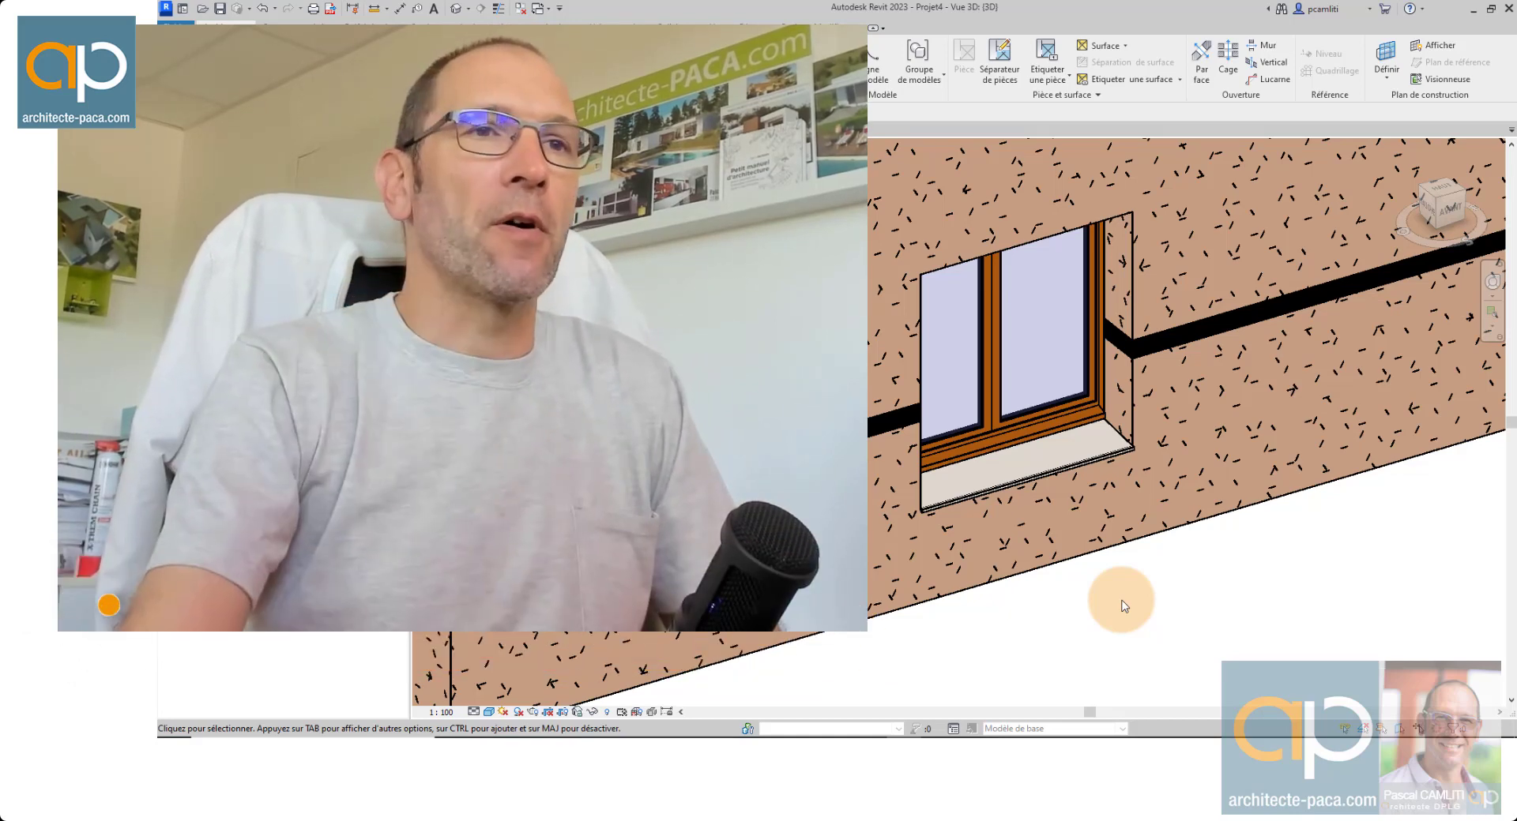
click(1117, 605)
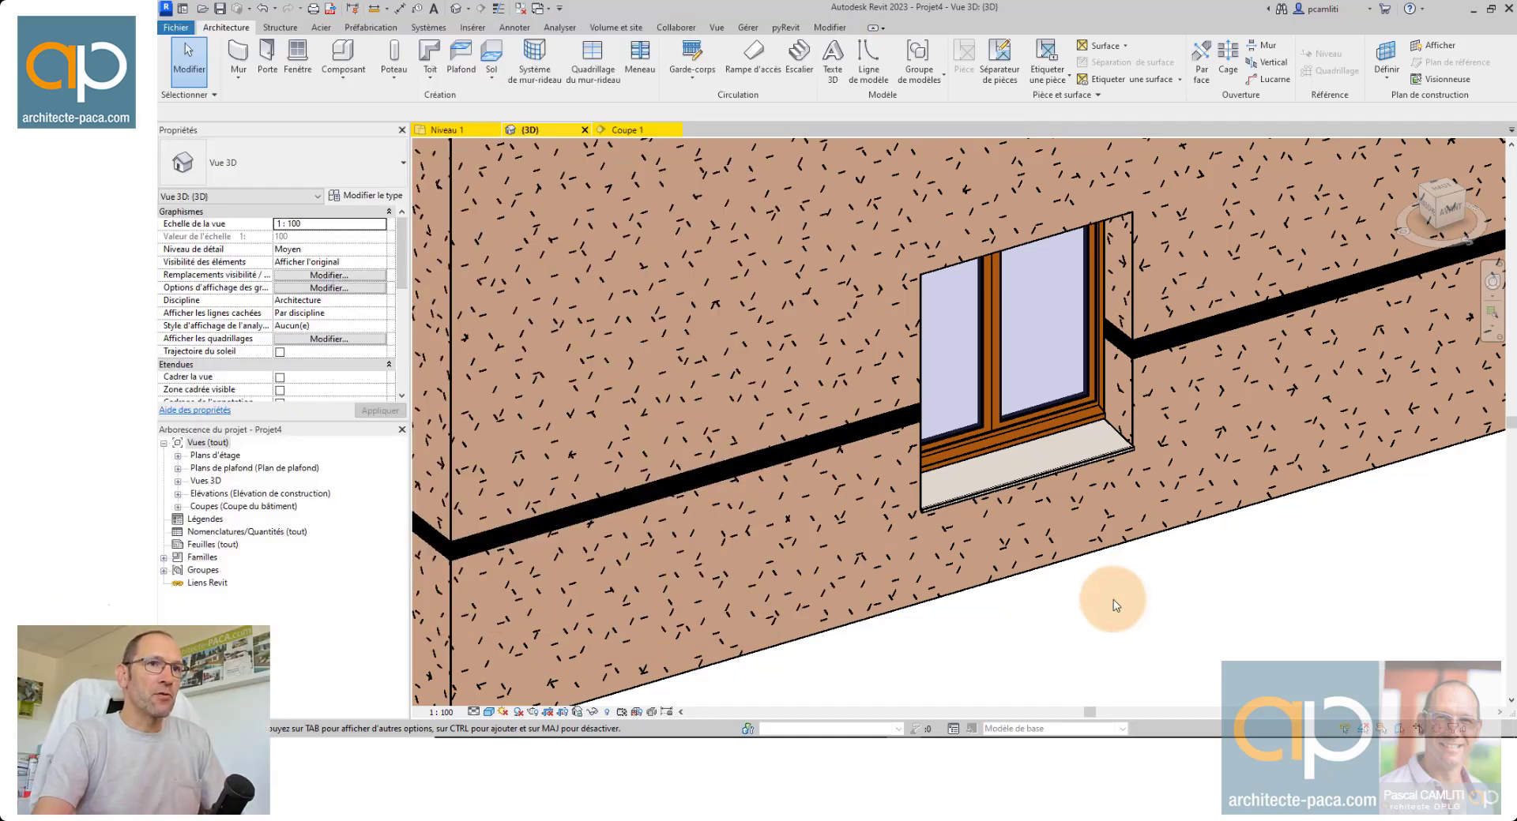
scroll(1122, 600, down, 3)
scroll(1019, 418, up, 3)
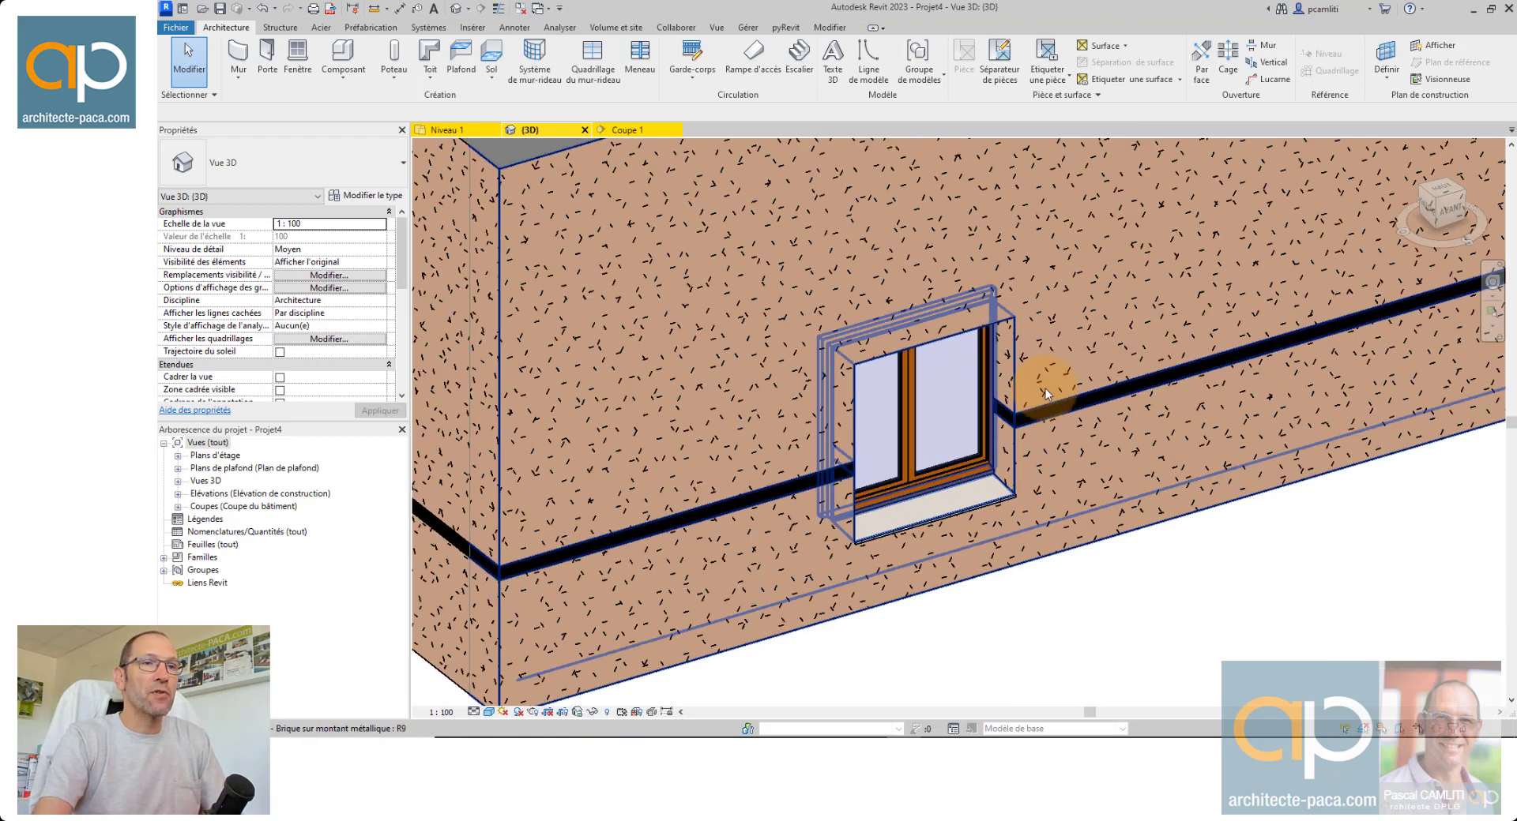
click(410, 44)
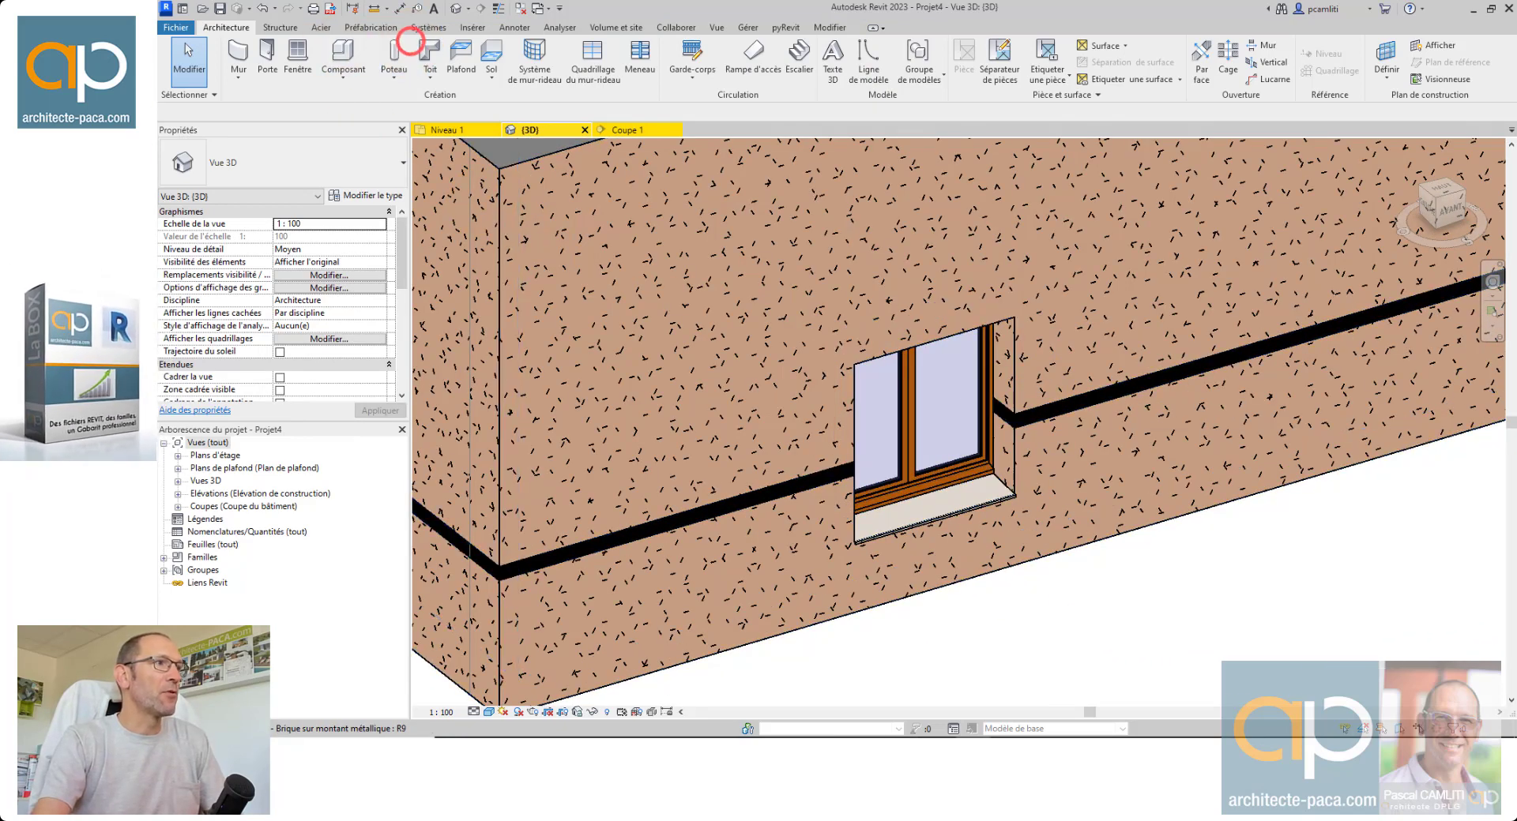
Create a new project from the DefaultMetricFRA template, skipping the save of the current project.
click(177, 27)
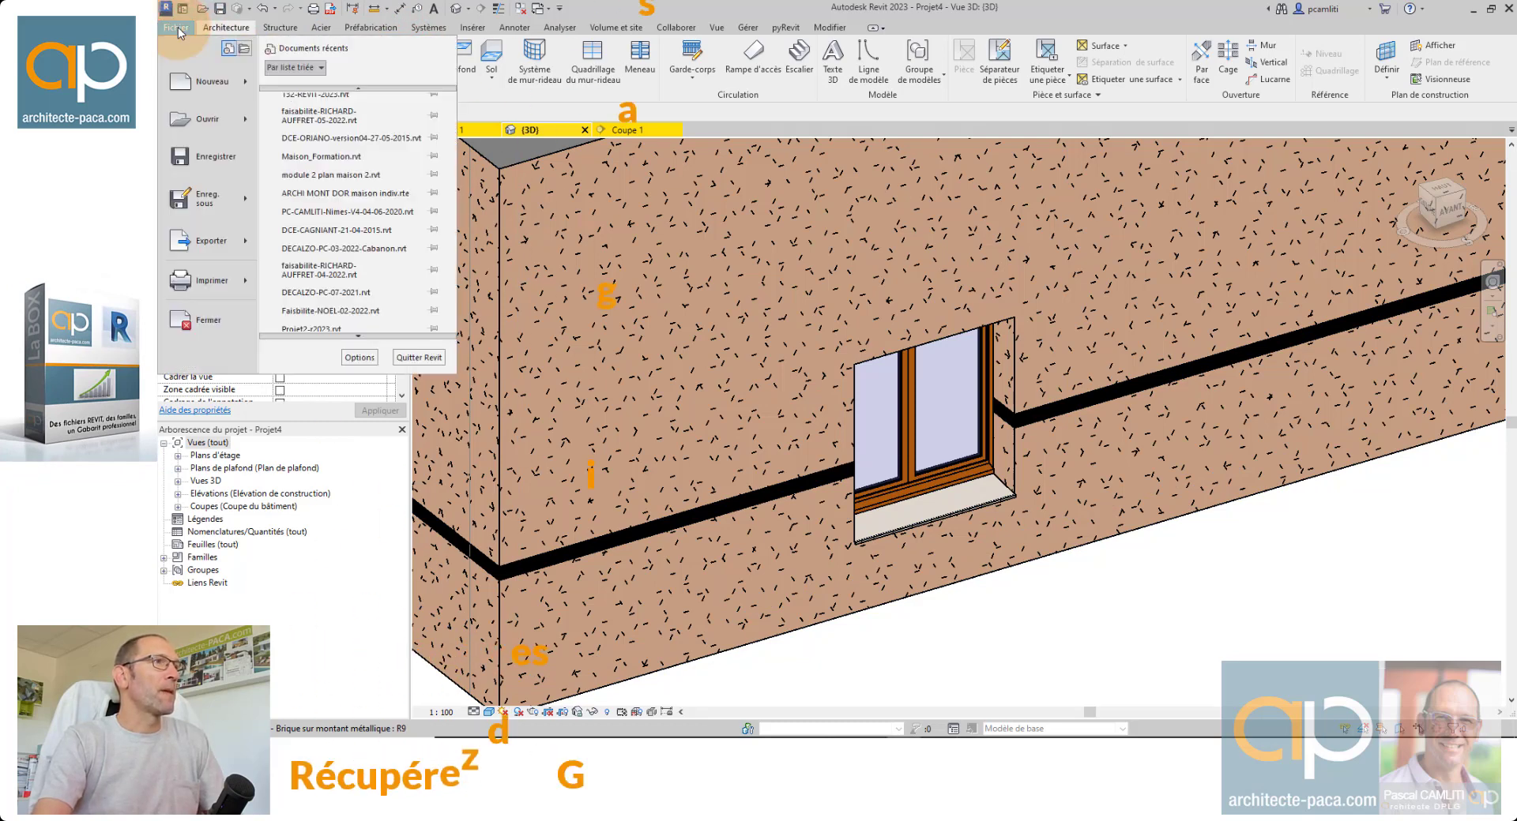
click(242, 76)
click(315, 86)
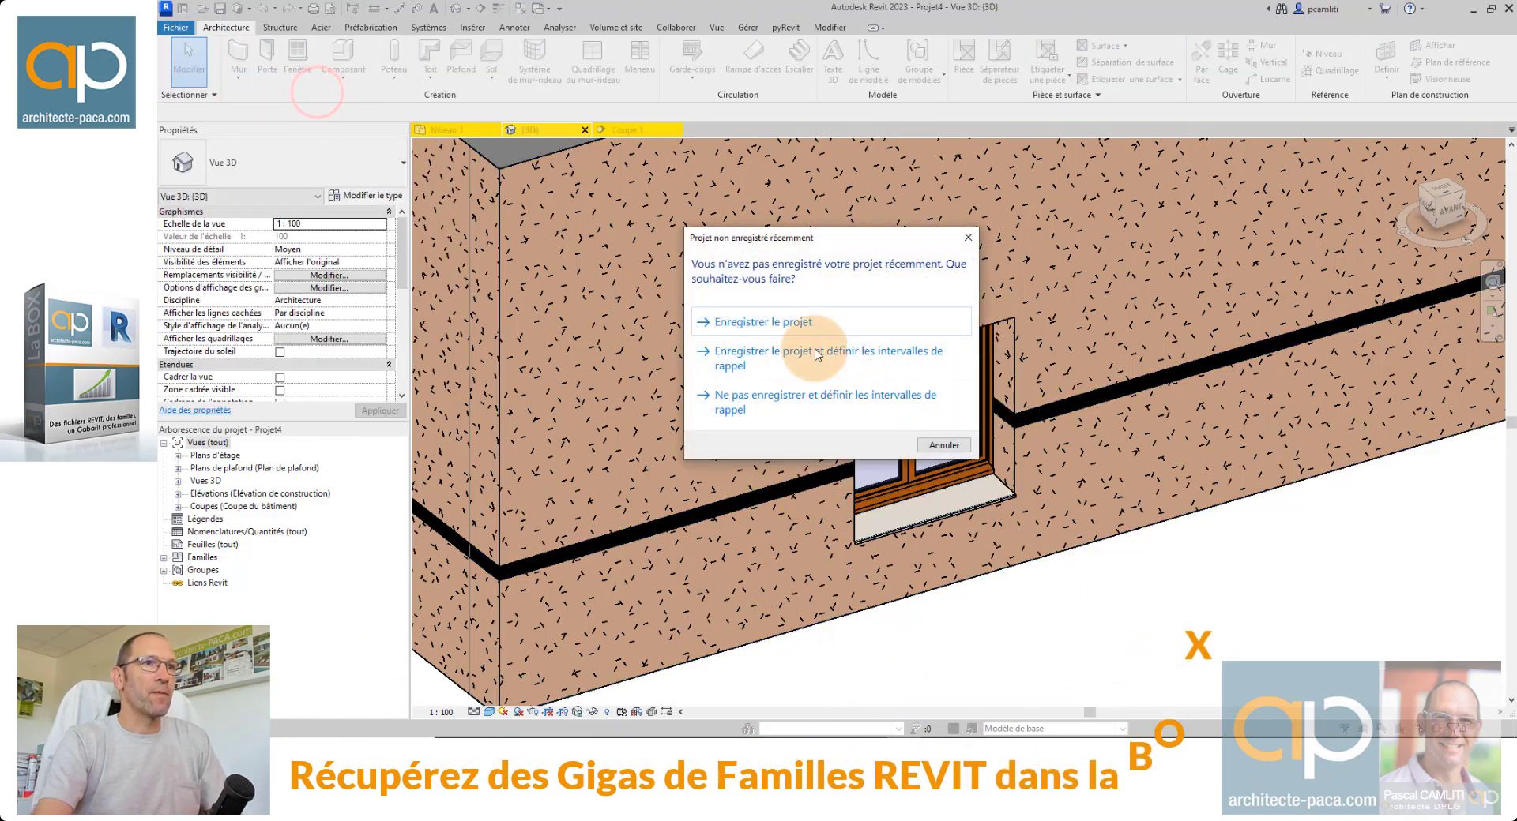
click(942, 444)
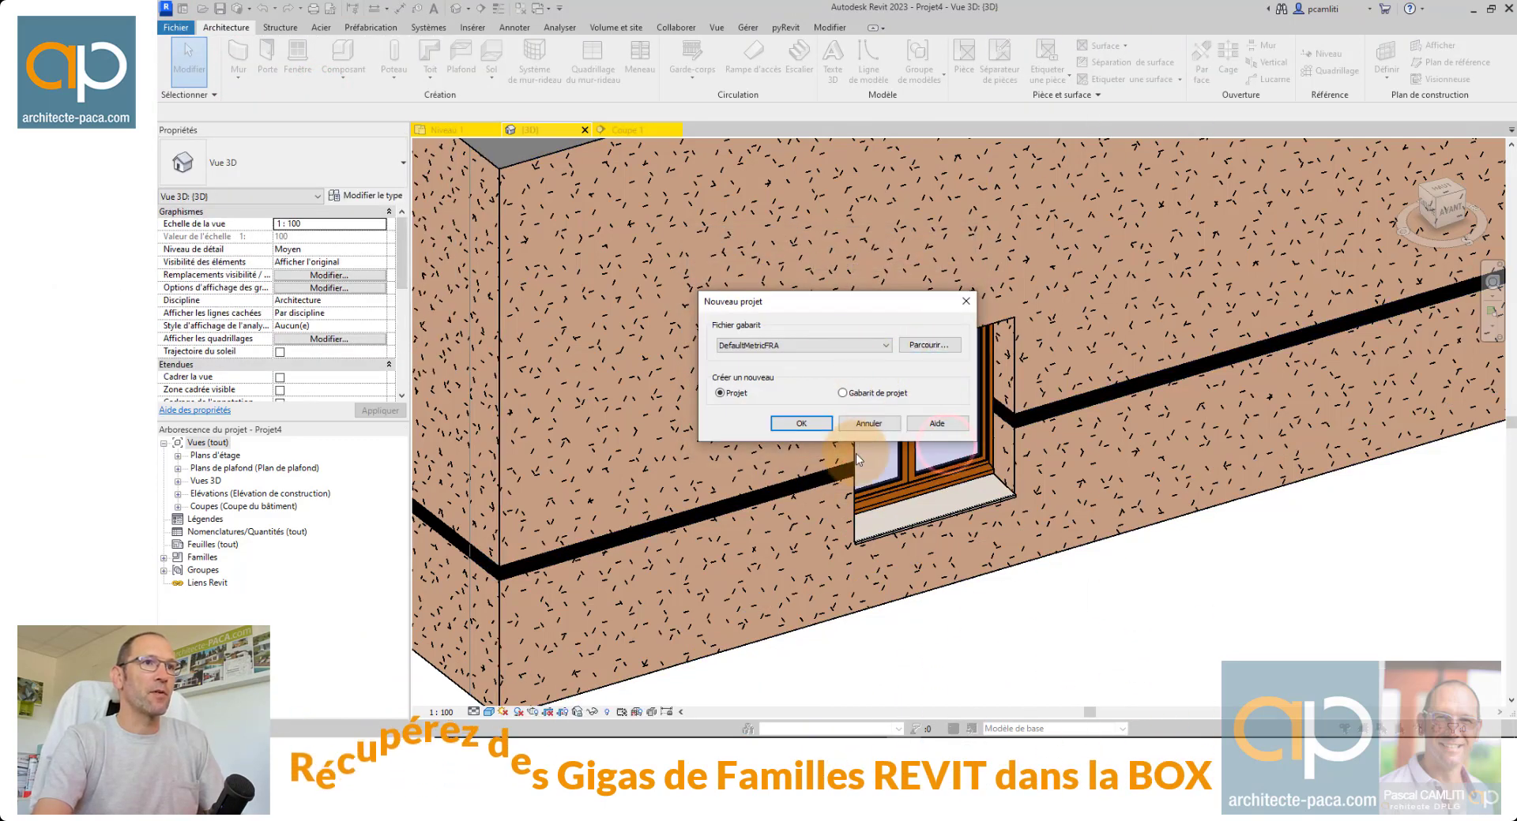
click(818, 423)
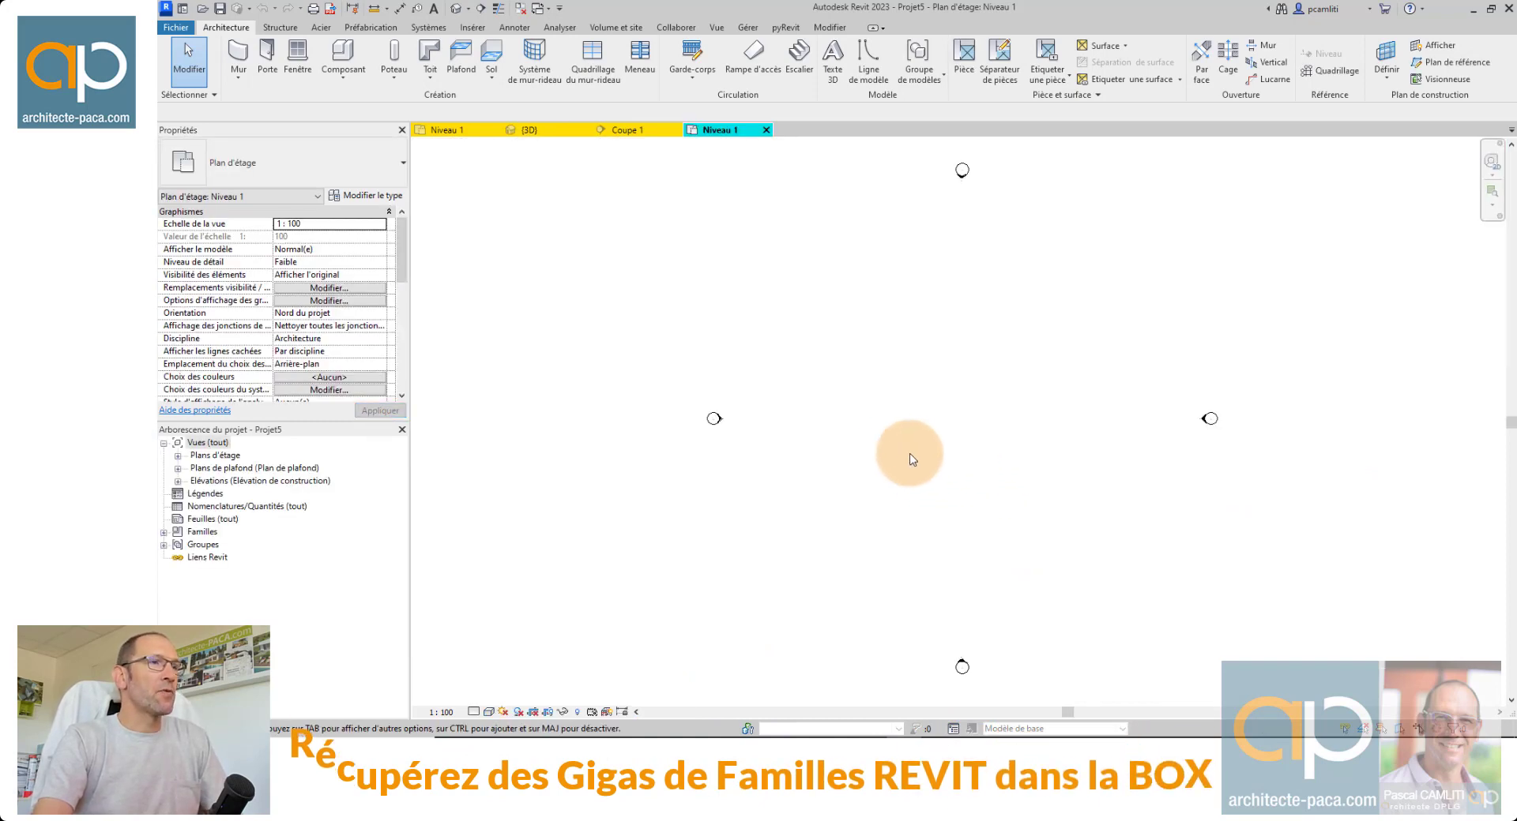
Start placing walls with the basic wall type Générique - 300 mm.
click(236, 52)
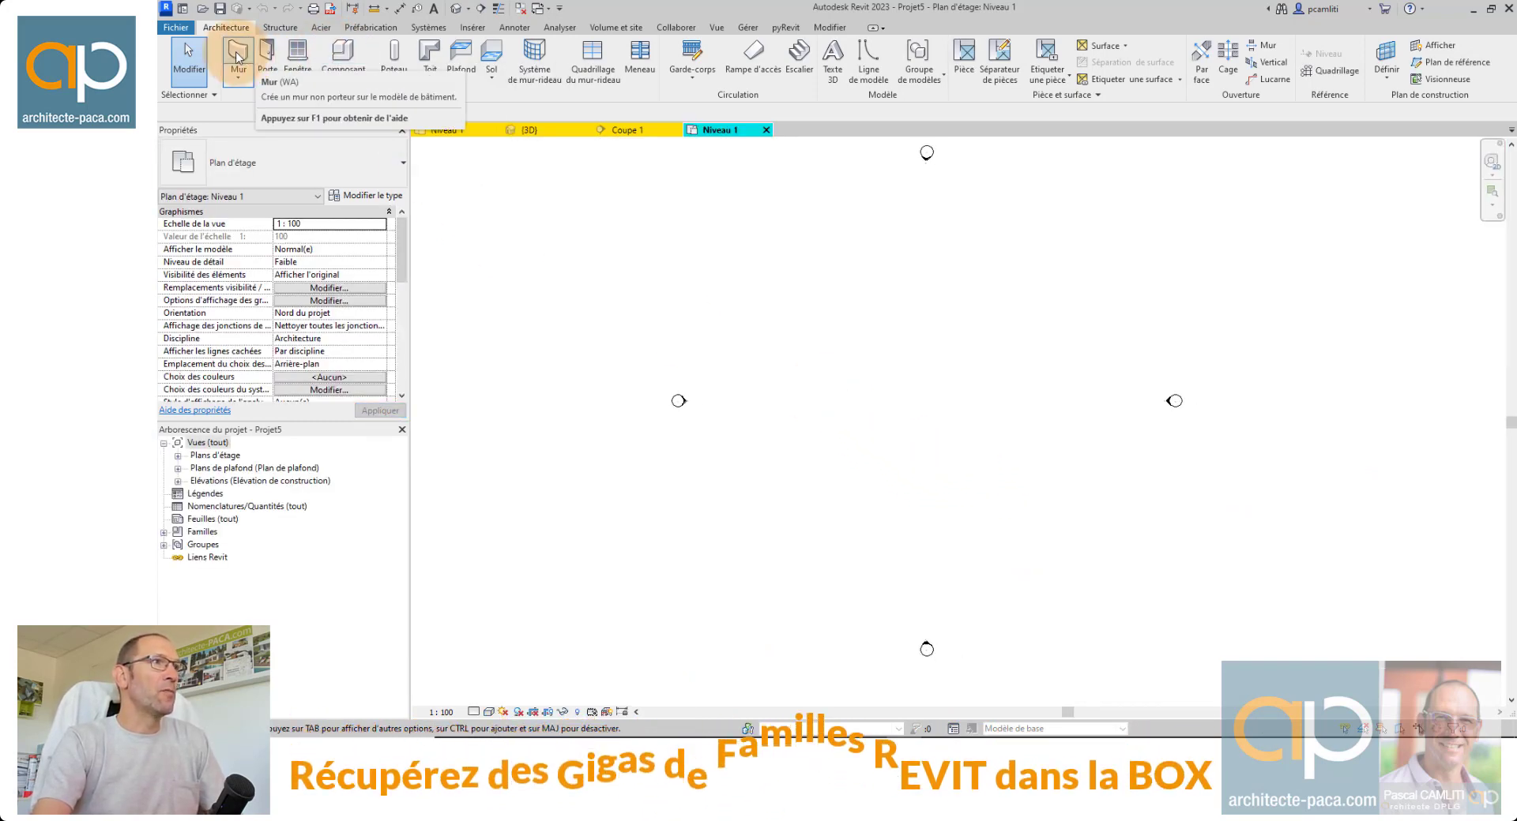
click(346, 161)
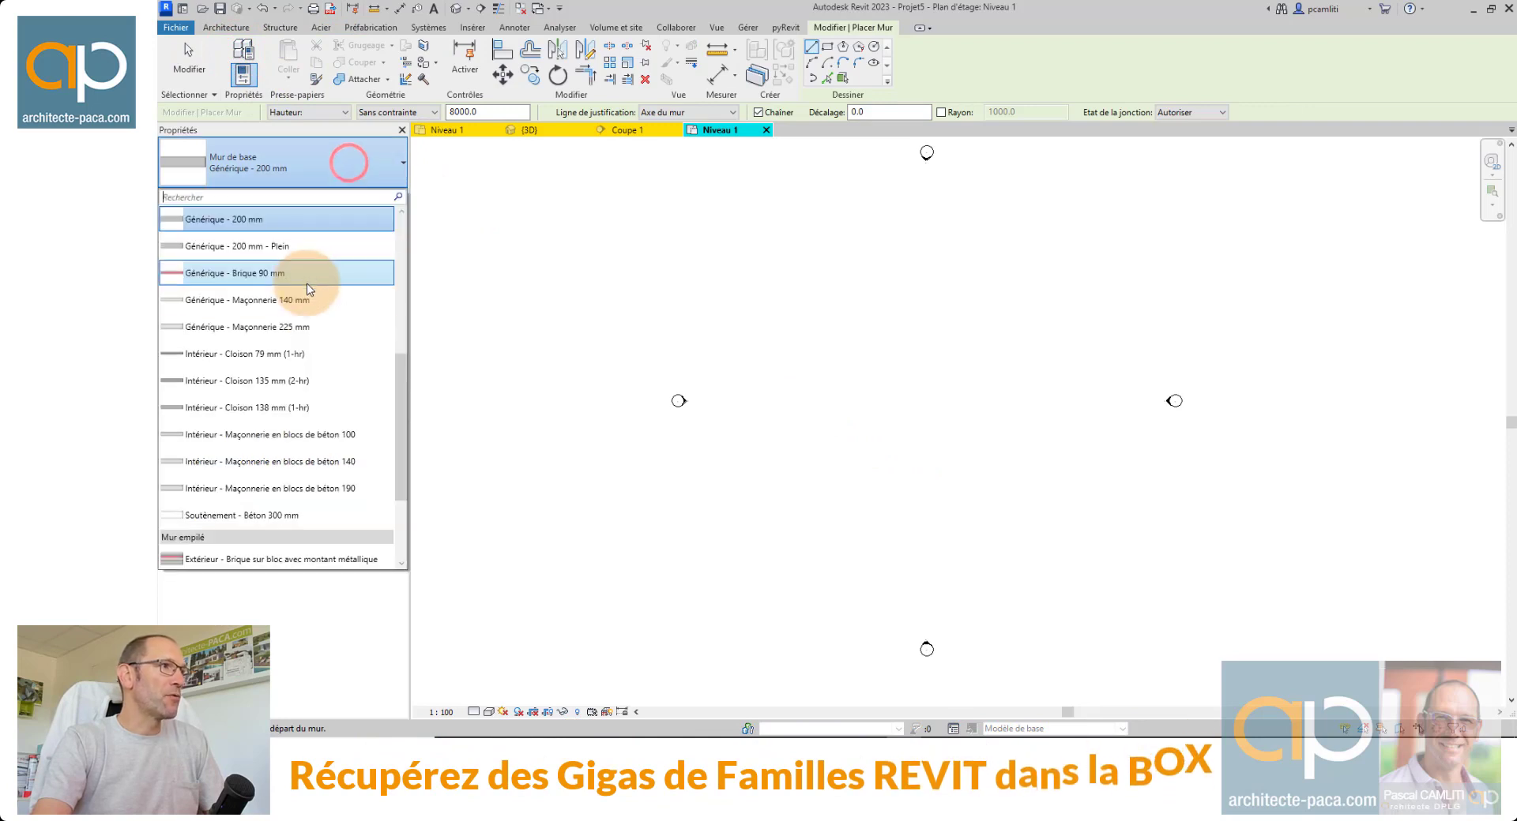
scroll(312, 379, up, 2)
scroll(306, 425, down, 3)
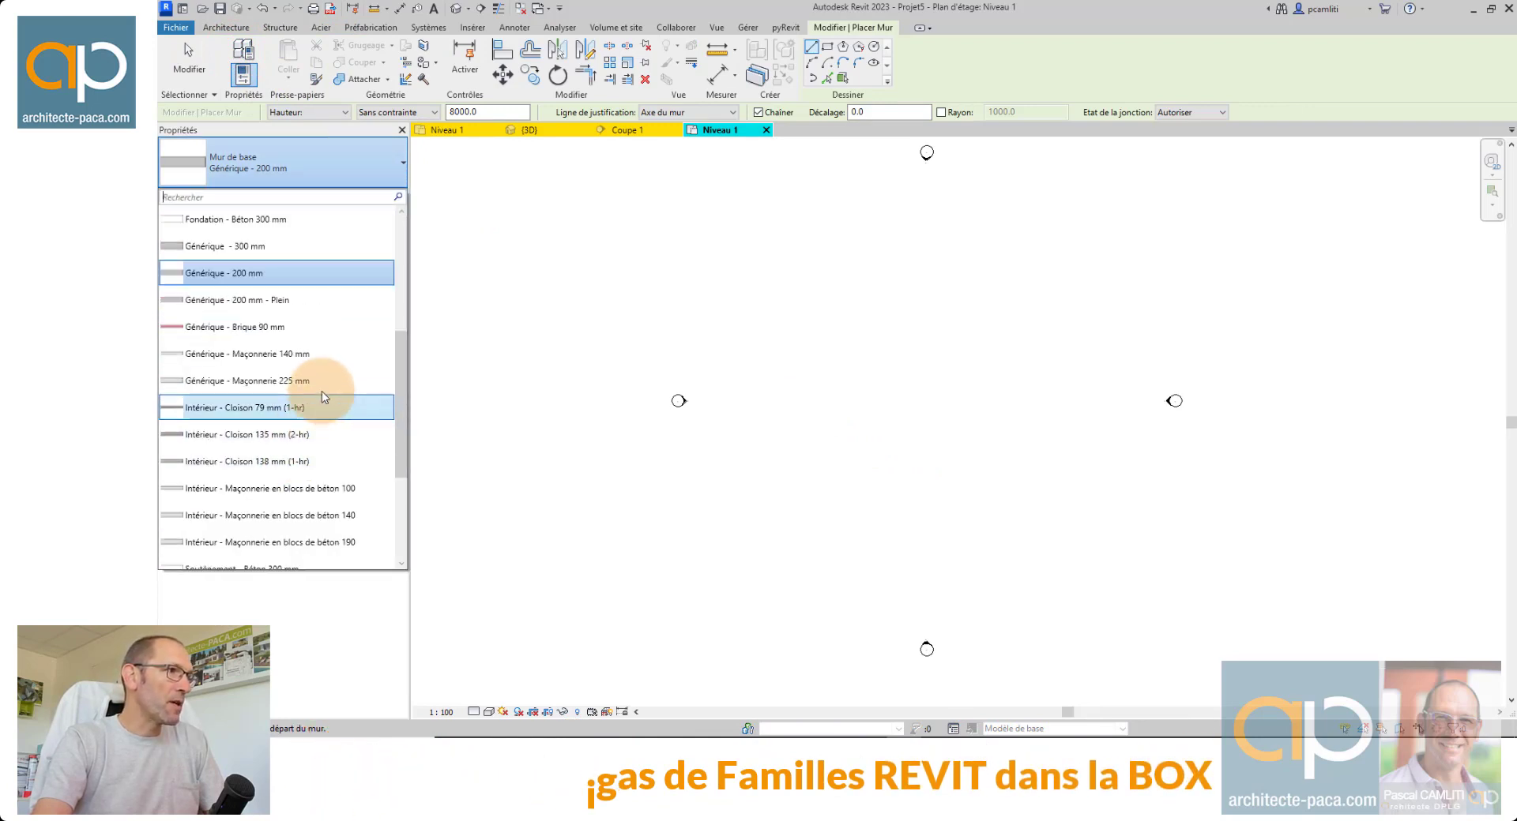
scroll(326, 379, down, 2)
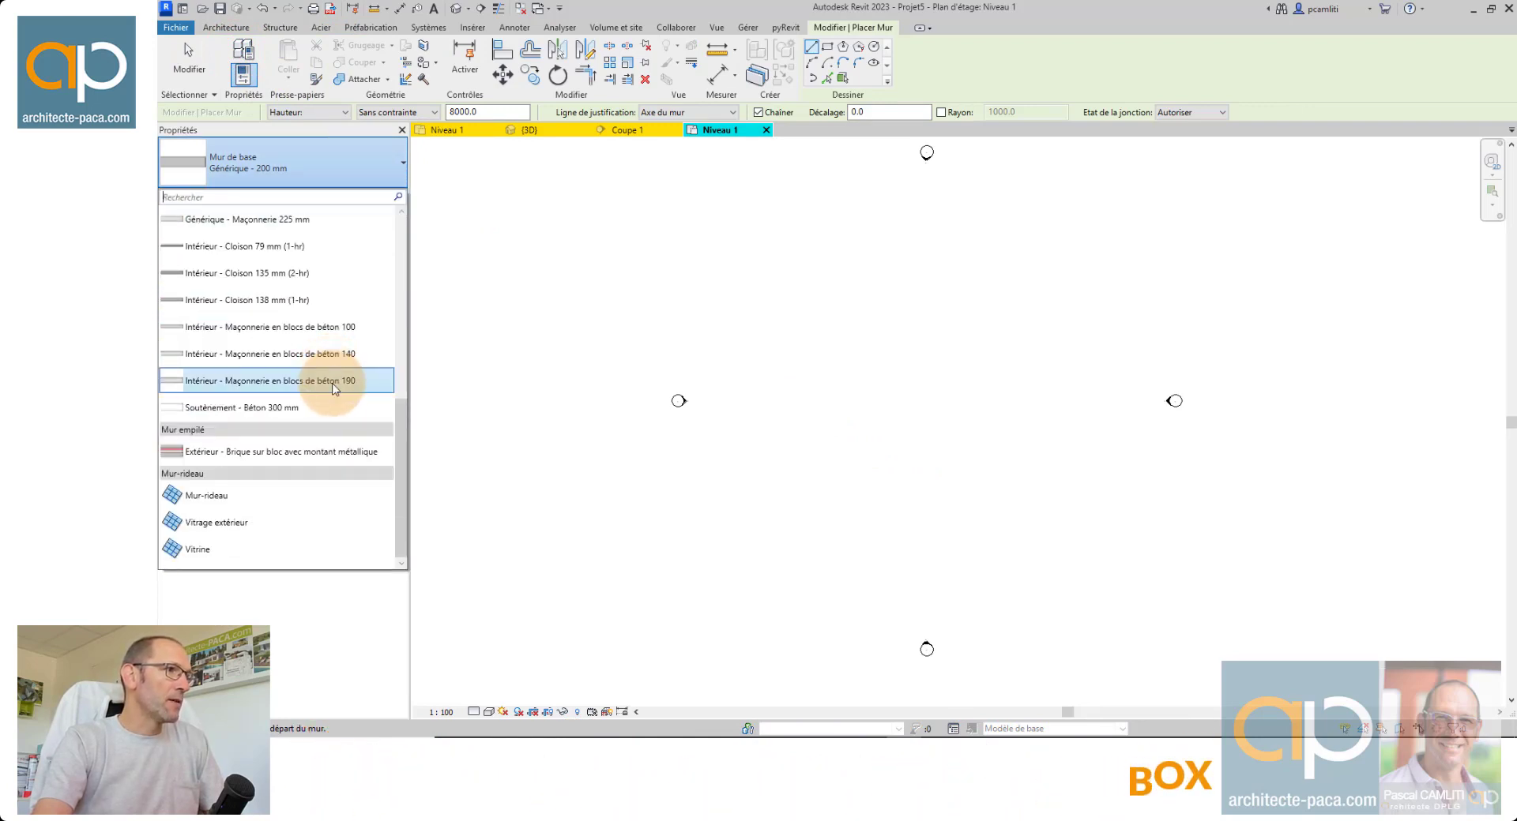
scroll(331, 407, up, 5)
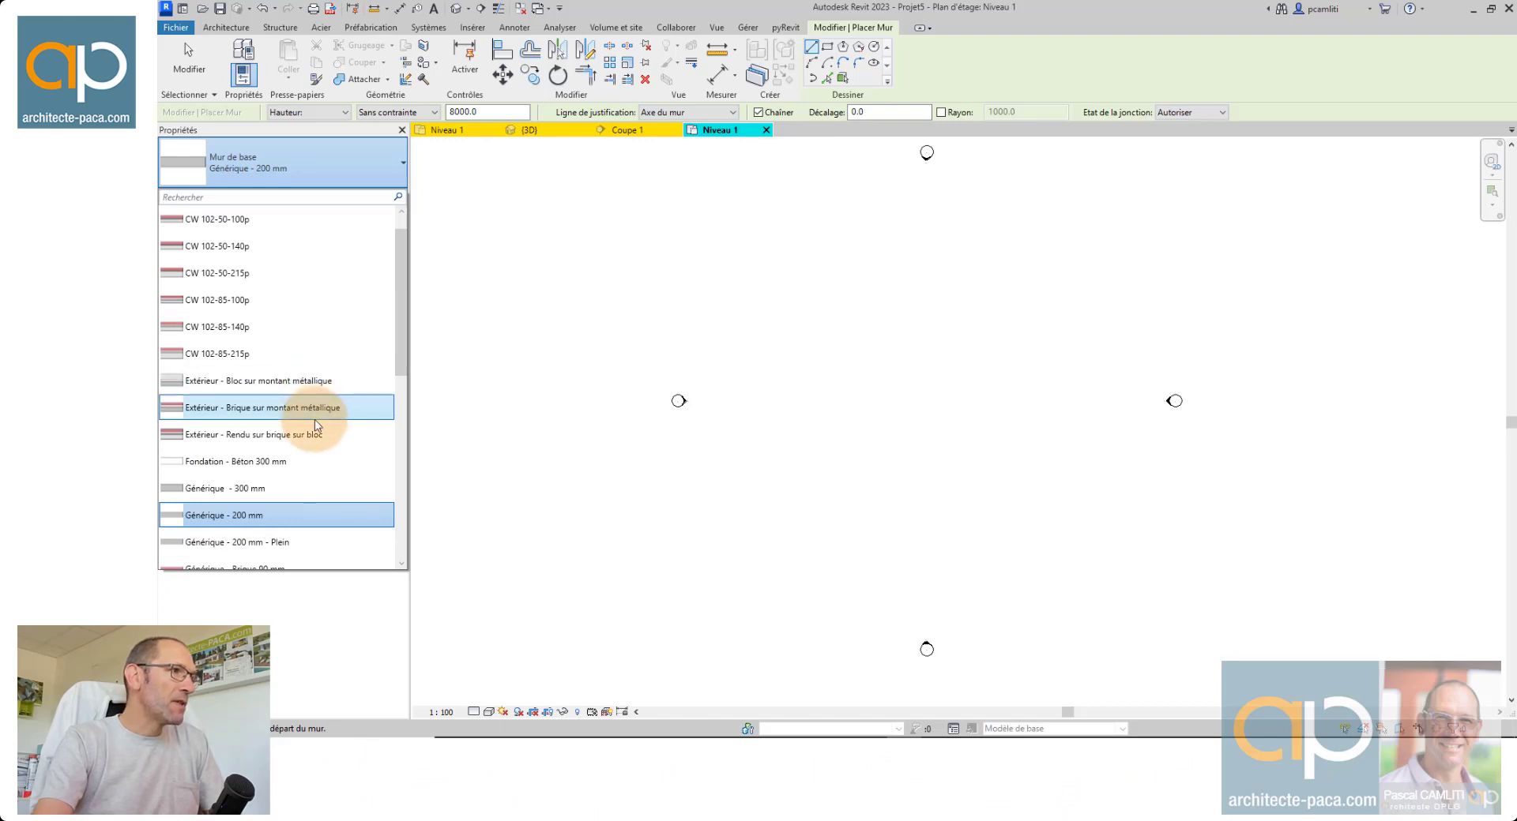
scroll(325, 437, down, 2)
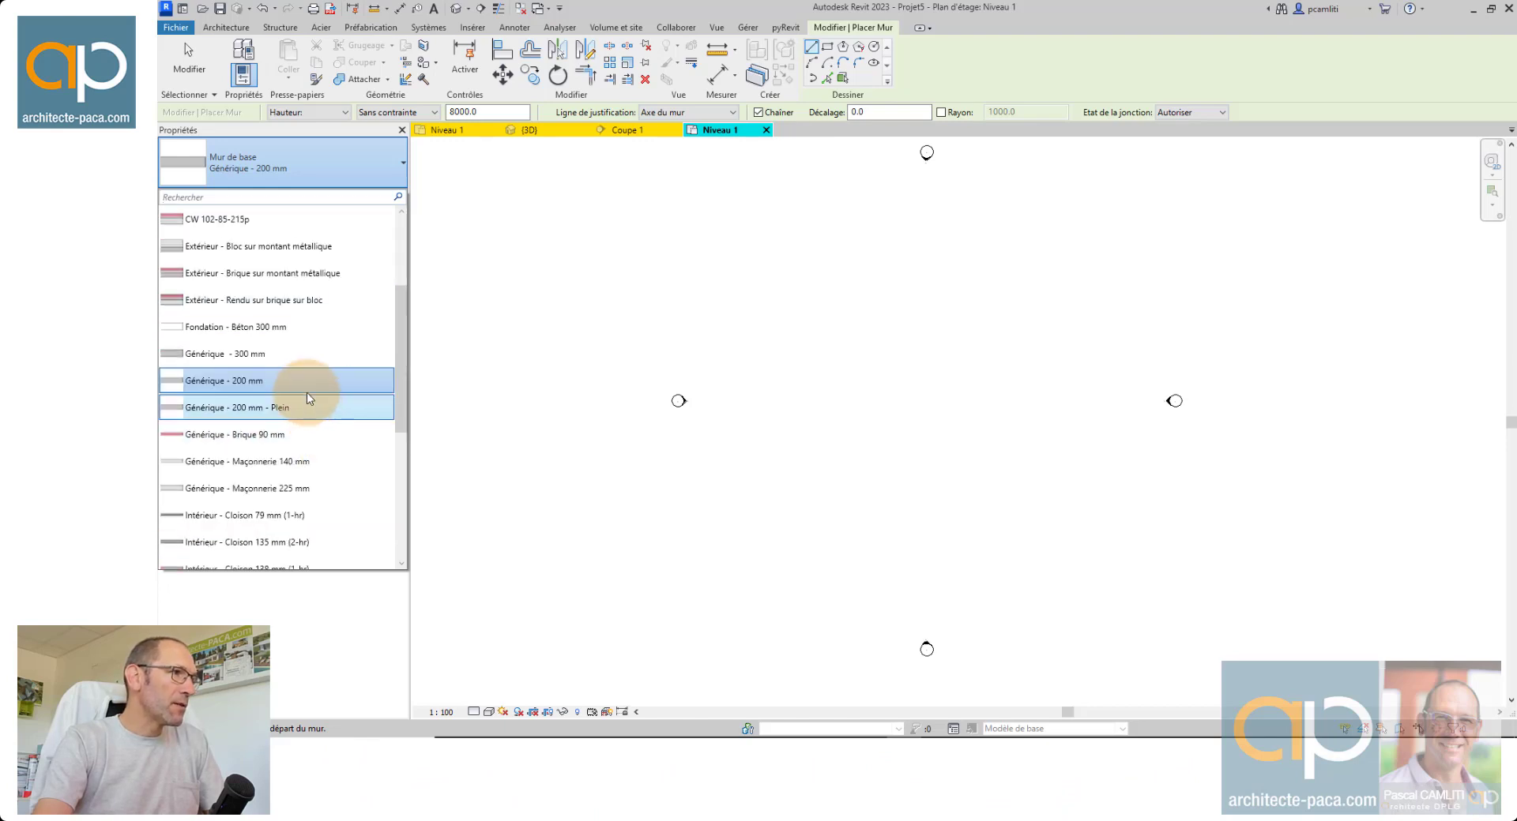
click(292, 355)
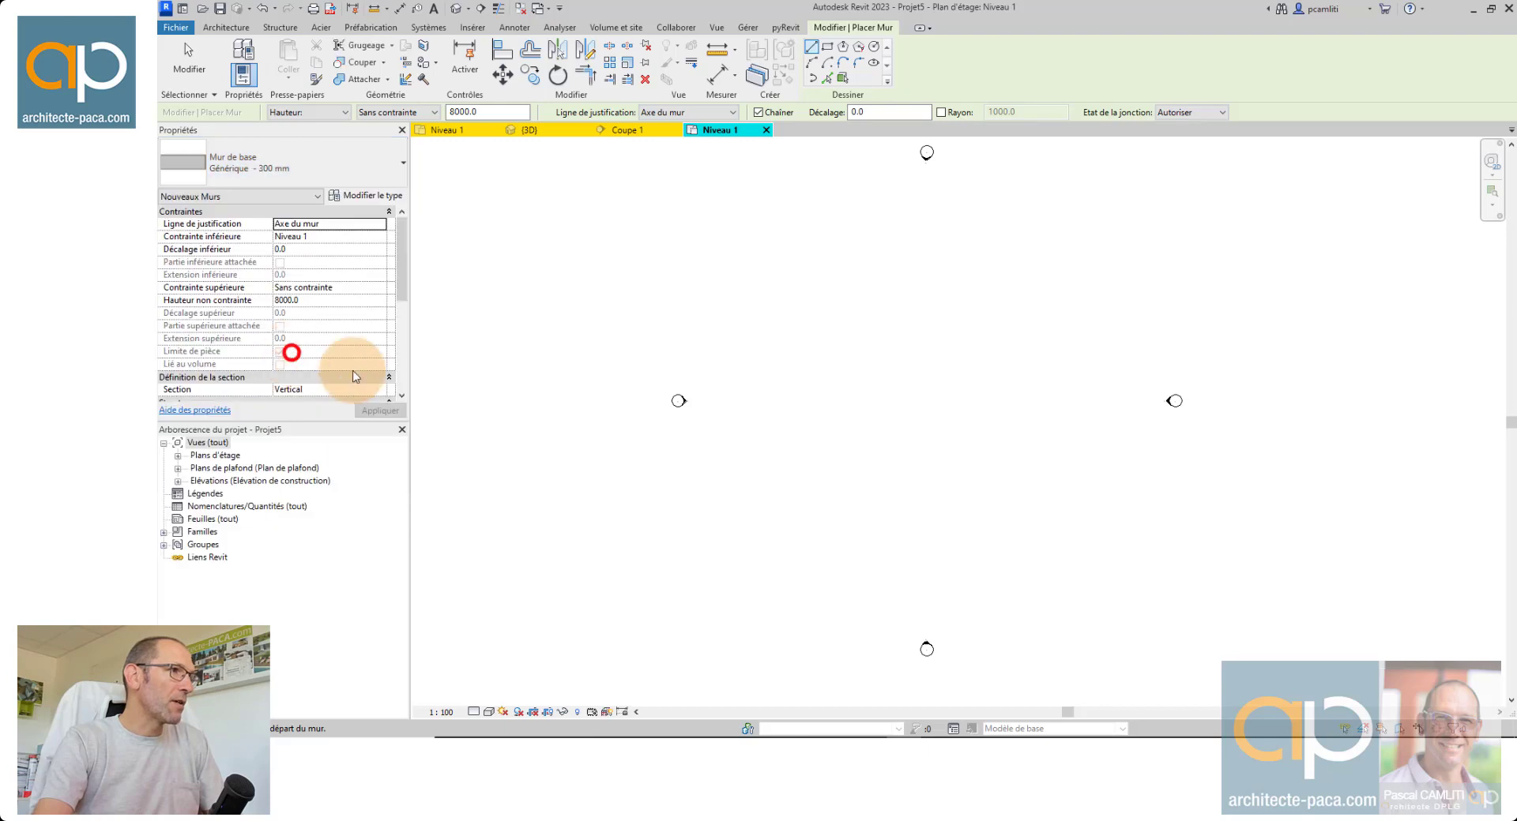
Draw a rectangular enclosure of walls about 24200 by 16300 mm between the four elevation markers, and finish the wall command.
click(826, 46)
click(788, 318)
click(1029, 481)
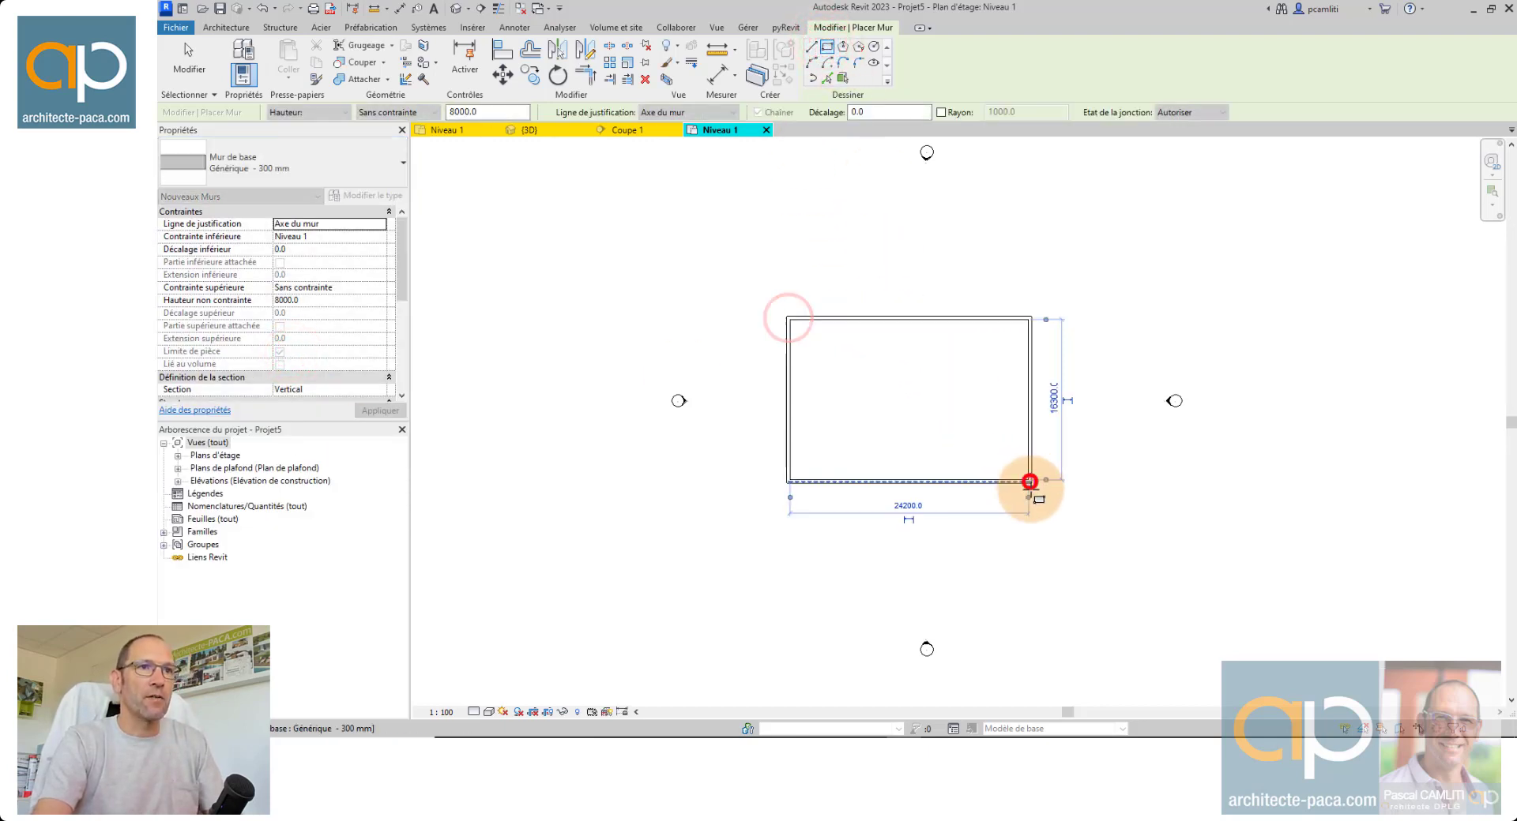
key(Escape)
key(Escape)
Load the window family PF 2 Vantaux - Droits with its 1.50m x 2.15m type.
scroll(926, 462, up, 2)
click(294, 49)
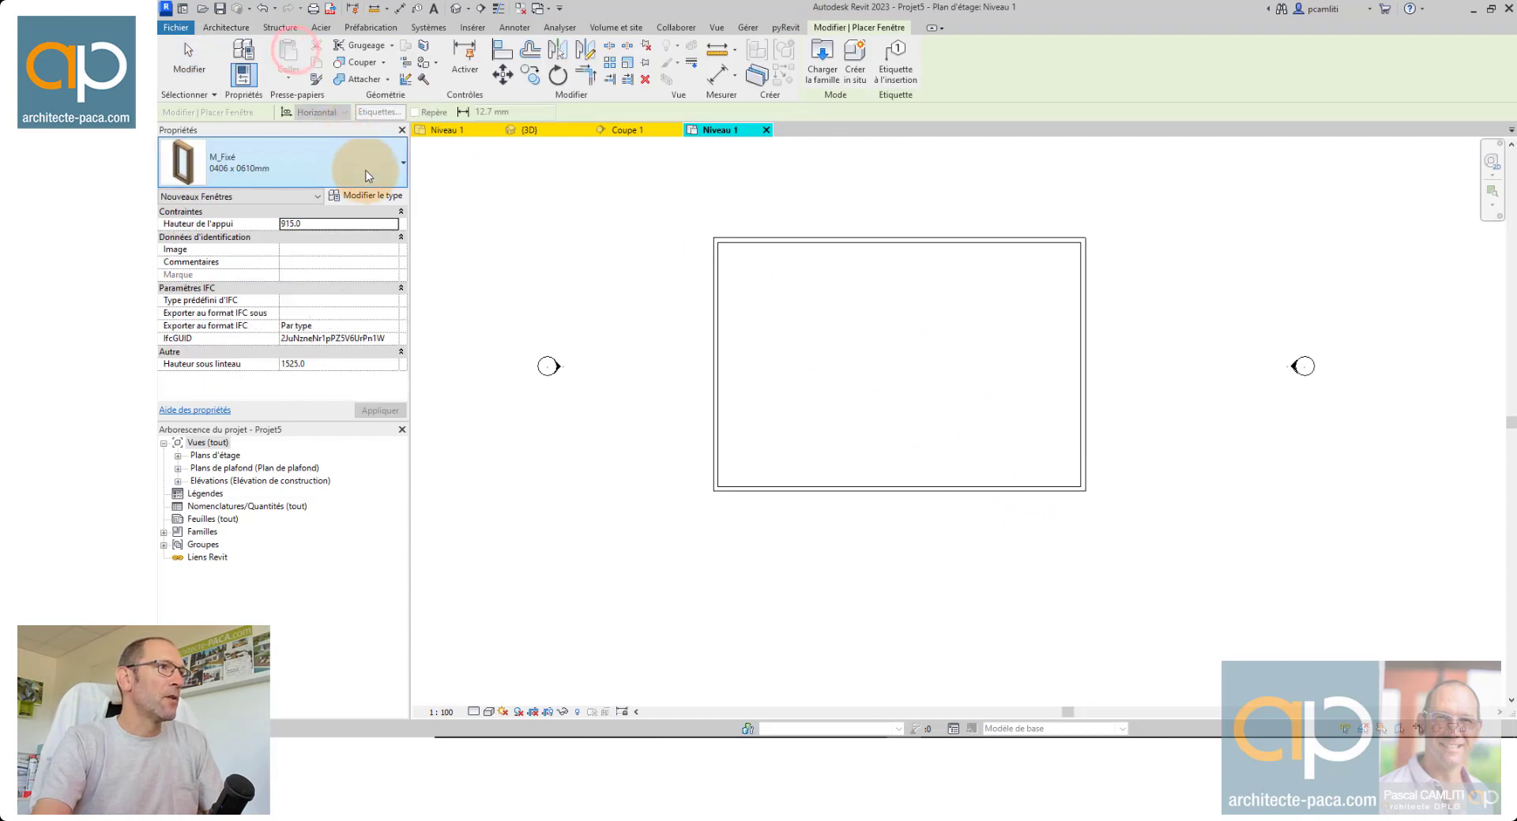
click(822, 60)
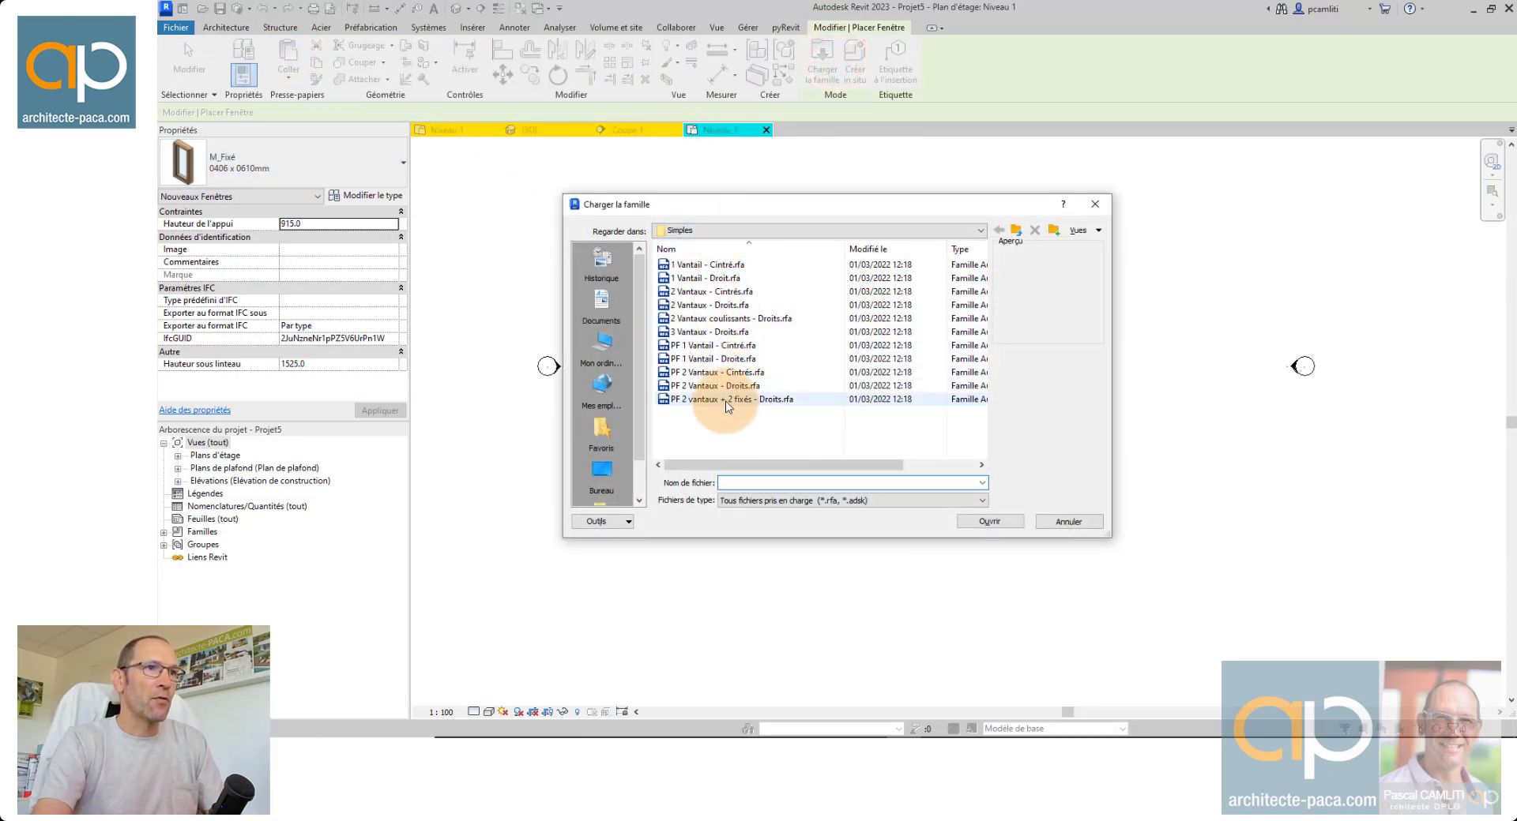
click(710, 386)
click(1000, 523)
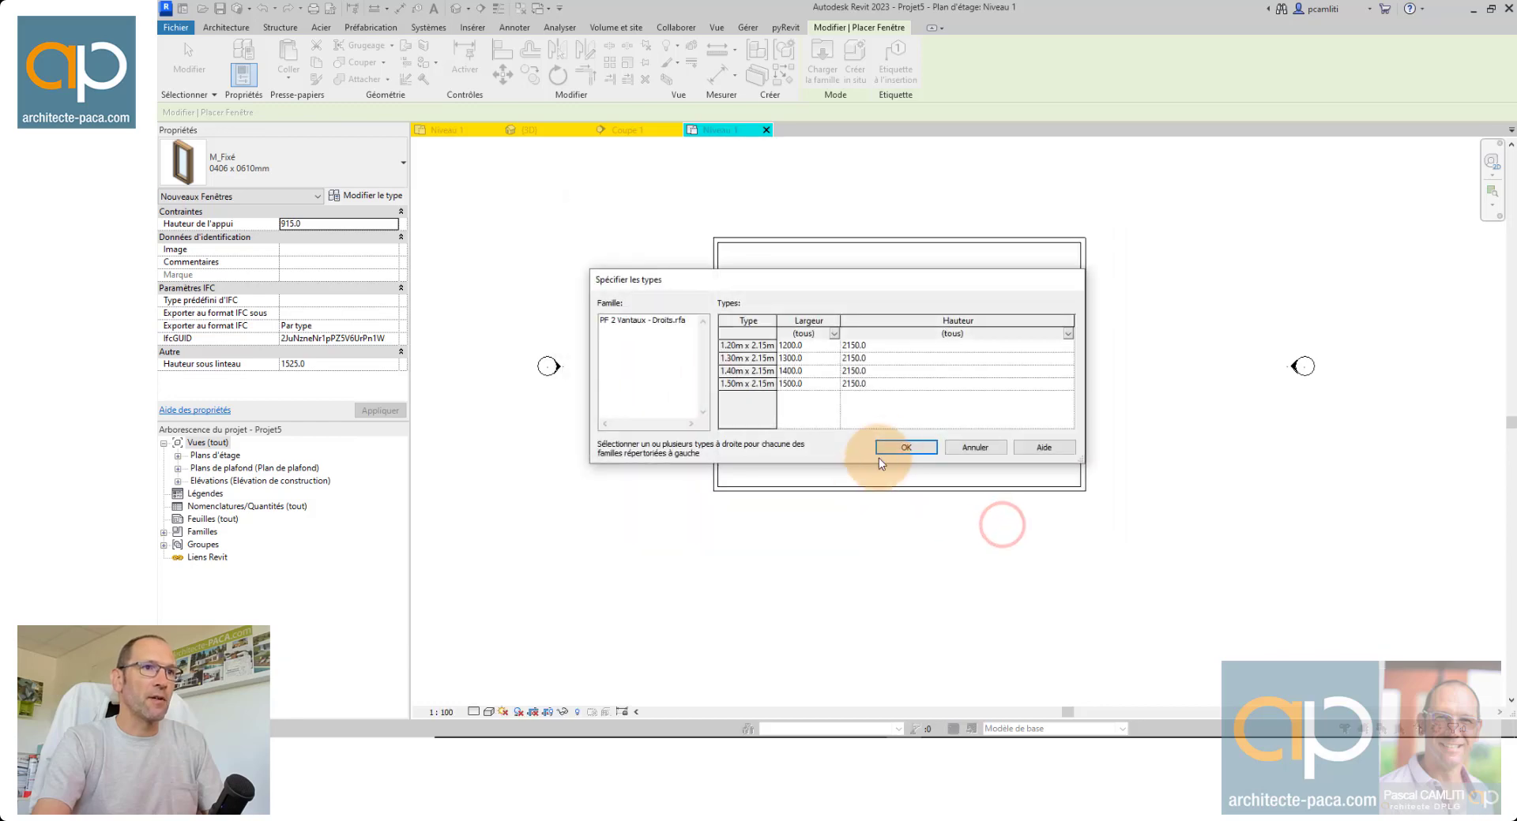
click(743, 384)
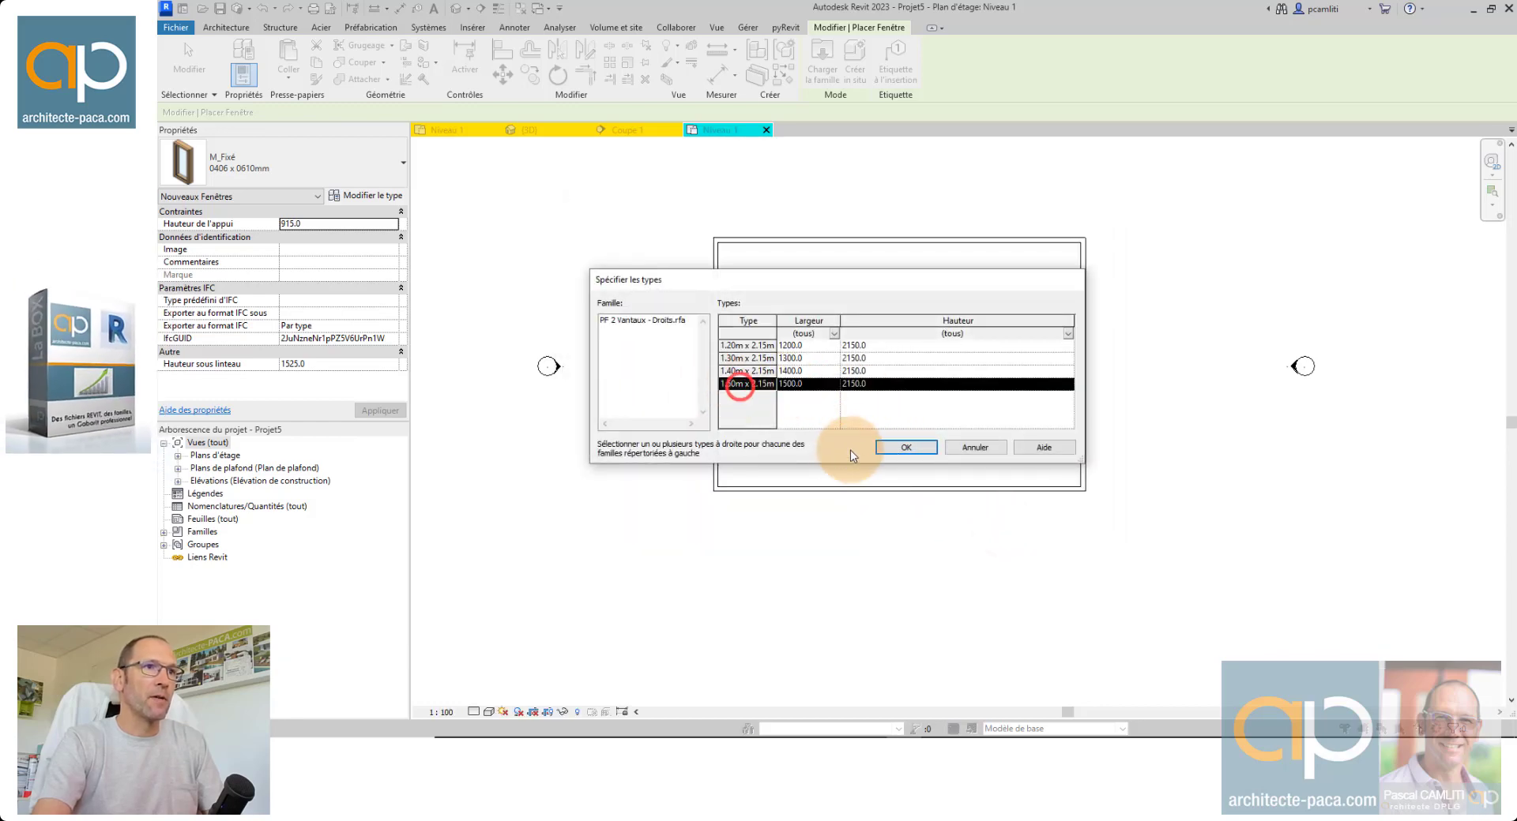
click(905, 447)
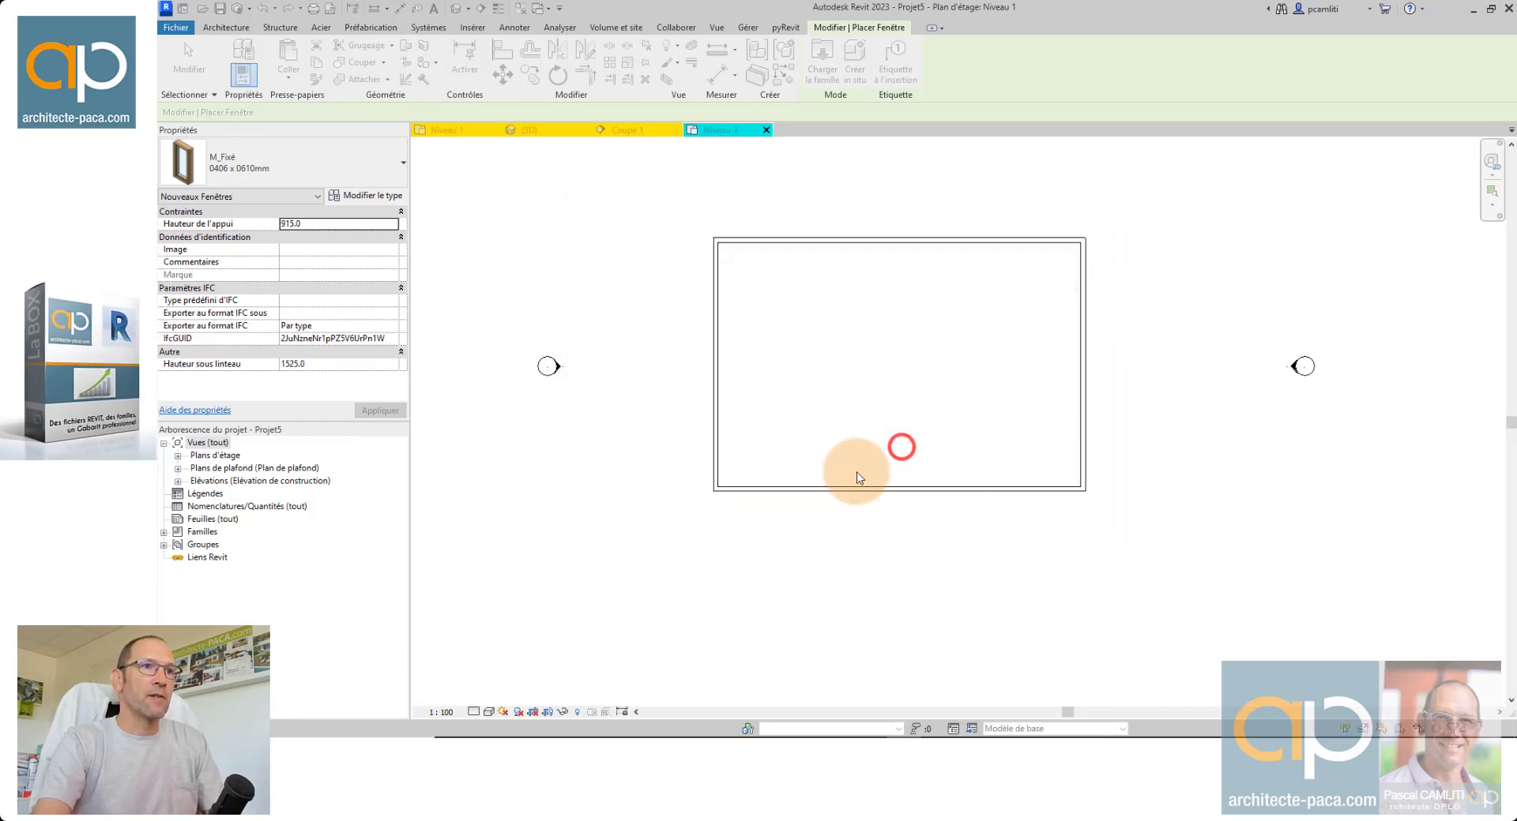
Place three double-leaf French windows along the lower wall in plan, the first two about 6200 mm apart.
scroll(796, 488, up, 2)
click(799, 488)
click(976, 488)
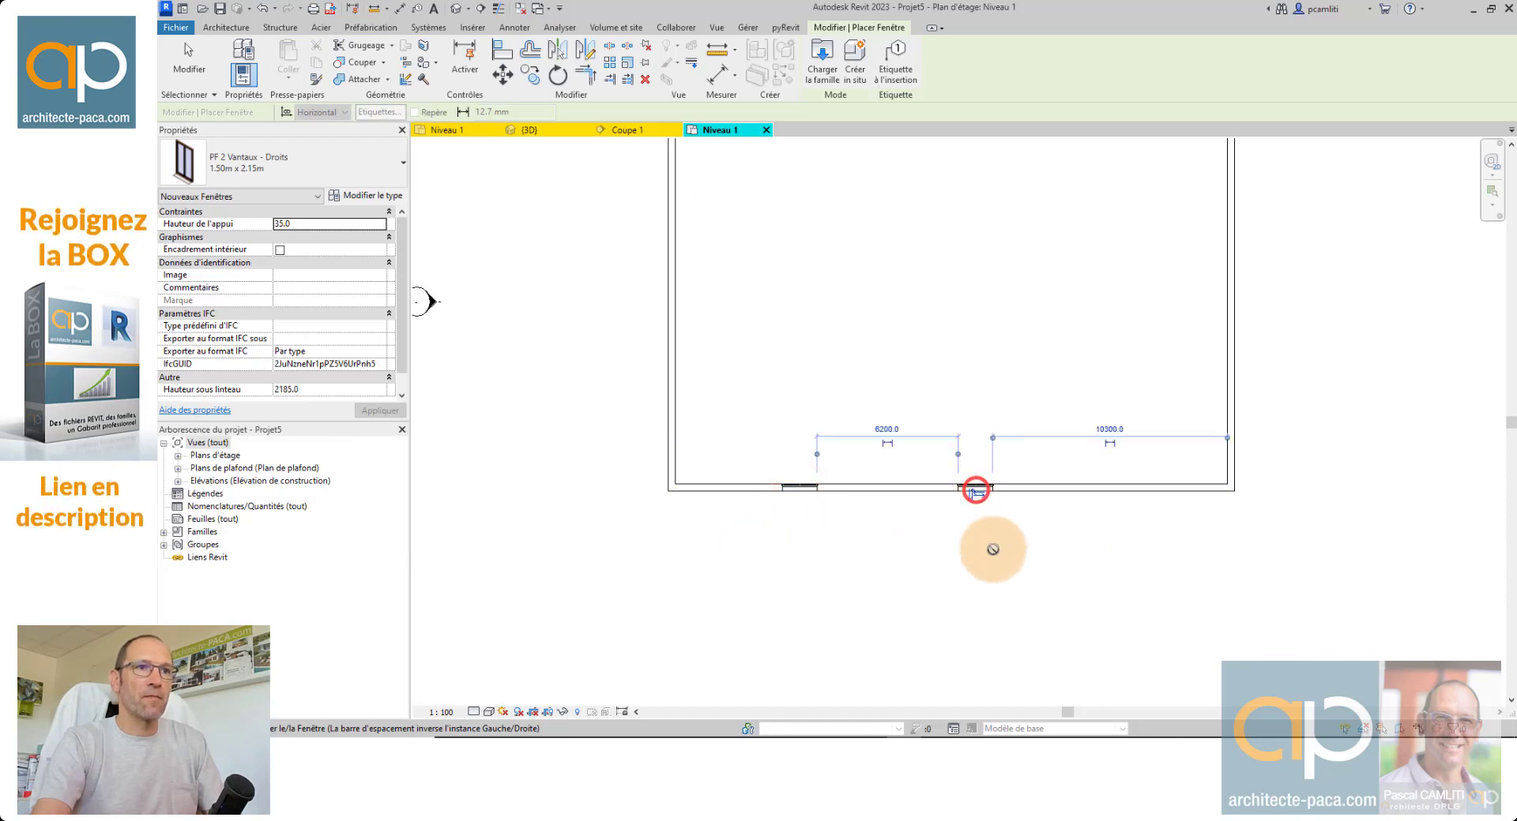
click(1138, 488)
key(Escape)
key(Escape)
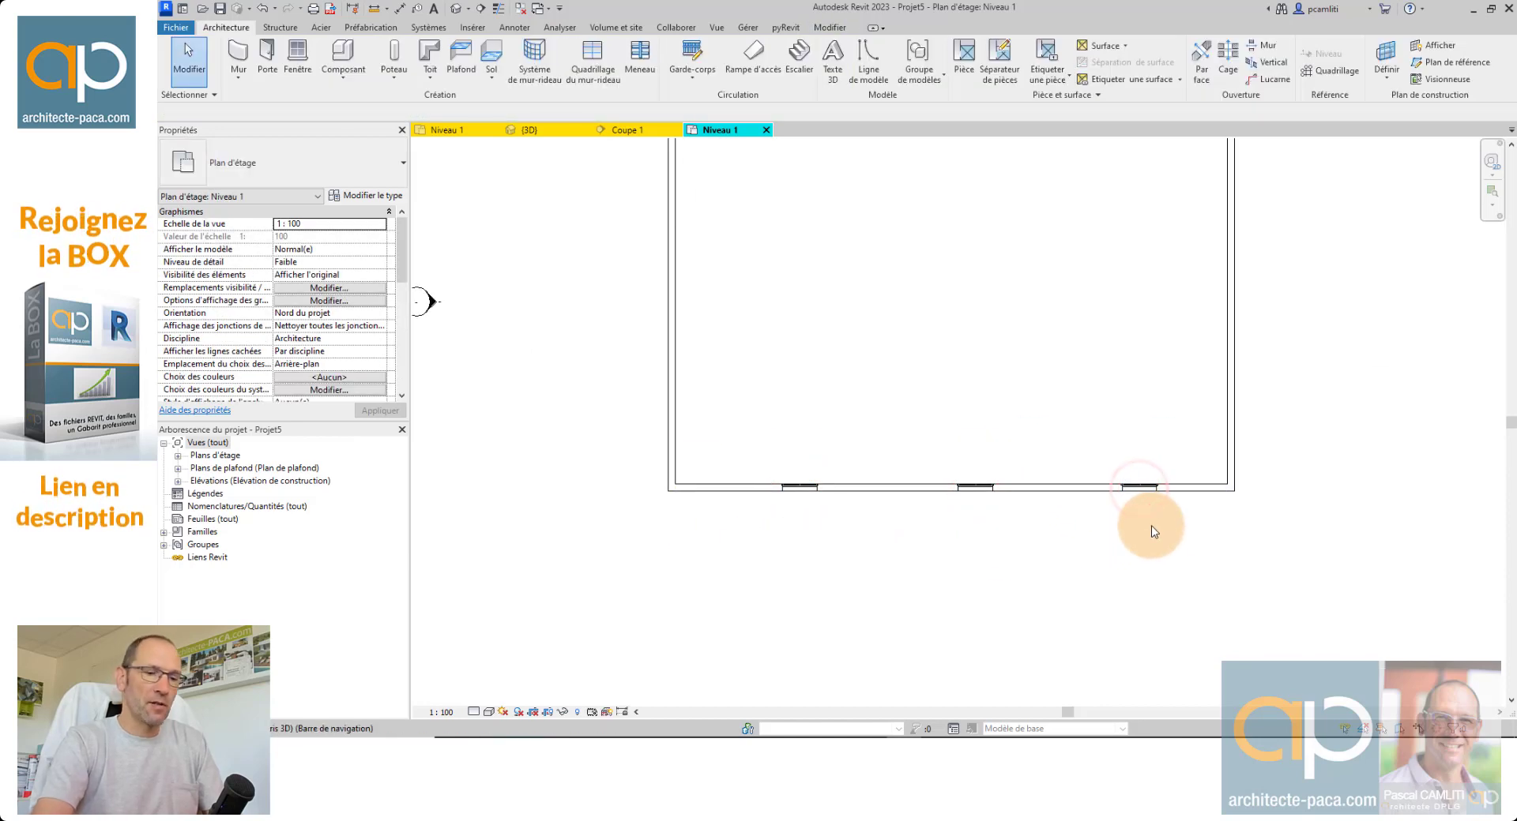
In the 3D view, select all four walls and set their top constraint to Niveau 2.
key(3)
key(d)
scroll(929, 505, up, 2)
shift+middle_drag(853, 497, 968, 355)
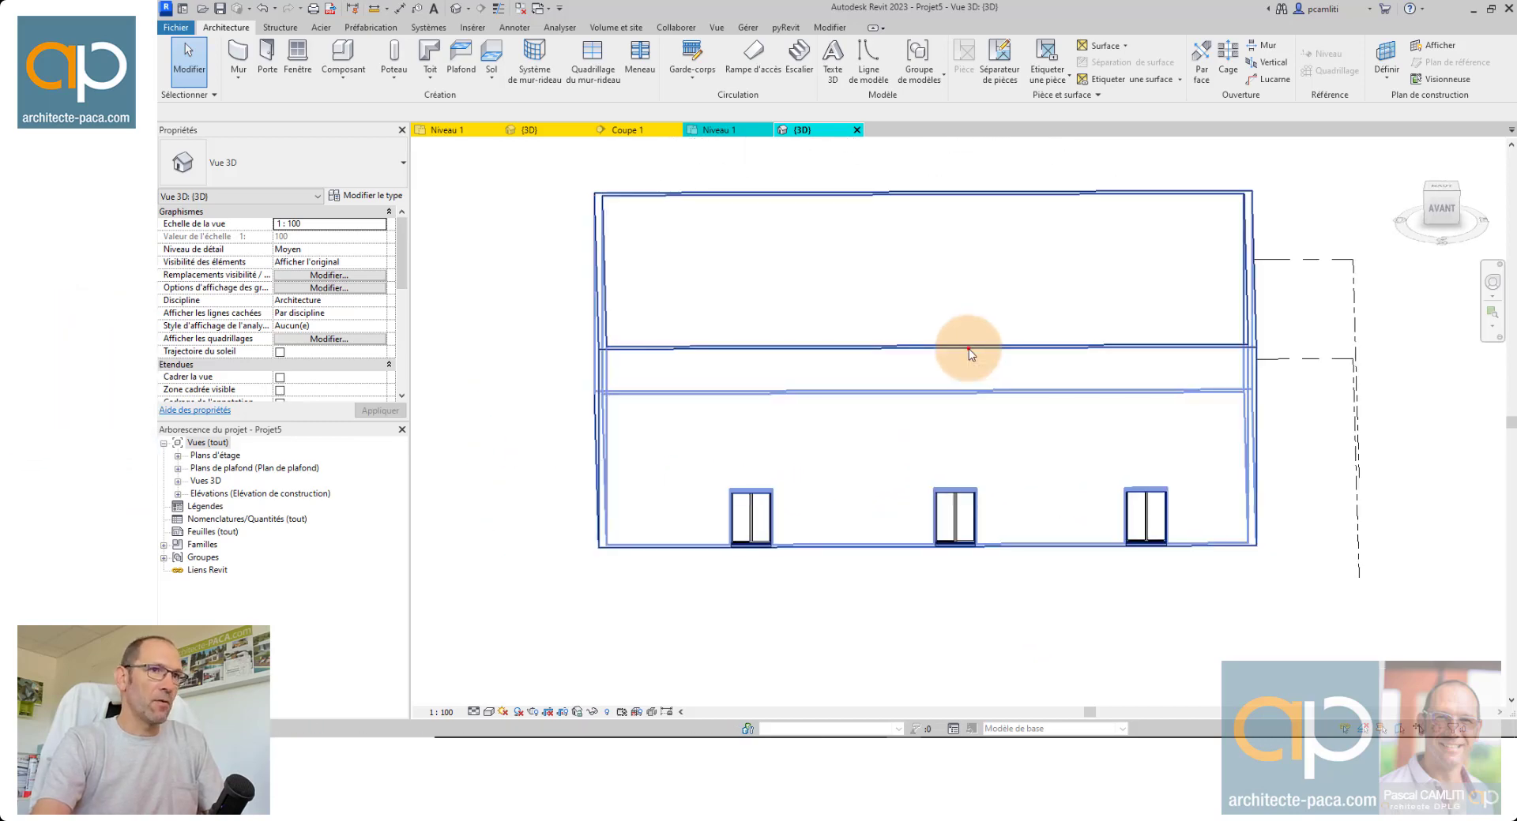
click(967, 348)
click(380, 286)
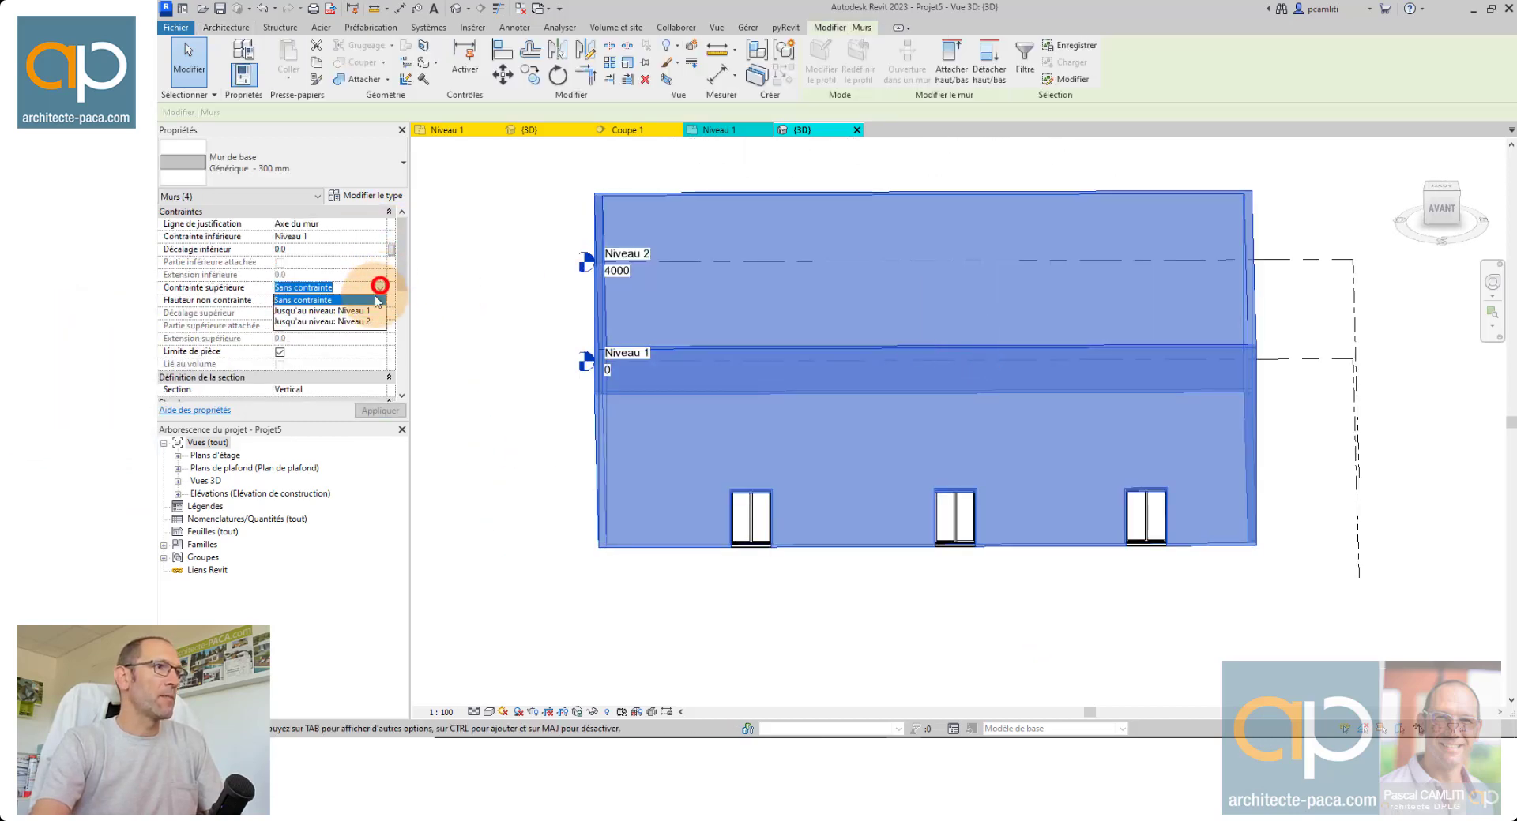
click(321, 320)
click(532, 394)
Set the 3D view's visual style to Couleurs uniformes.
shift+middle_drag(1225, 568, 1088, 555)
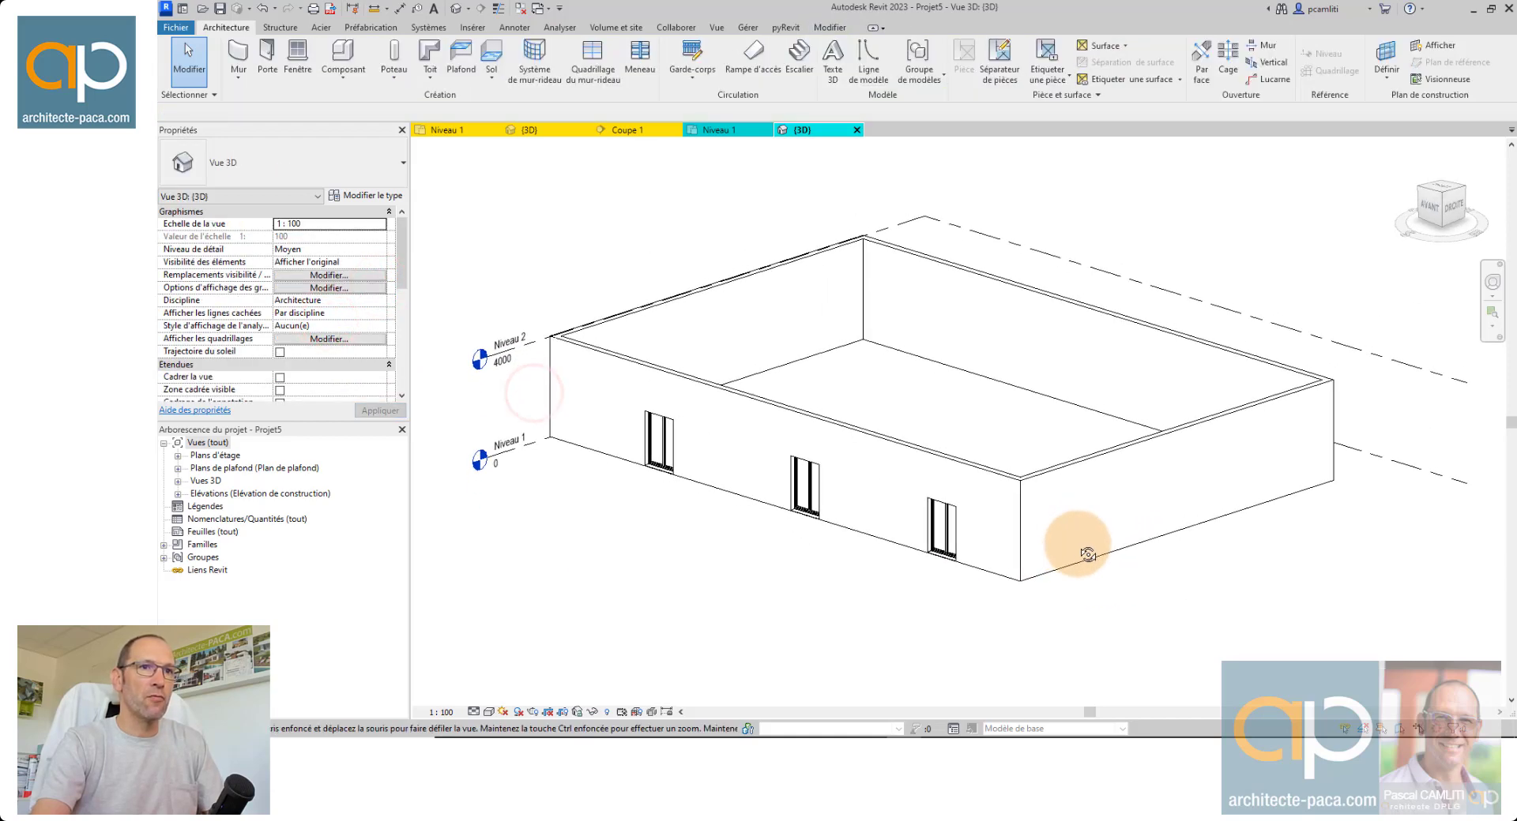
click(605, 371)
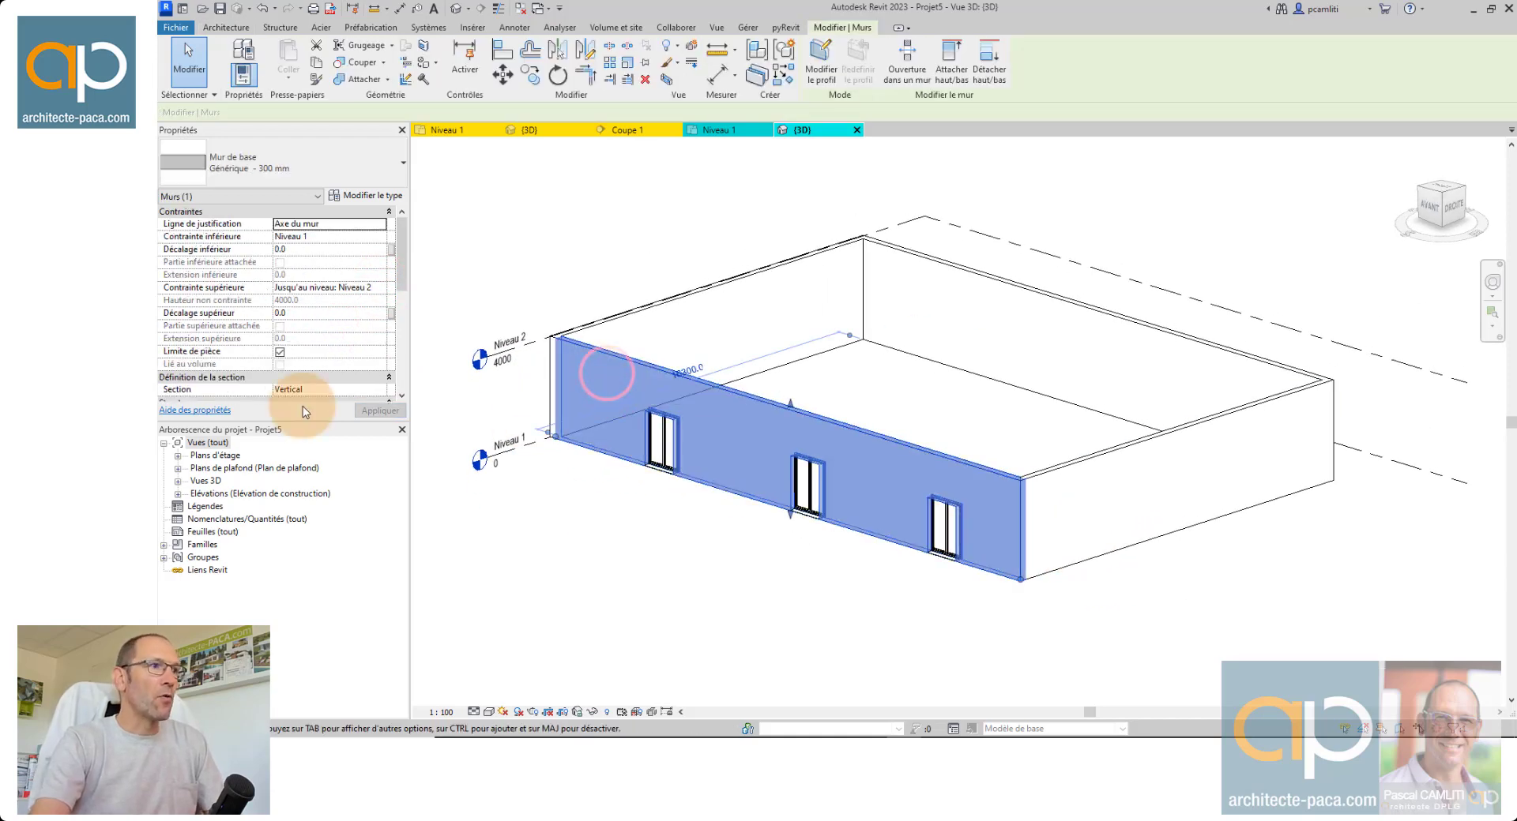
click(489, 712)
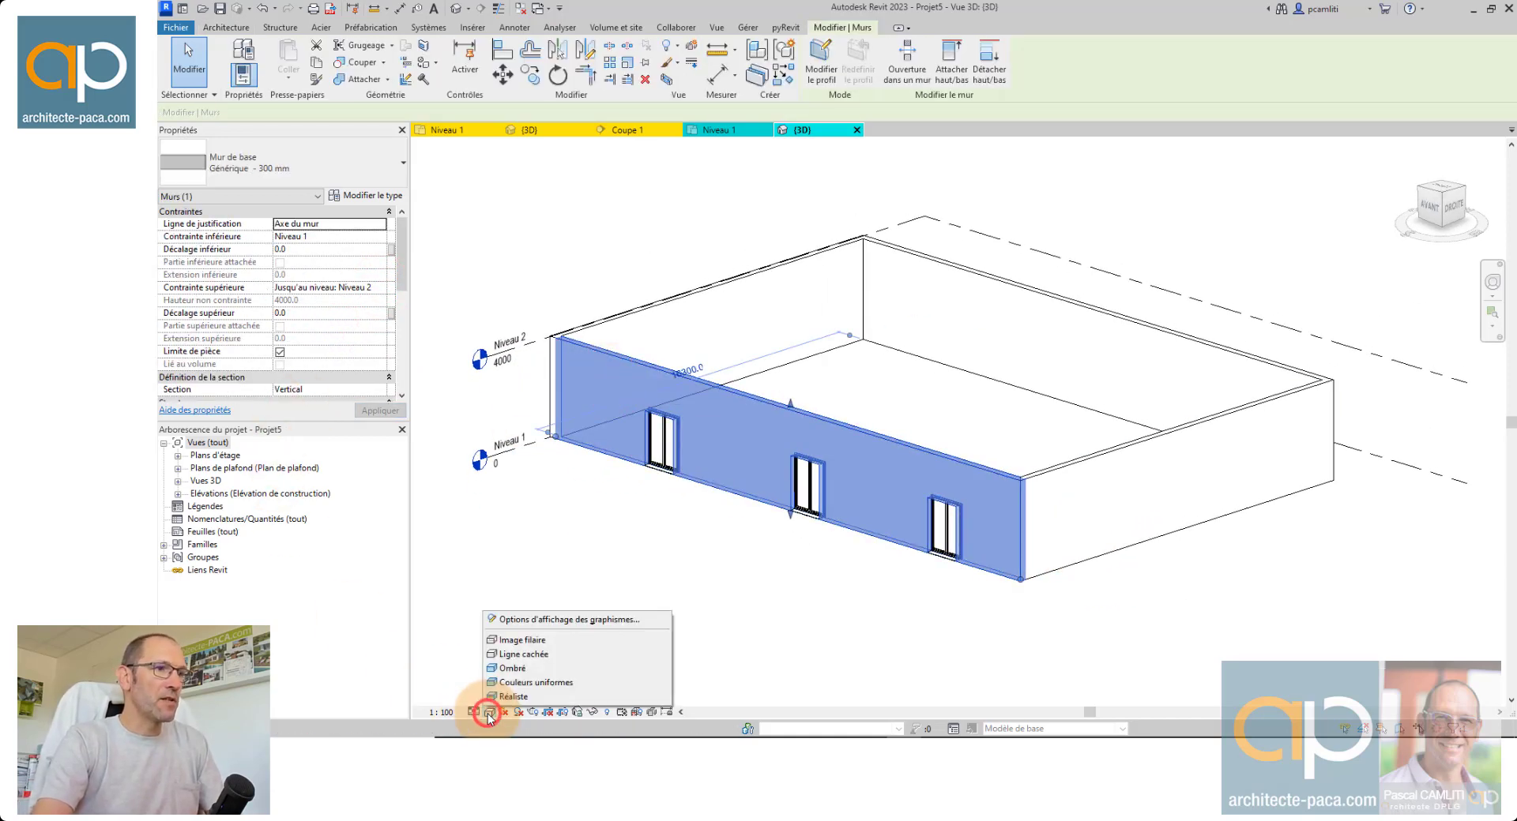
click(519, 683)
click(703, 647)
scroll(958, 494, up, 5)
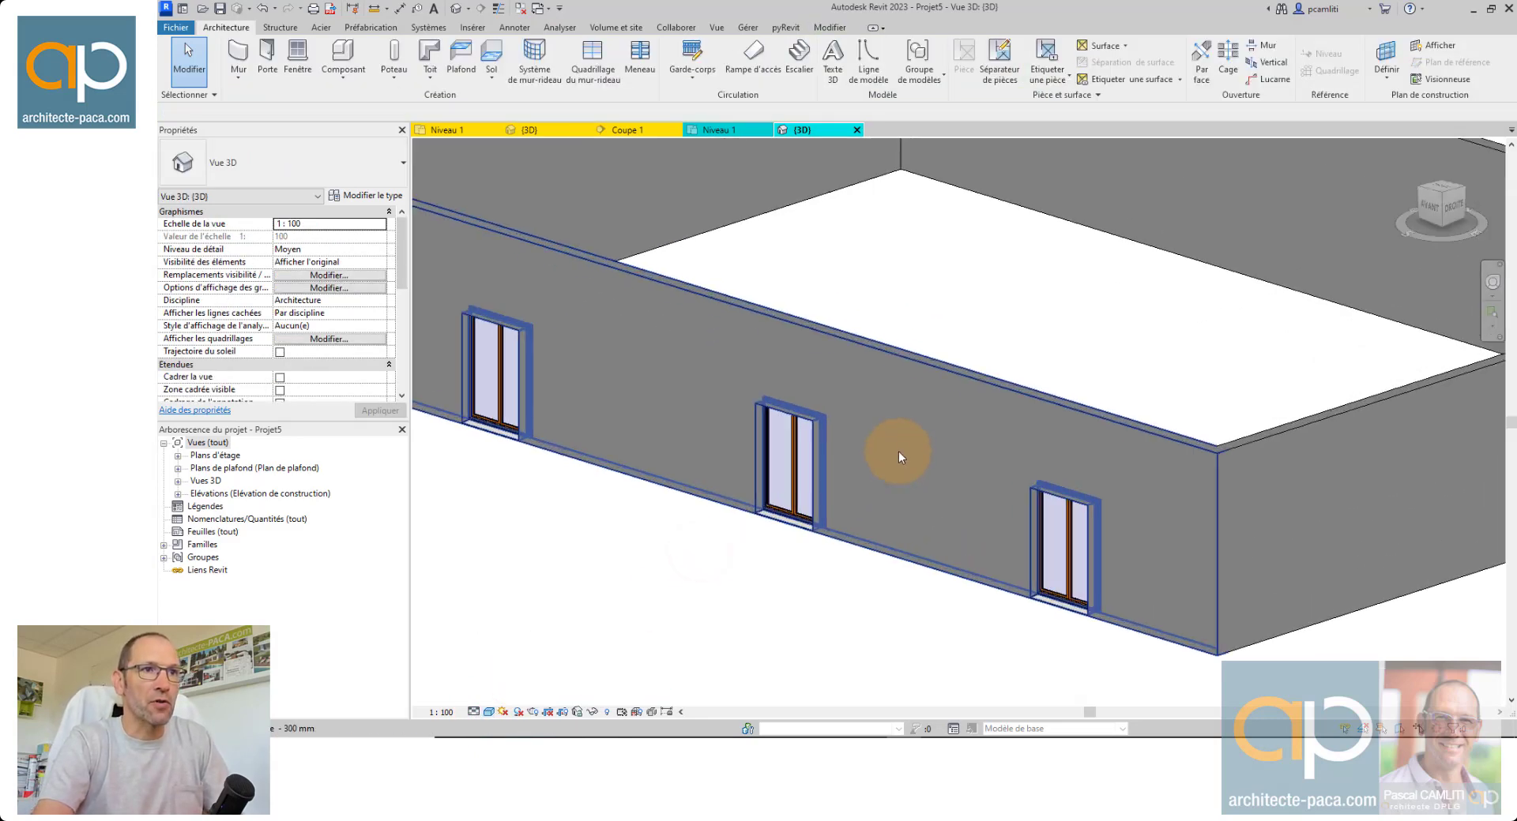
Duplicate the type of the wall containing the windows as Mur Divisé - 310 mm.
click(898, 451)
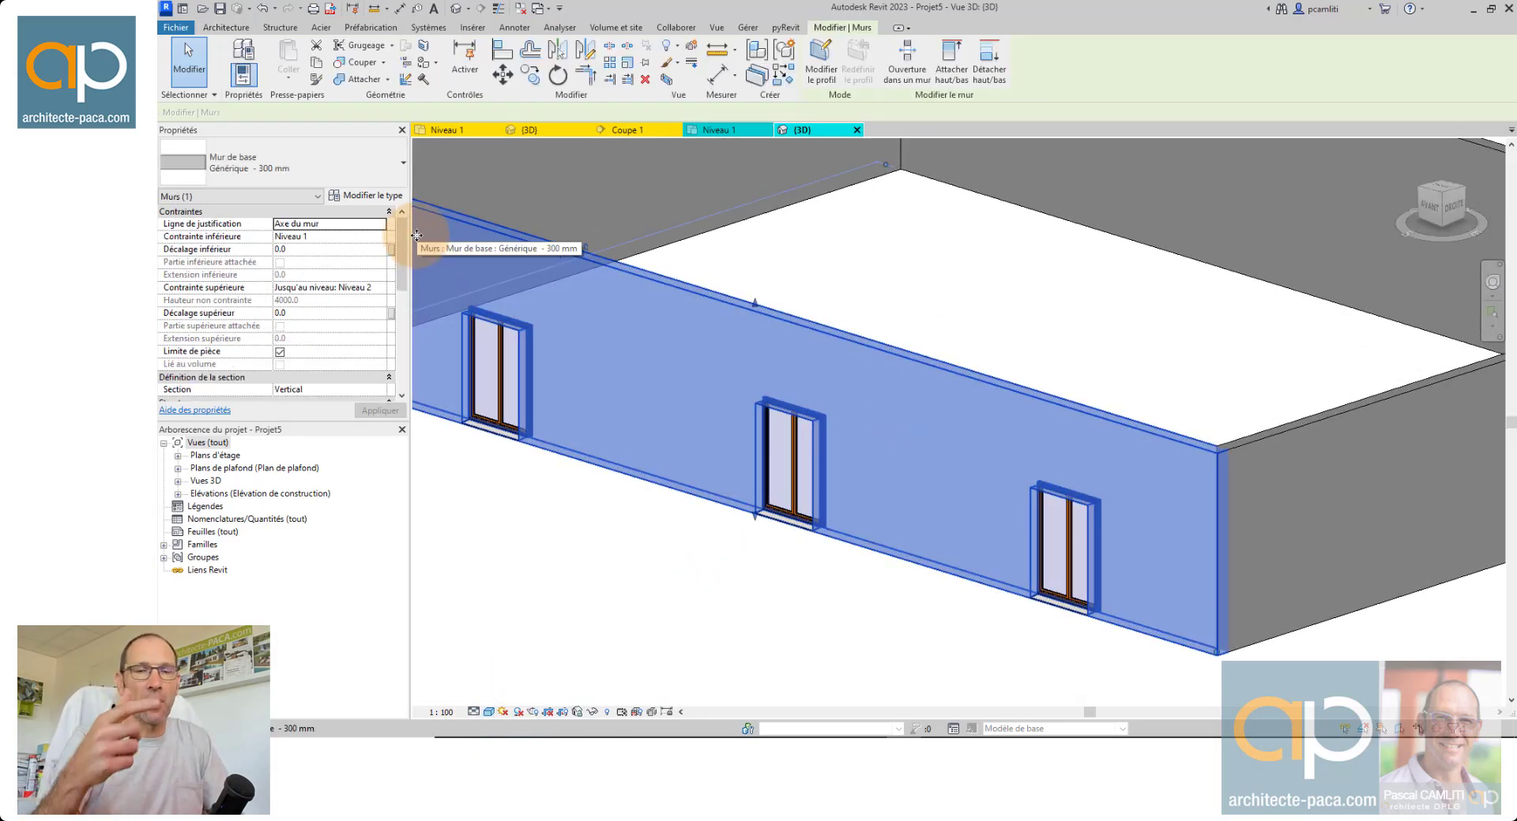
click(385, 196)
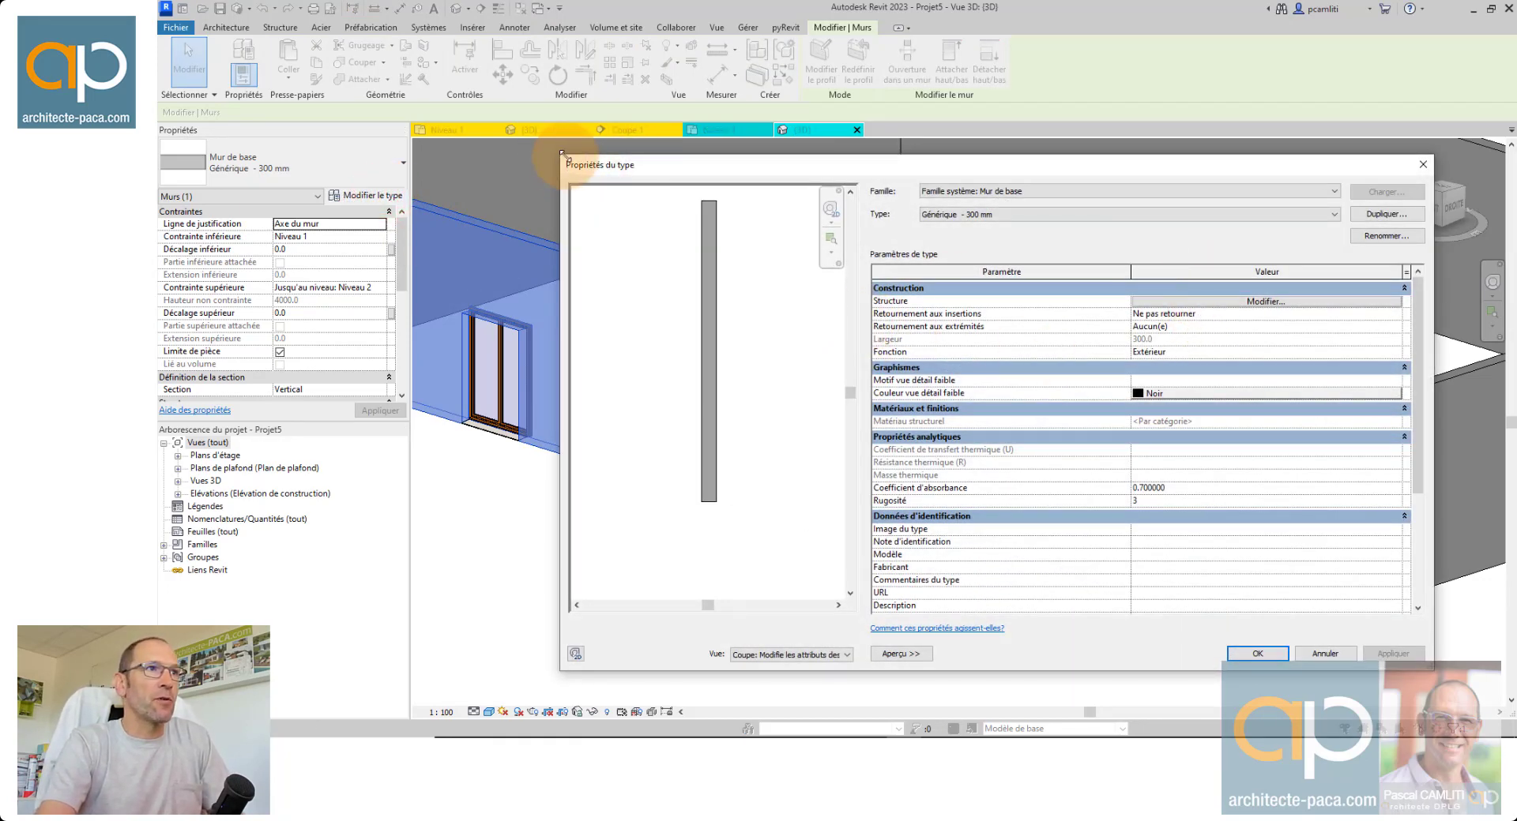
drag(562, 154, 762, 149)
drag(1180, 168, 1161, 124)
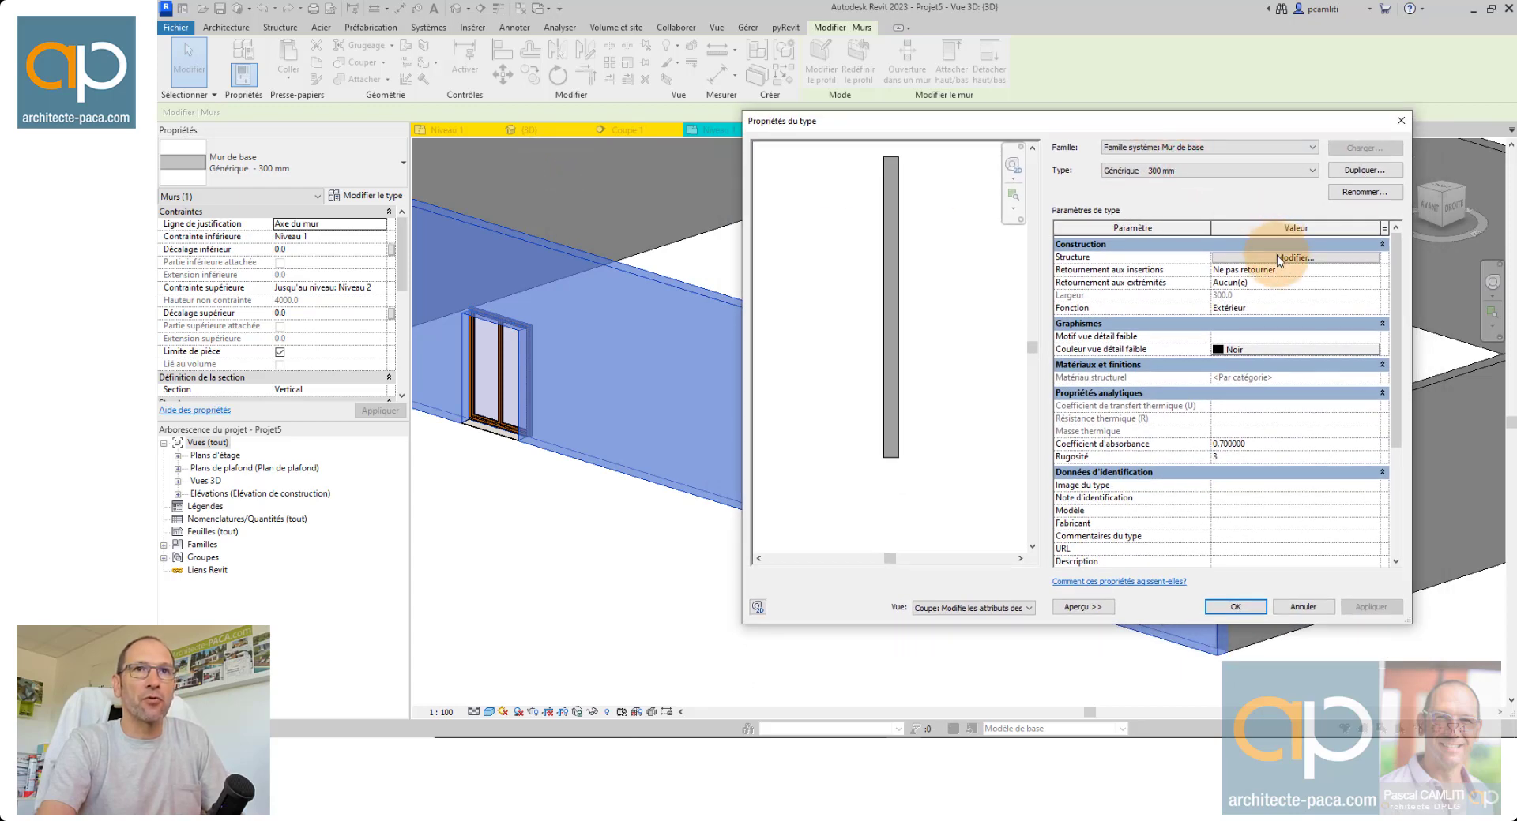
click(1352, 171)
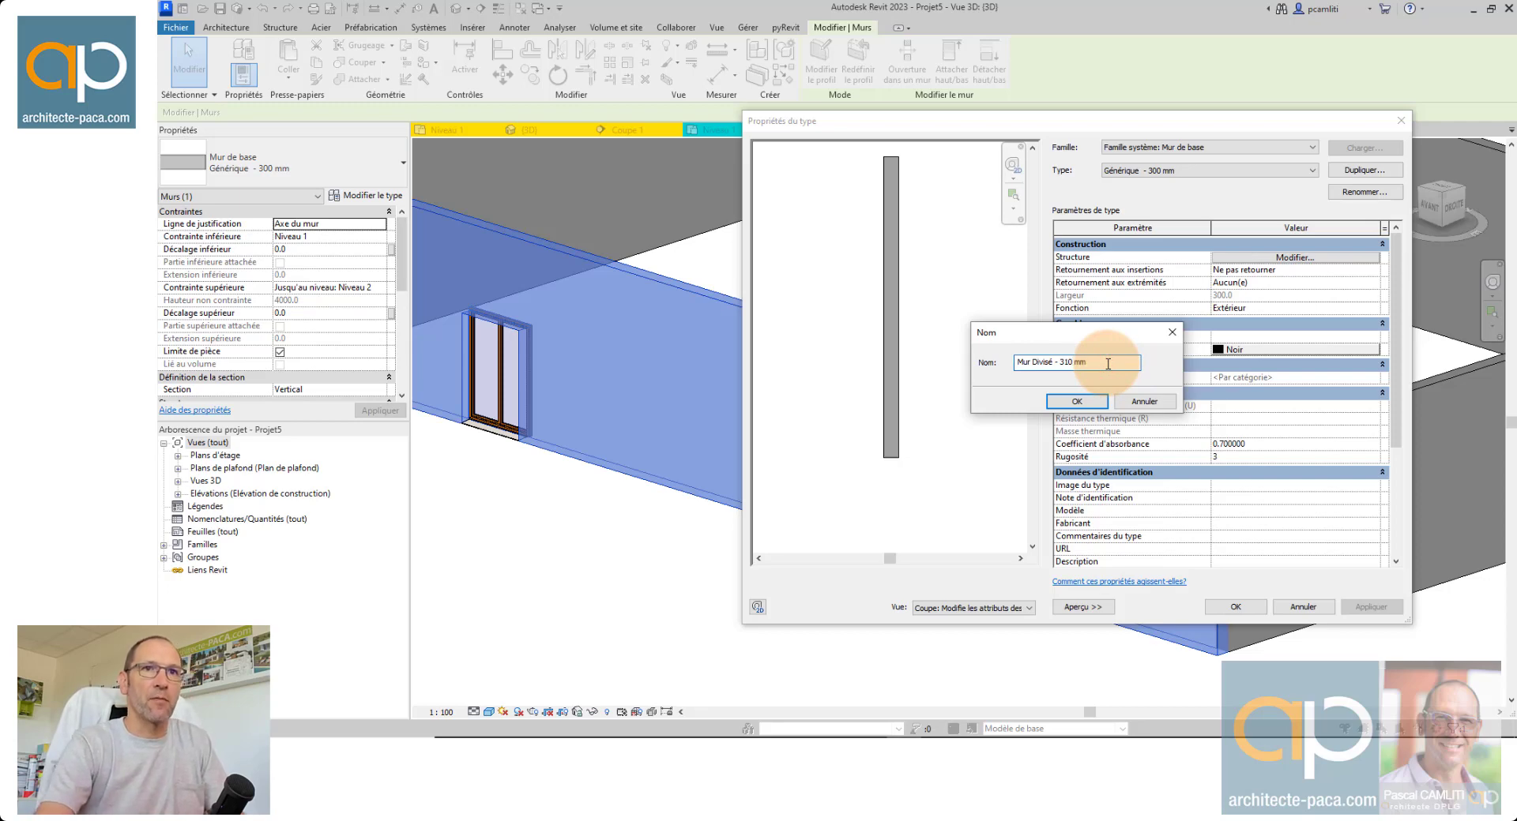
click(1094, 403)
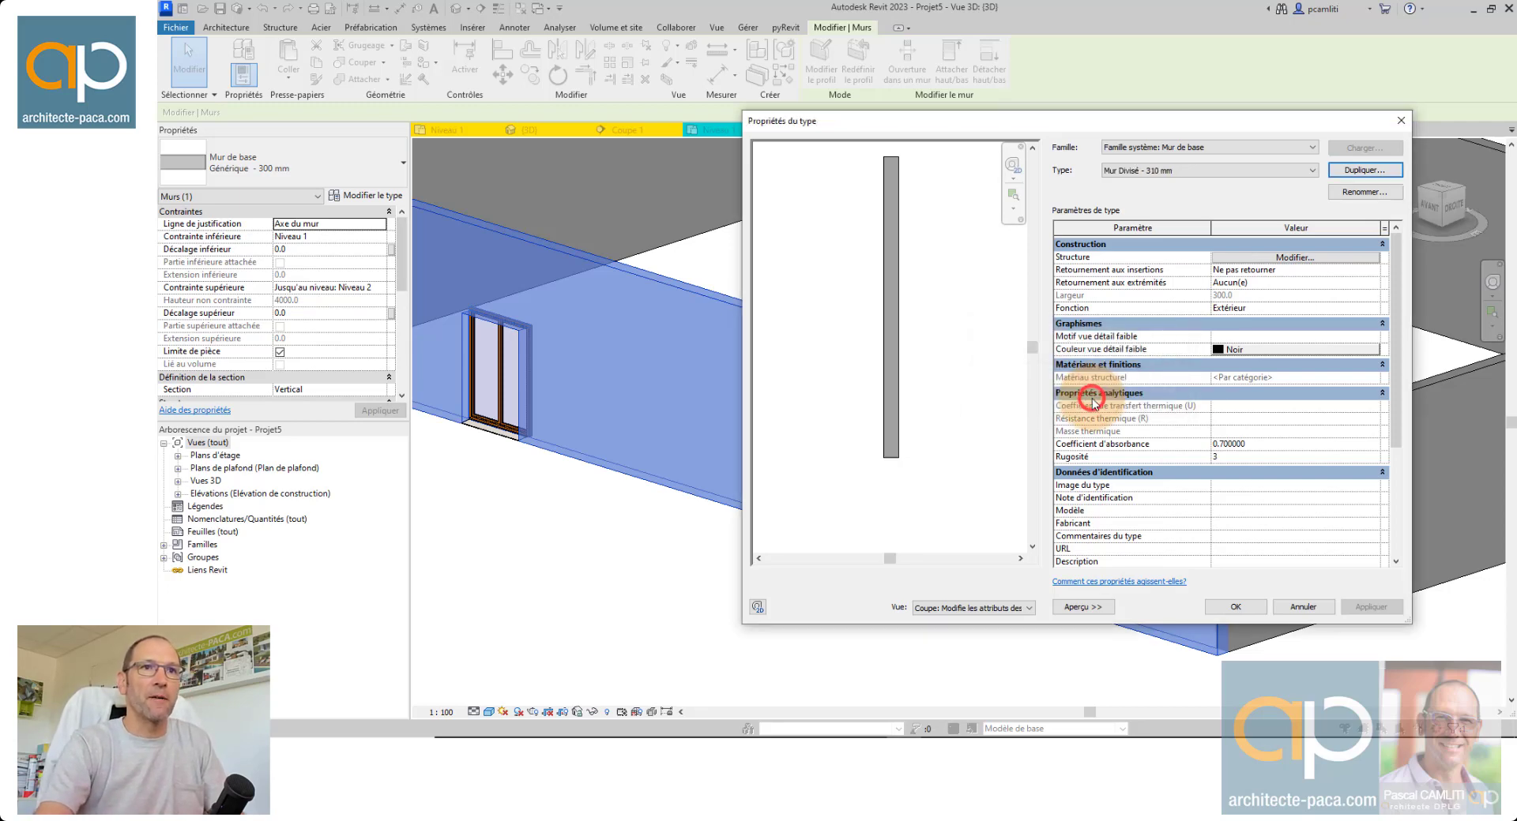
Insert a new layer in the wall structure, move it outside the exterior core boundary, and set its function to Finition 1 [4].
click(1240, 259)
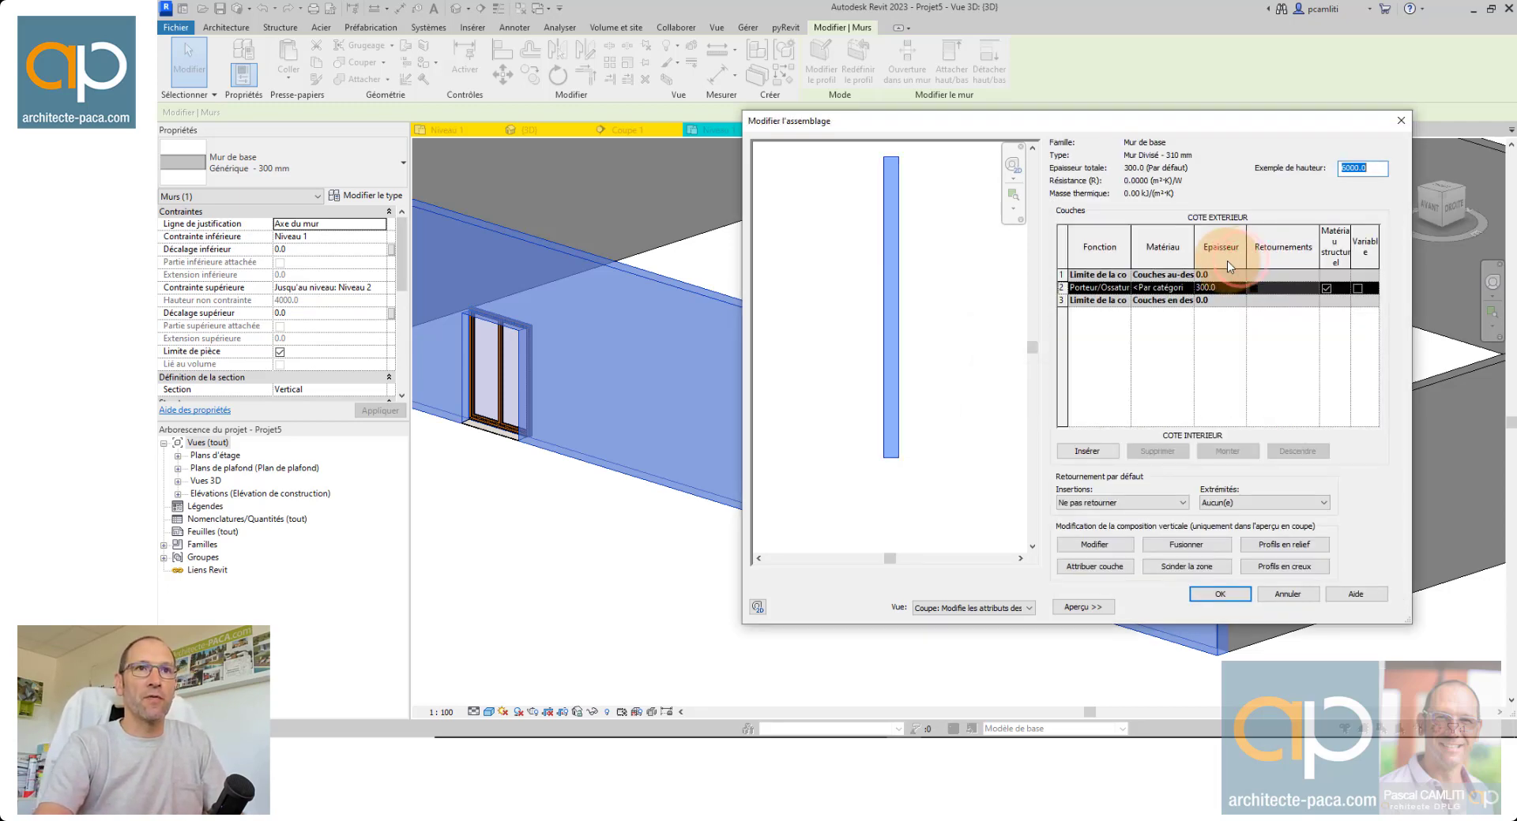
click(1105, 453)
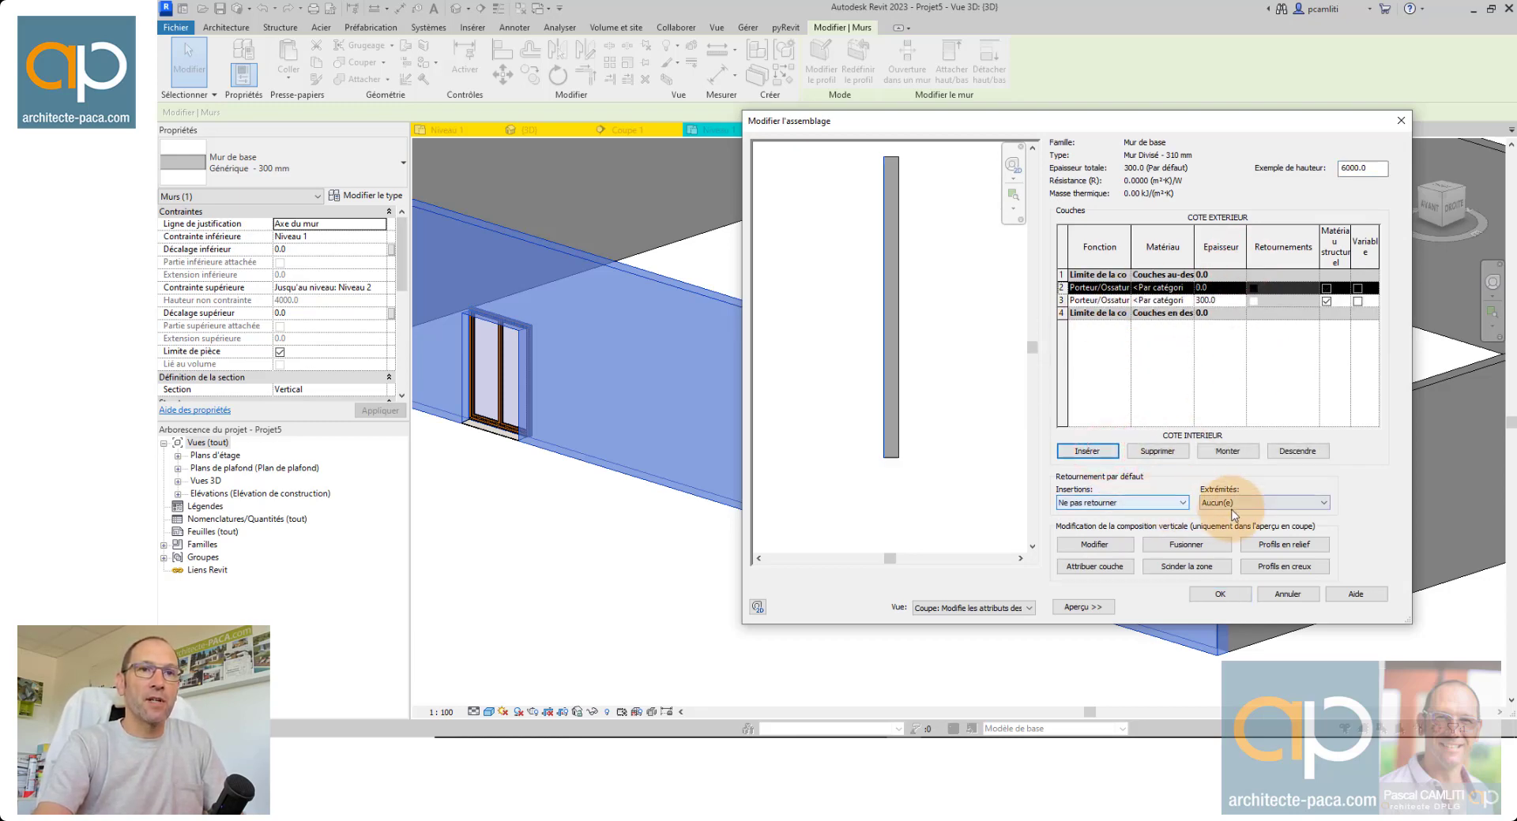
click(1223, 451)
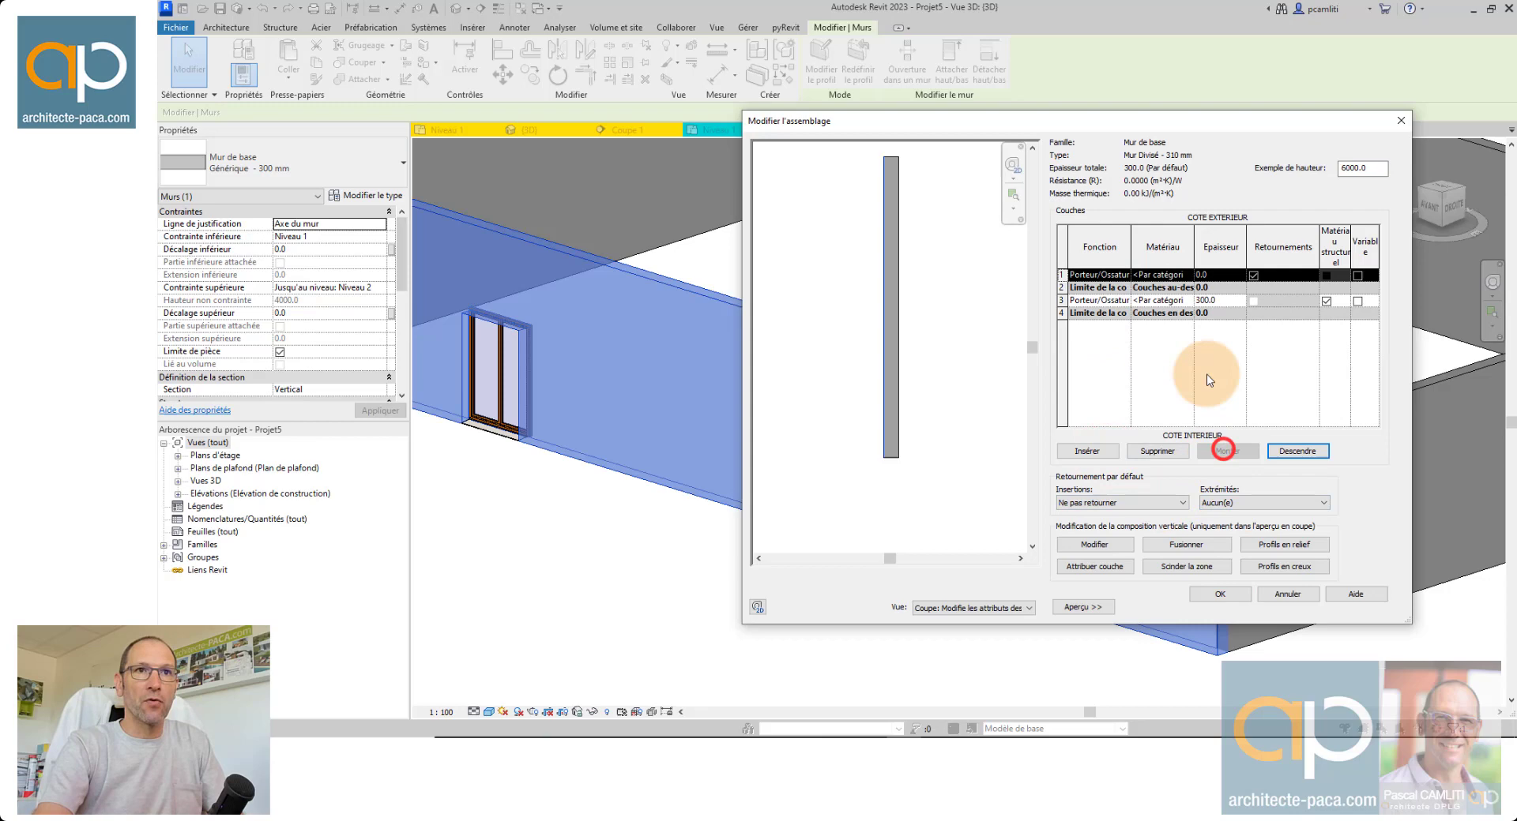
click(1123, 277)
click(1115, 319)
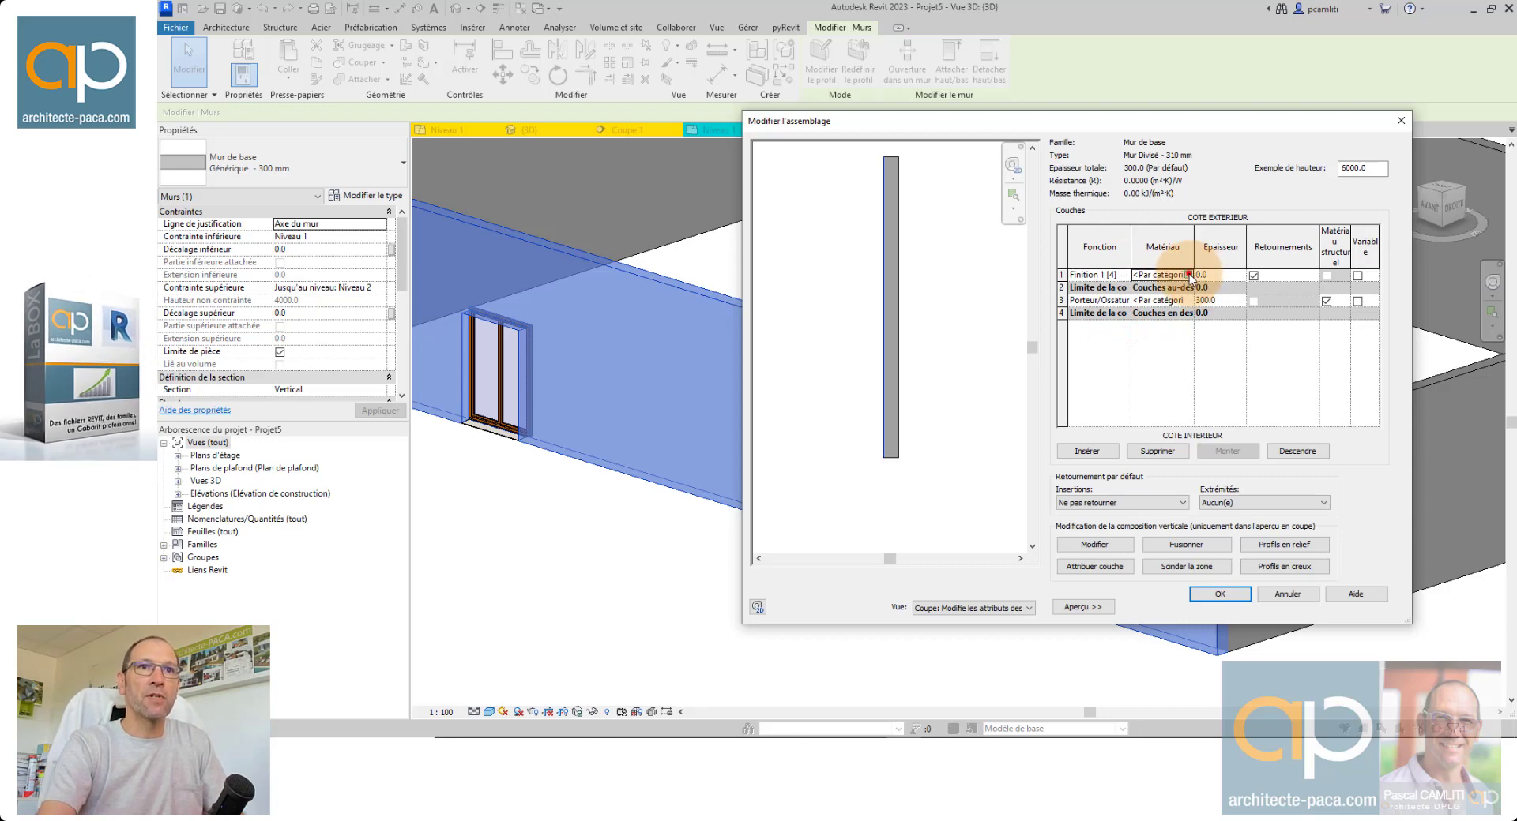
Search the materials for enduit, assign Rendu, fauve, texturé to the Finition 1 [4] layer, and set its thickness to 10 mm.
click(1188, 275)
text(e)
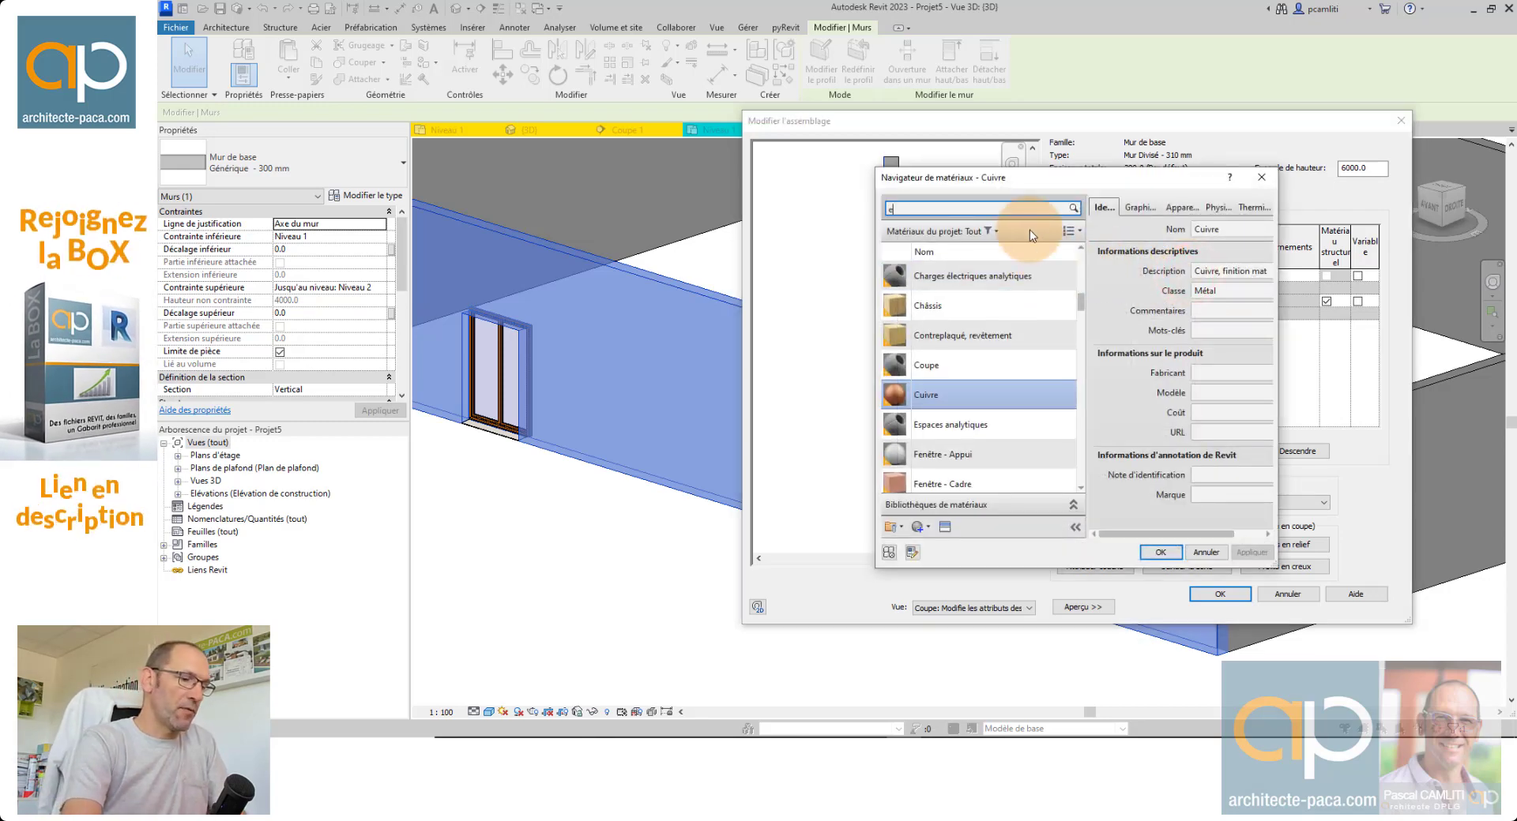
text(nduit)
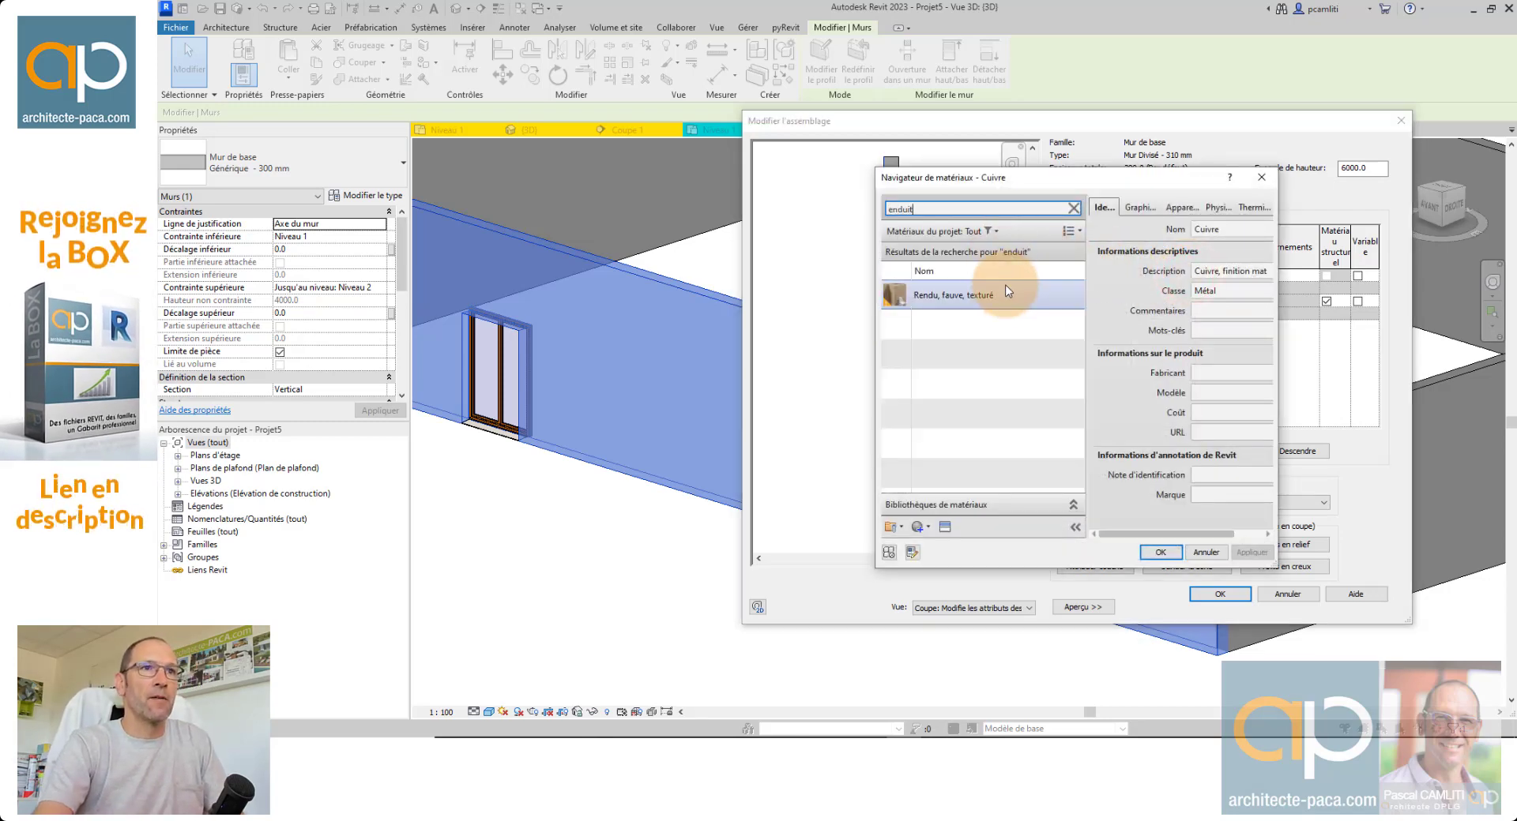
click(997, 295)
click(1175, 548)
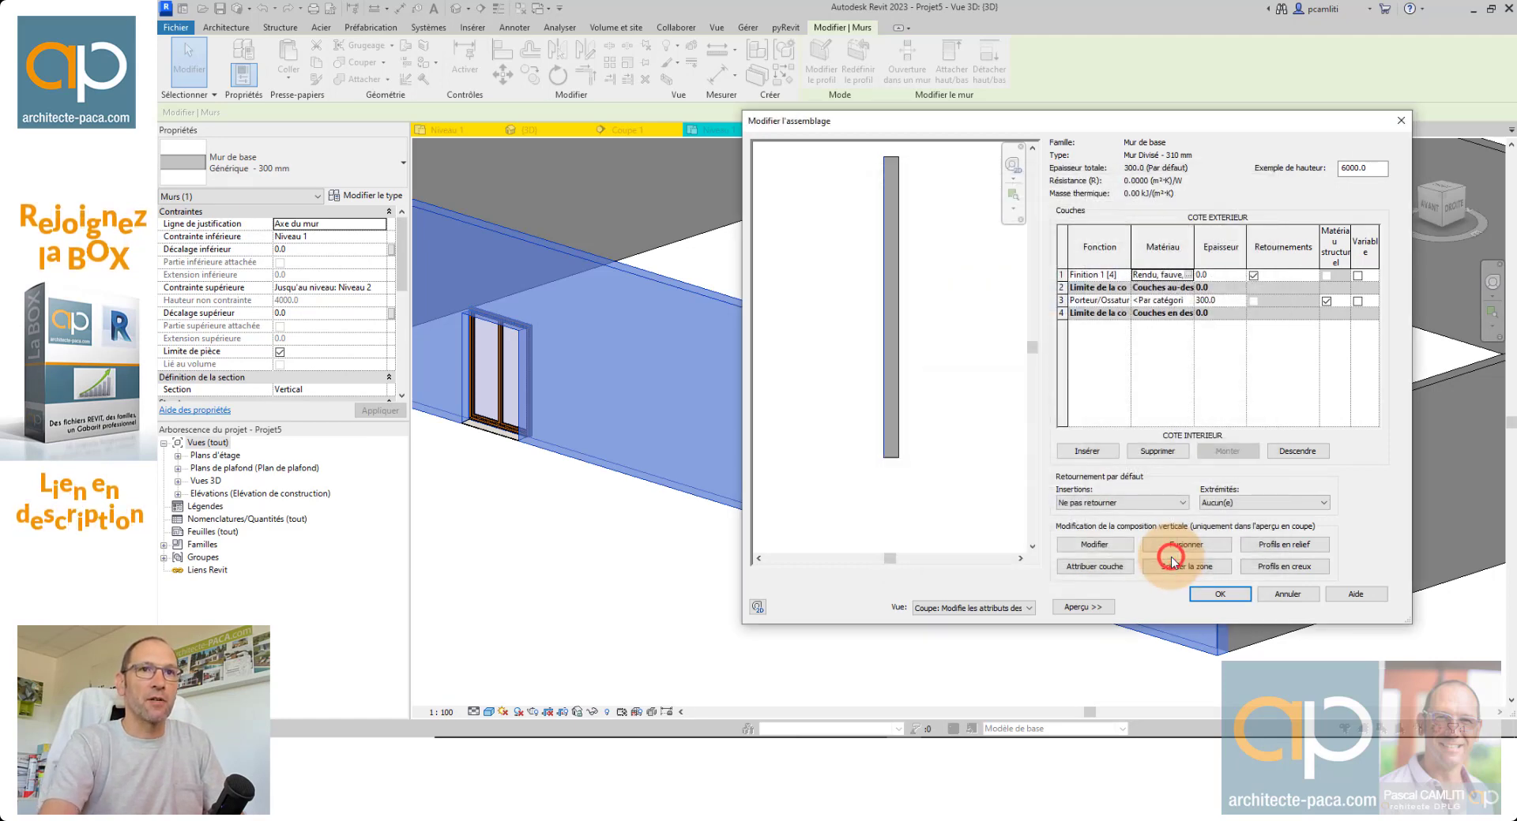
click(1209, 276)
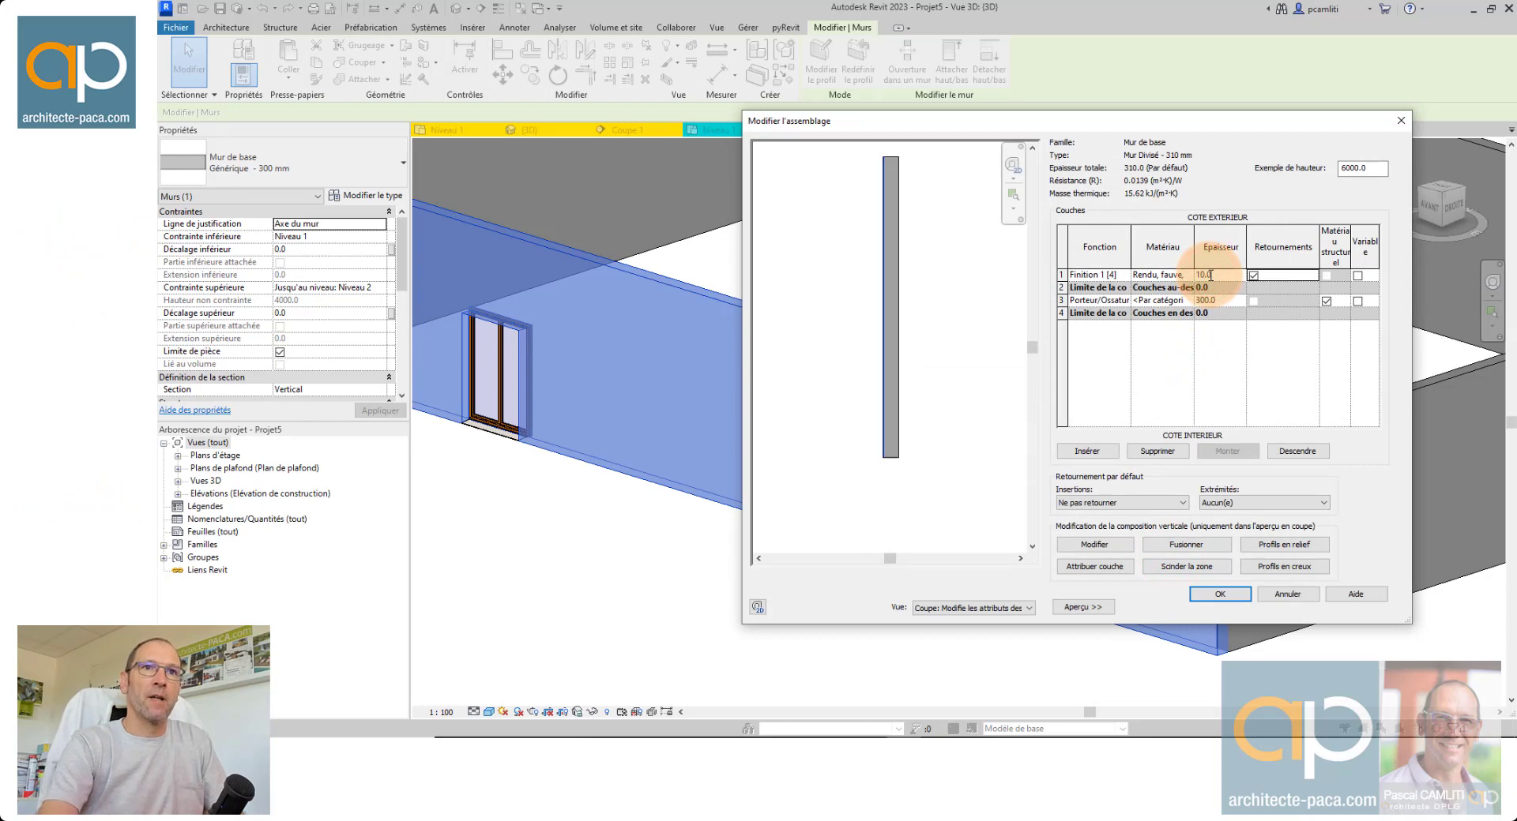
text(10.0)
click(1221, 354)
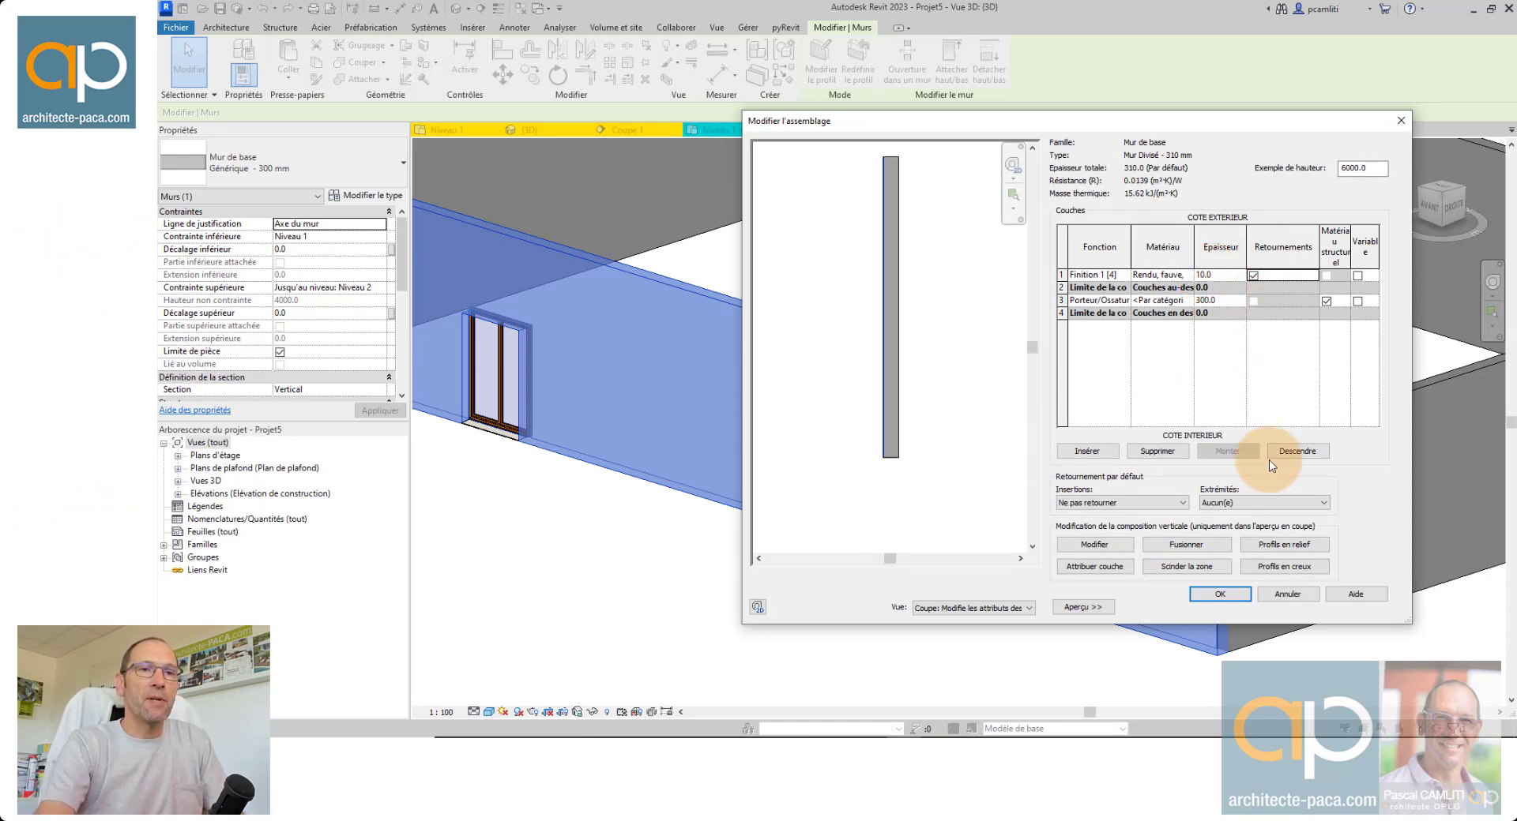
Set the default wrapping at insertions to Extérieur, leaving the wrapping at ends at Aucun(e).
click(1139, 500)
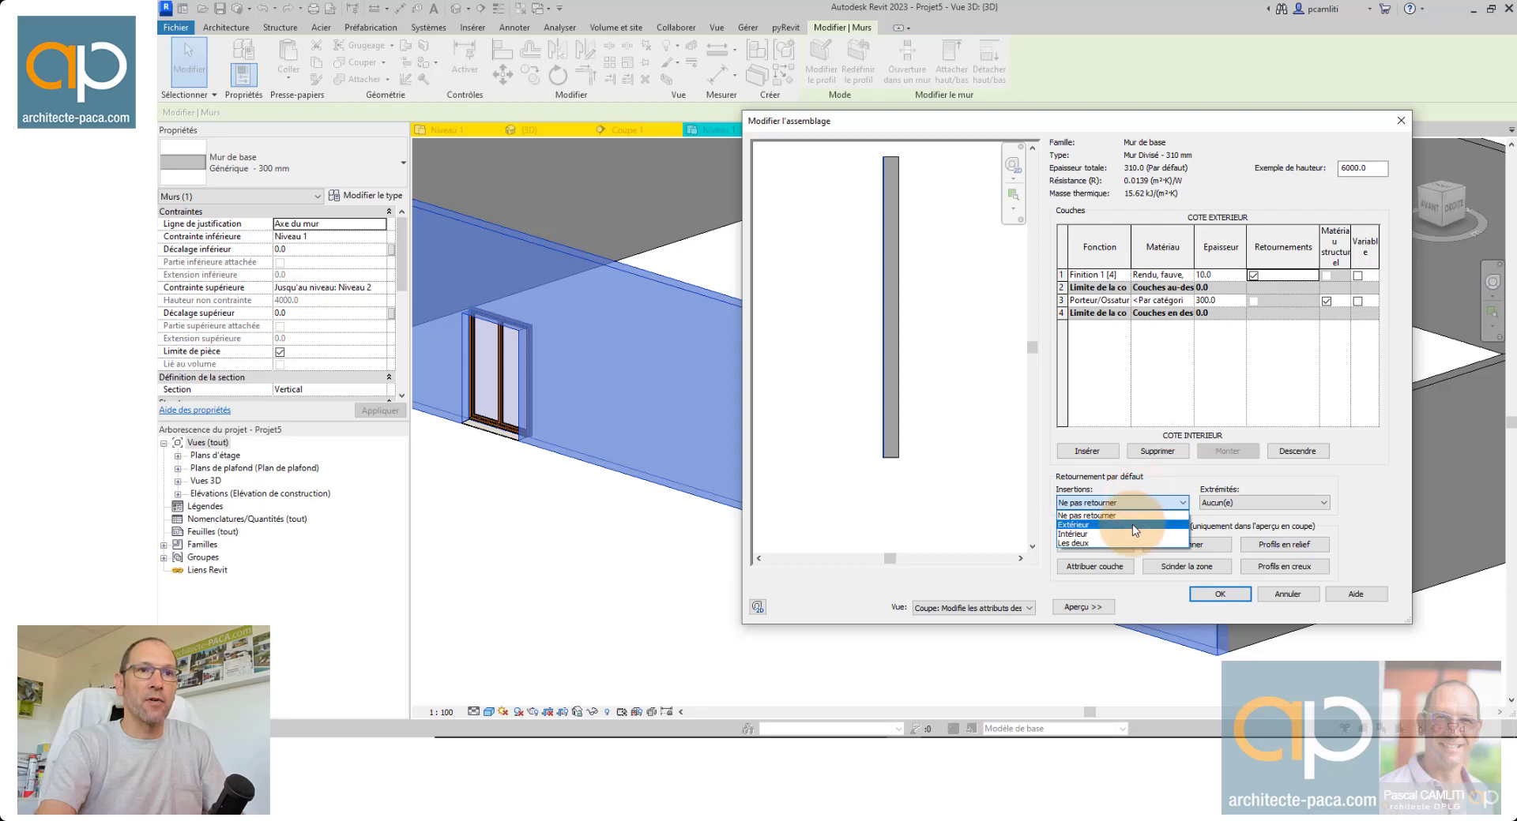
click(1135, 526)
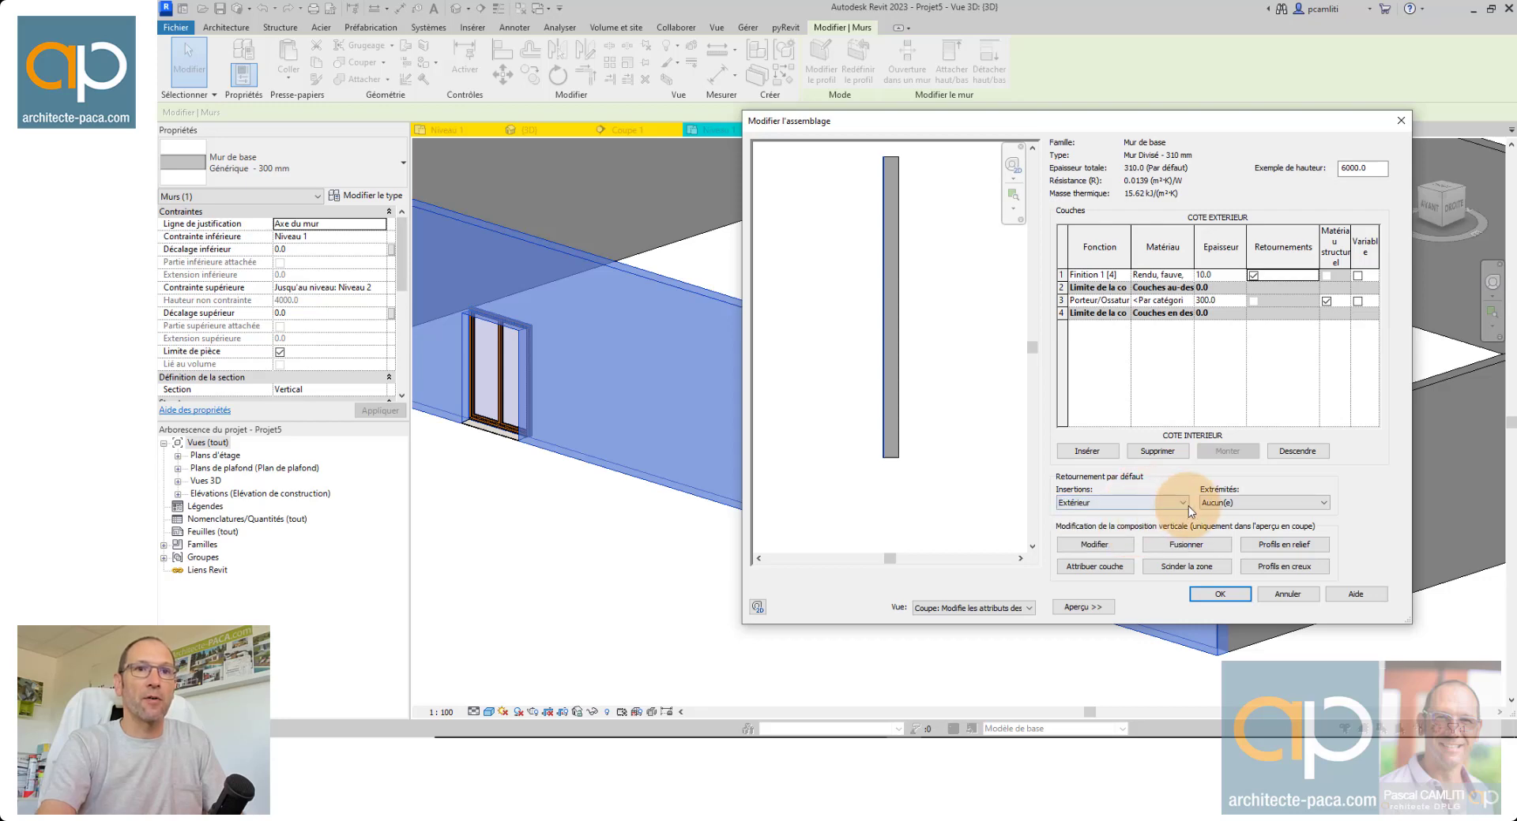
click(1216, 503)
click(1144, 476)
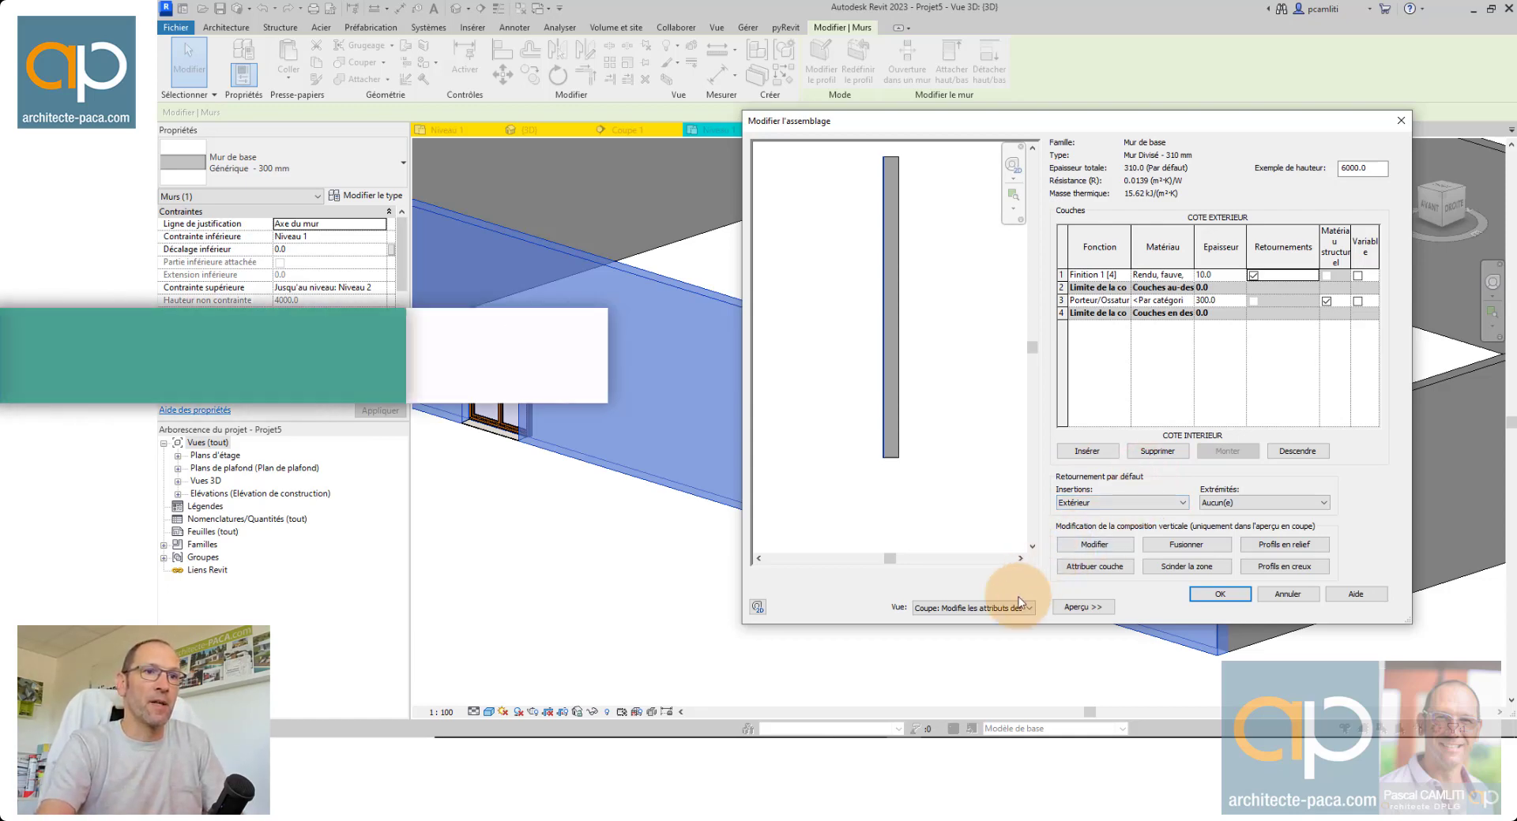
Examine the new exterior finish layer in the wall type preview, in both floor plan and section.
click(945, 490)
scroll(869, 474, up, 4)
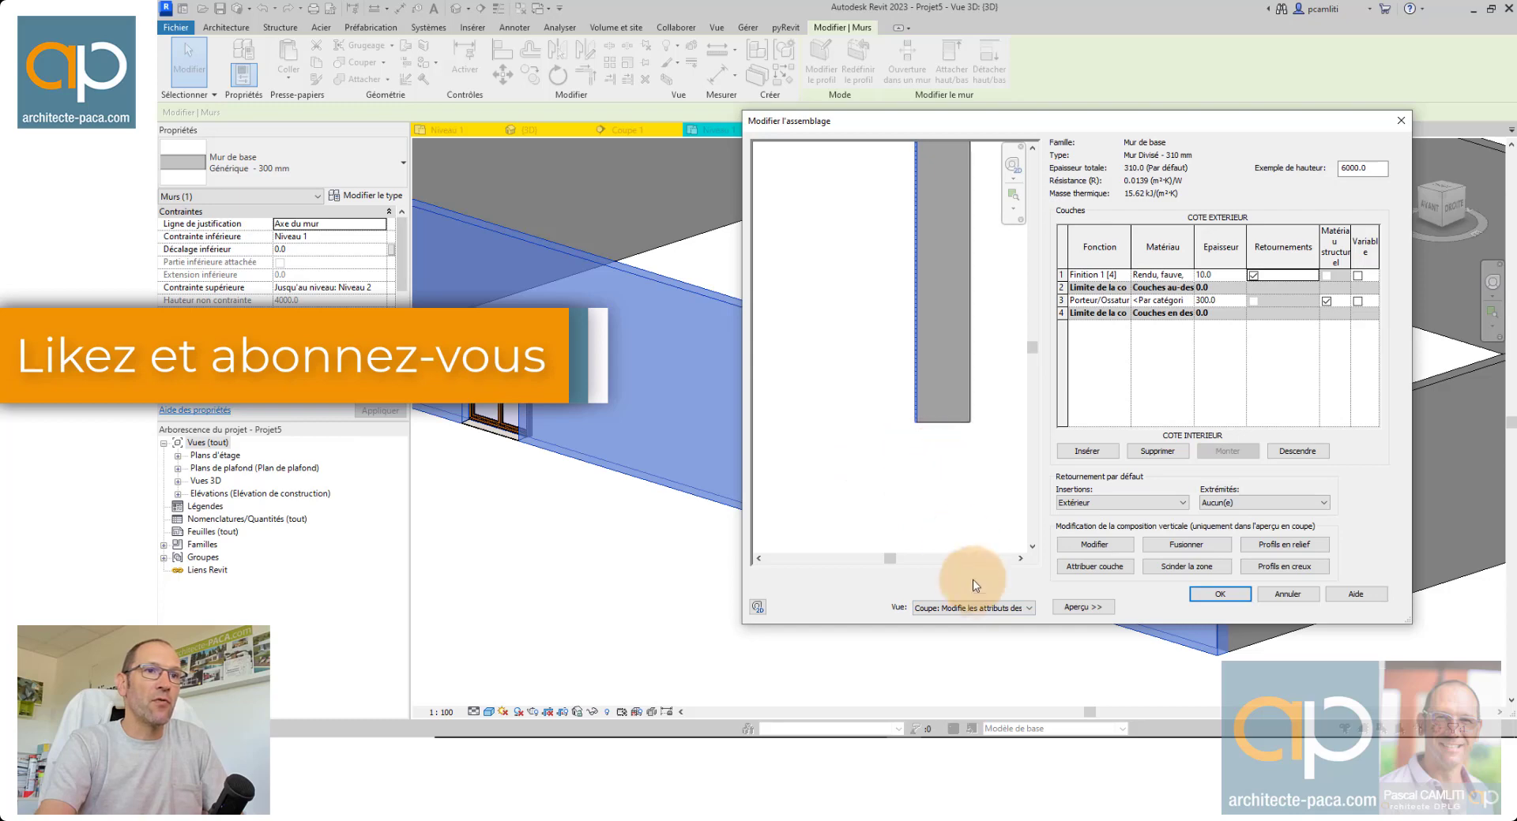
click(966, 622)
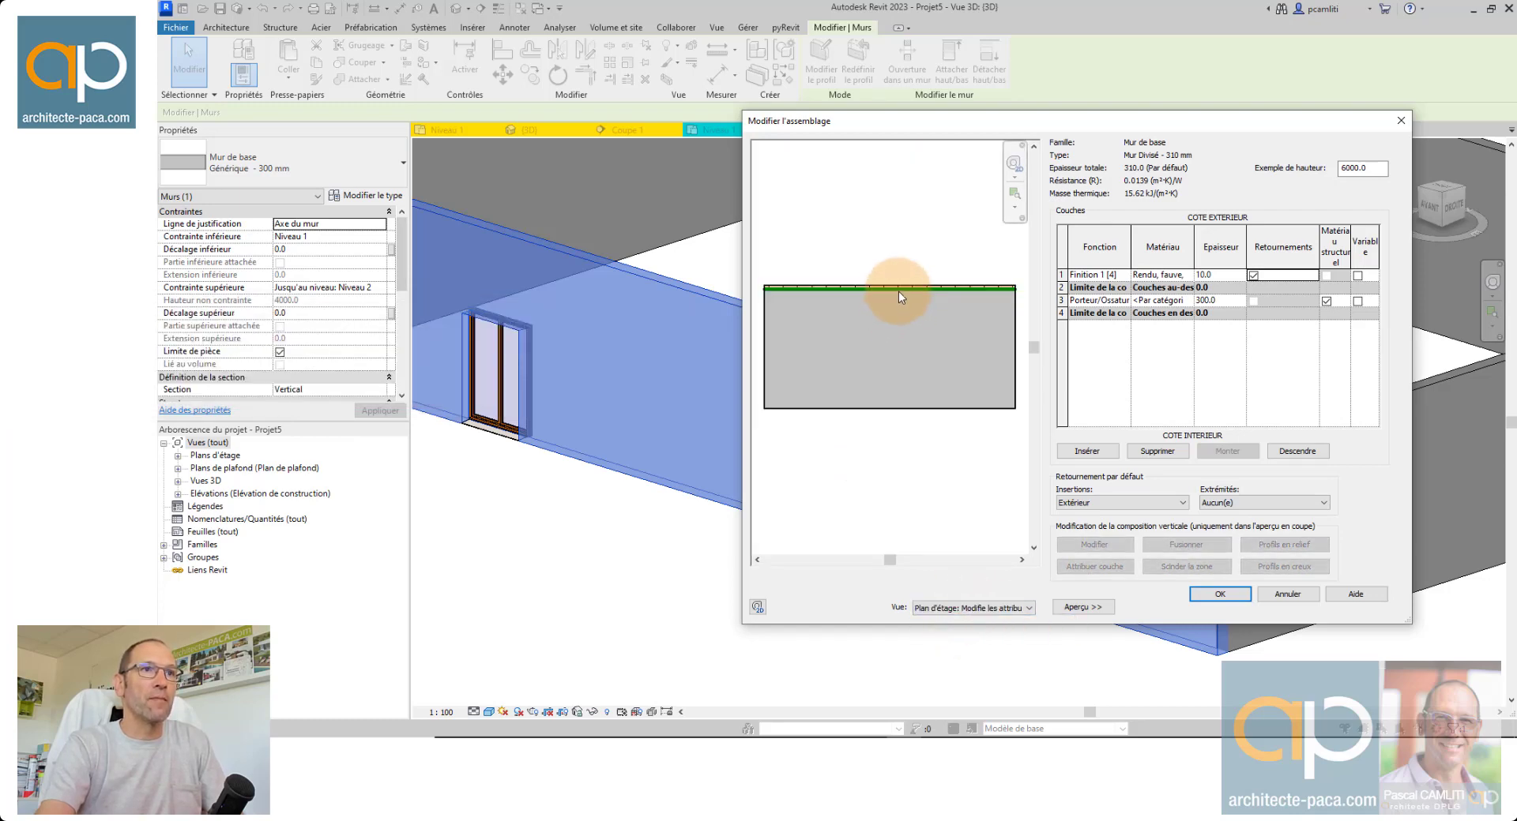
click(910, 273)
scroll(906, 289, up, 3)
scroll(874, 308, up, 2)
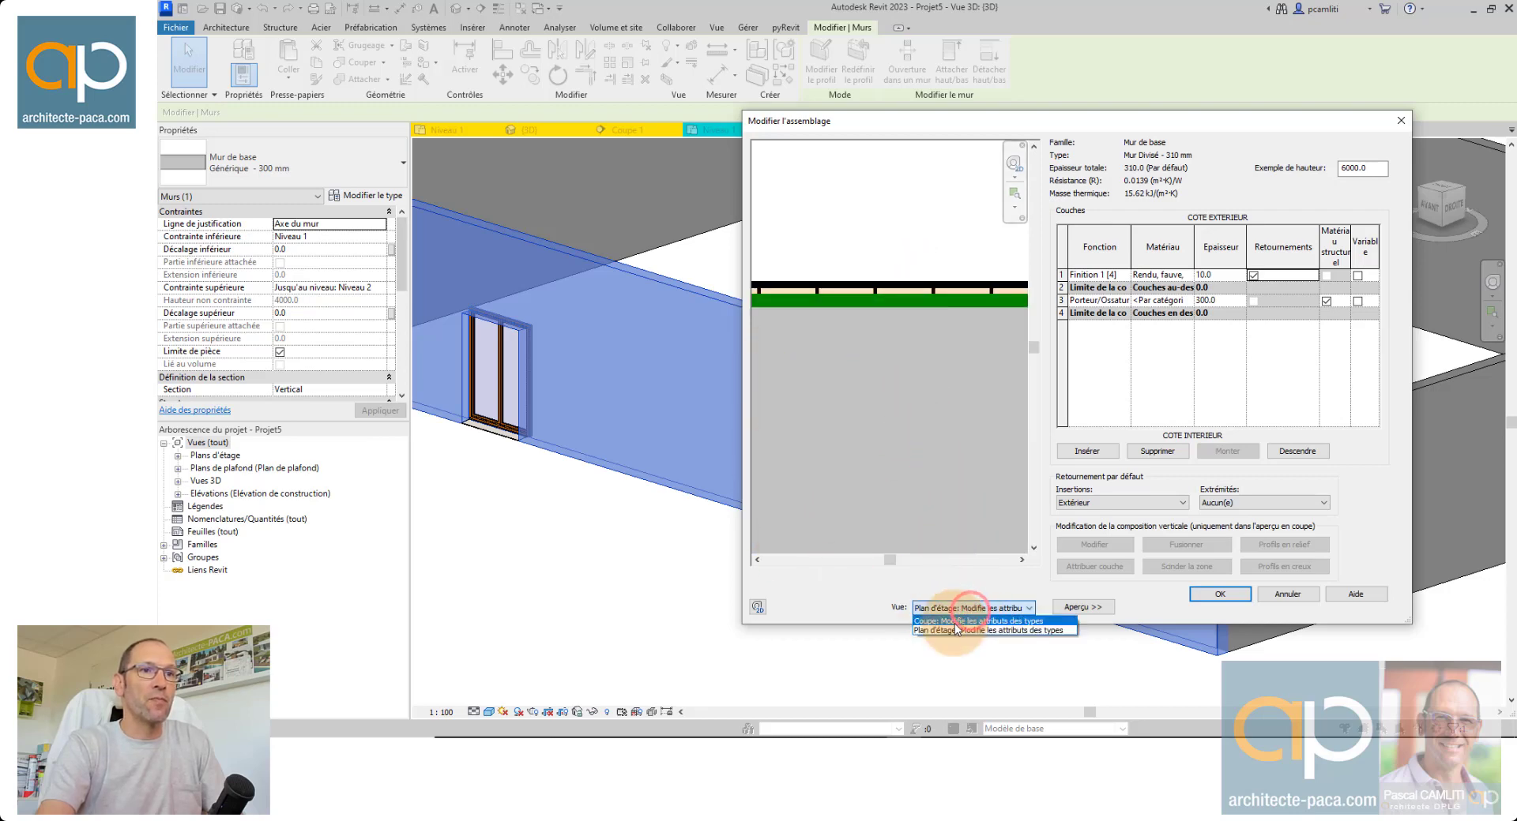
click(956, 617)
scroll(905, 531, up, 8)
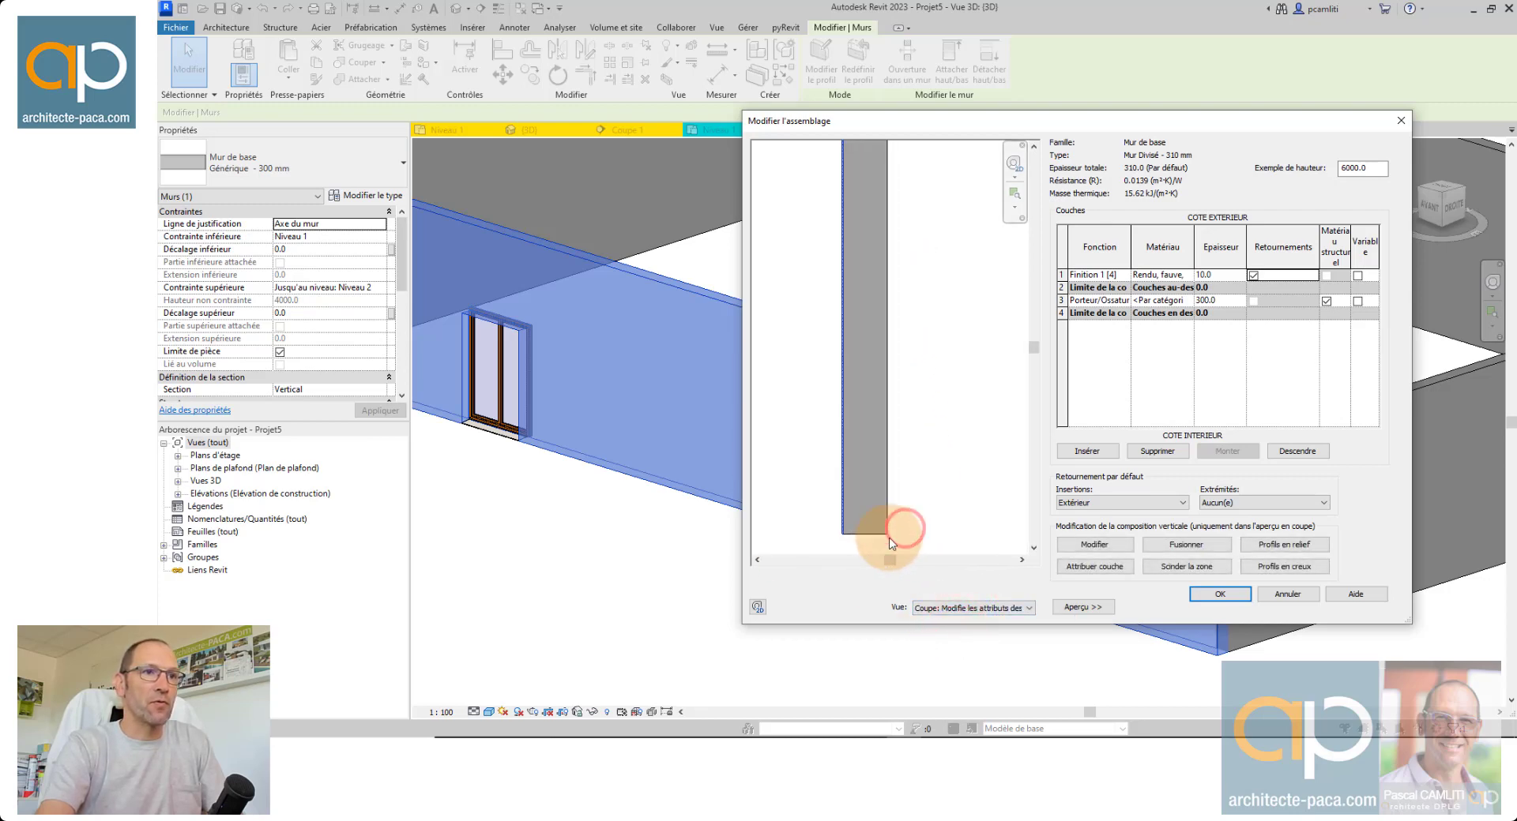
scroll(824, 444, up, 3)
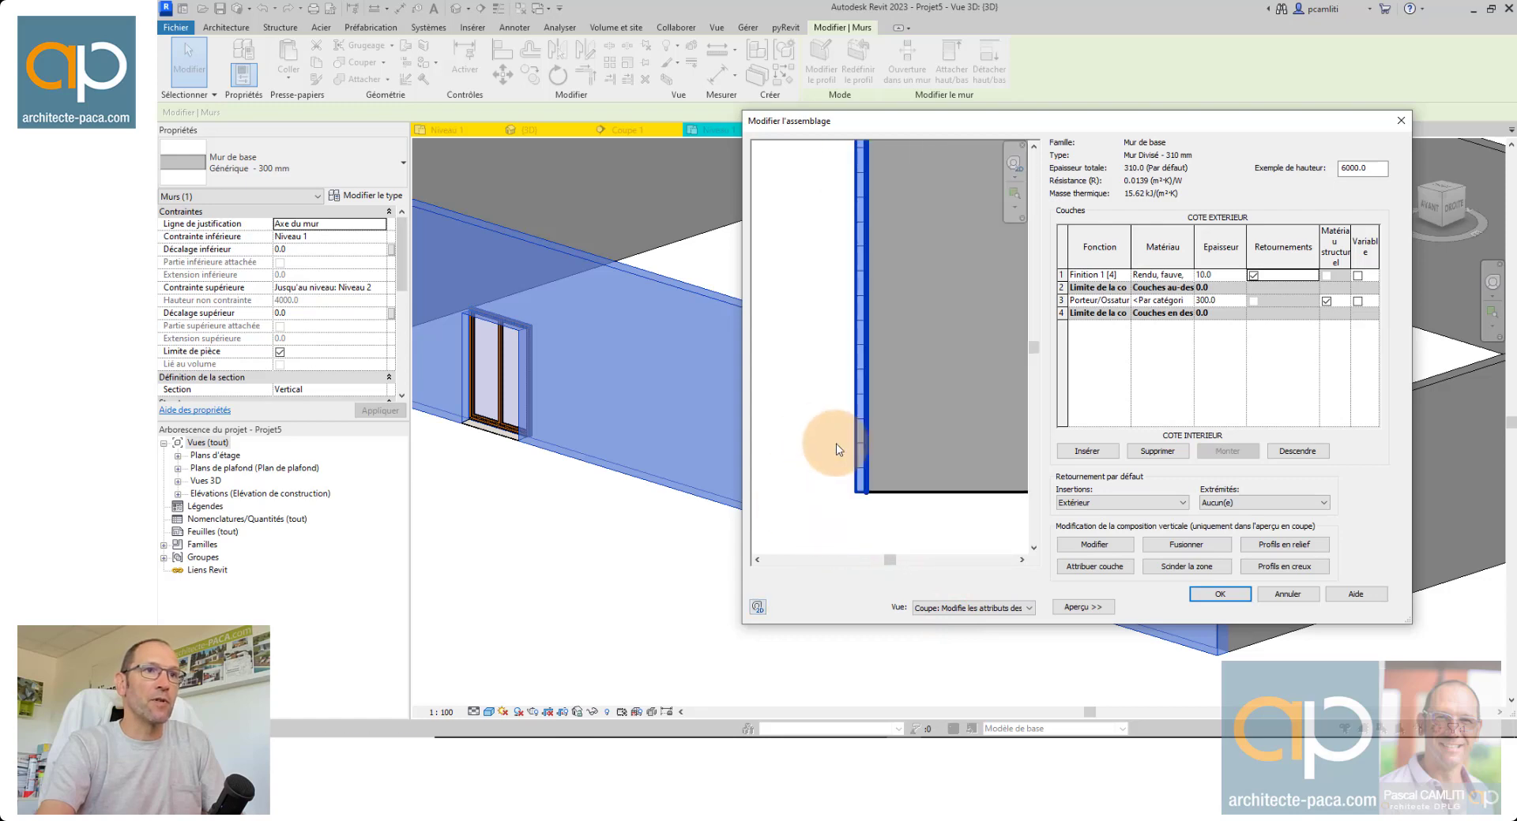
Confirm the layer structure and type properties of the wall, and deselect it.
click(1220, 596)
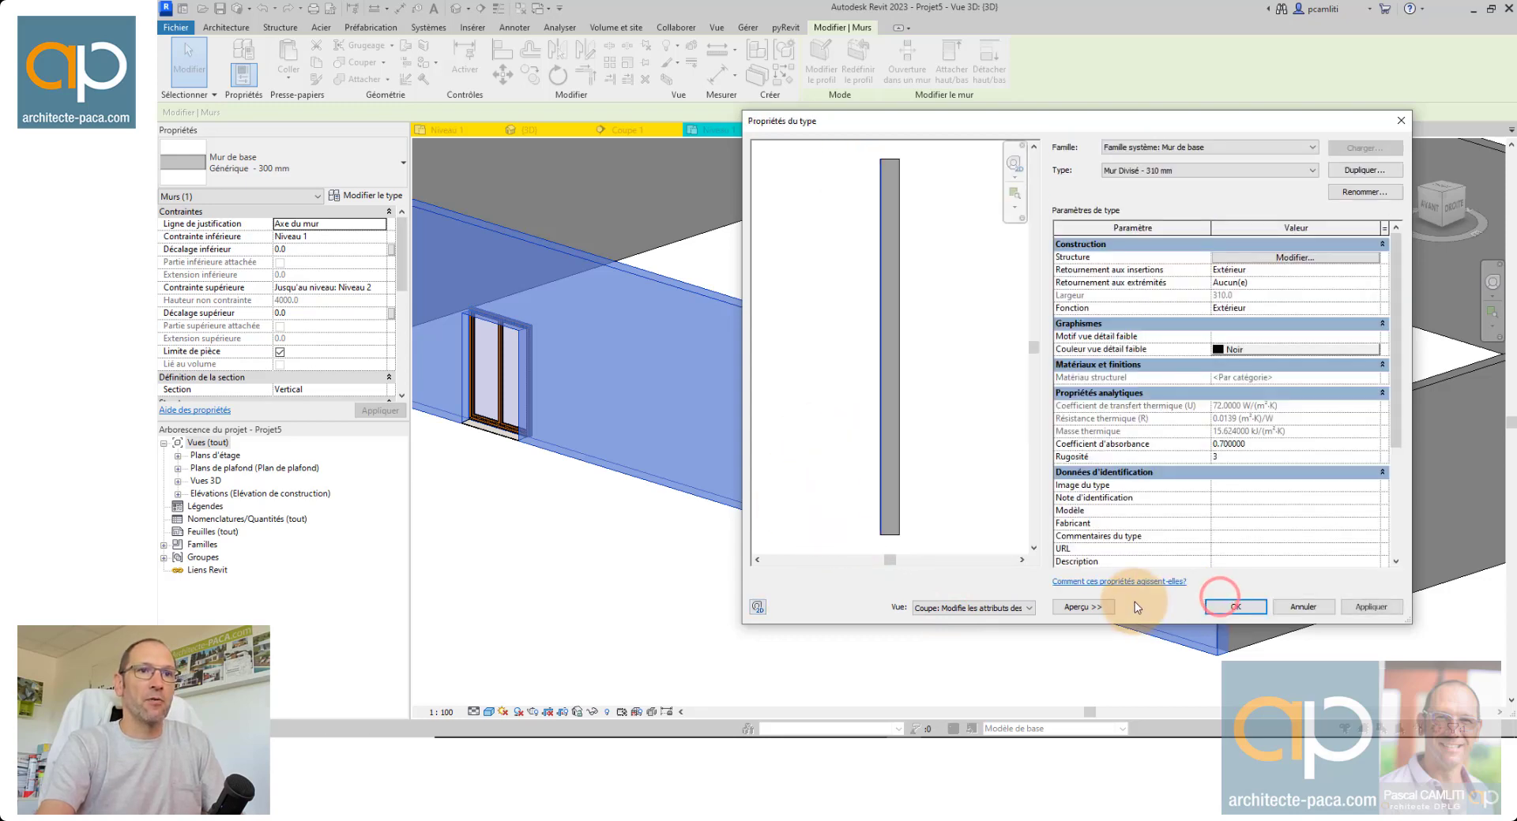
click(1225, 608)
click(1062, 658)
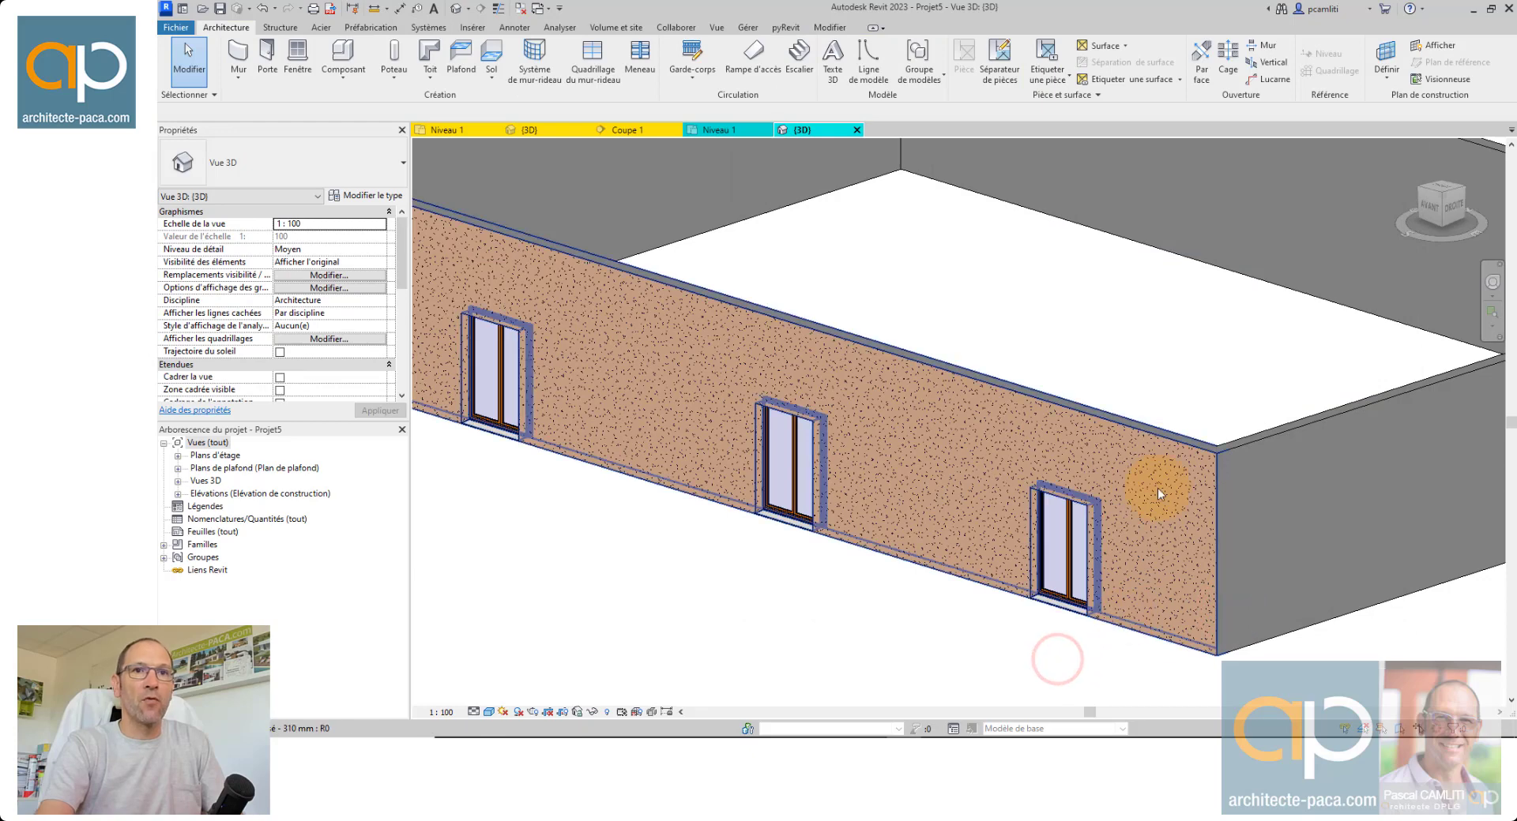
Select the three remaining Générique - 300 mm walls and change their type to Mur Divisé - 310 mm.
scroll(1157, 488, down, 5)
shift+middle_drag(1188, 466, 1125, 422)
click(1256, 517)
ctrl+click(1317, 472)
ctrl+click(975, 361)
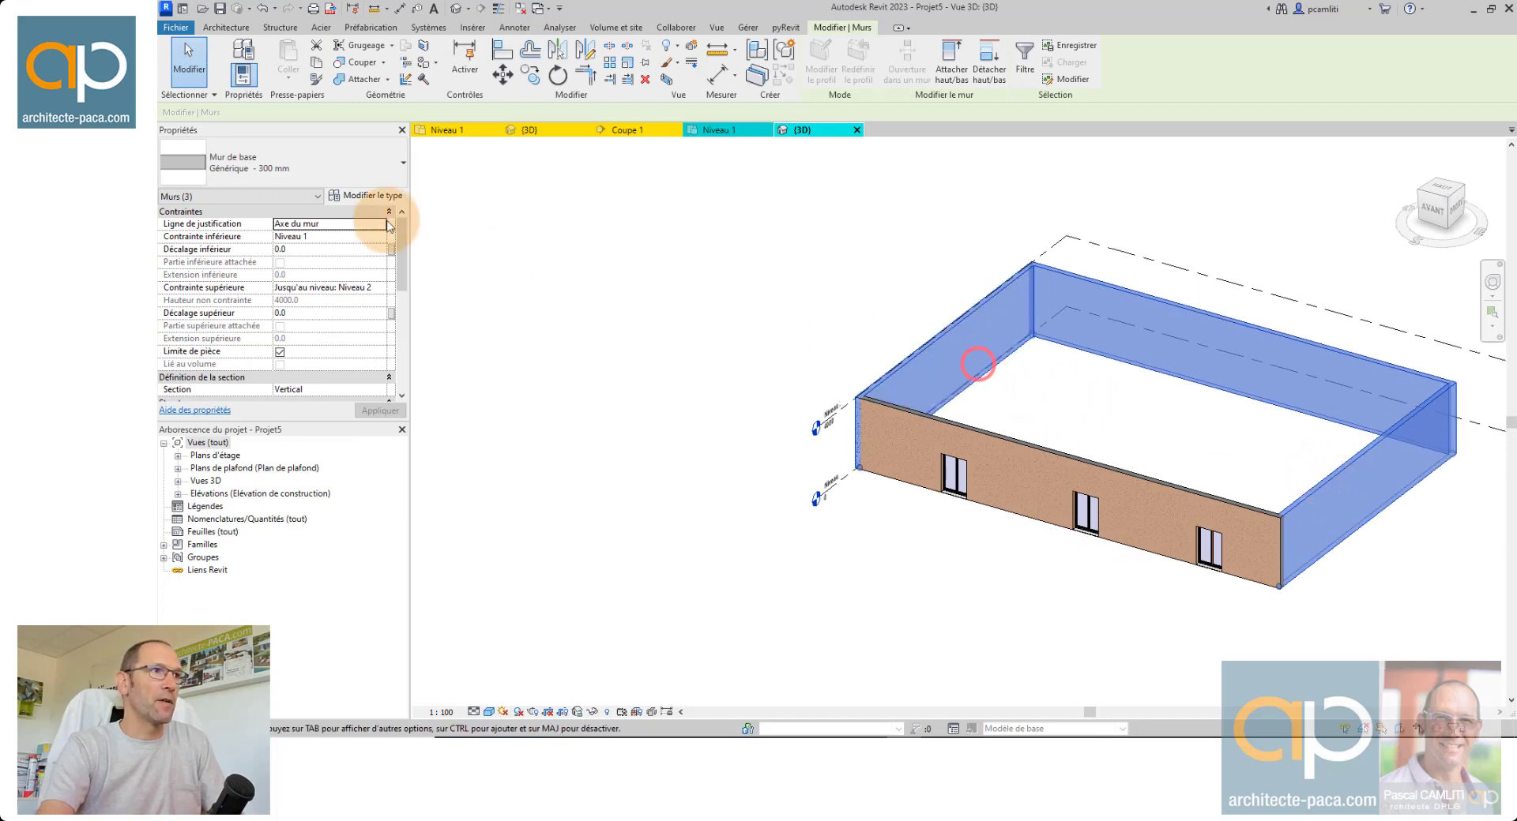
click(323, 166)
scroll(325, 256, up, 4)
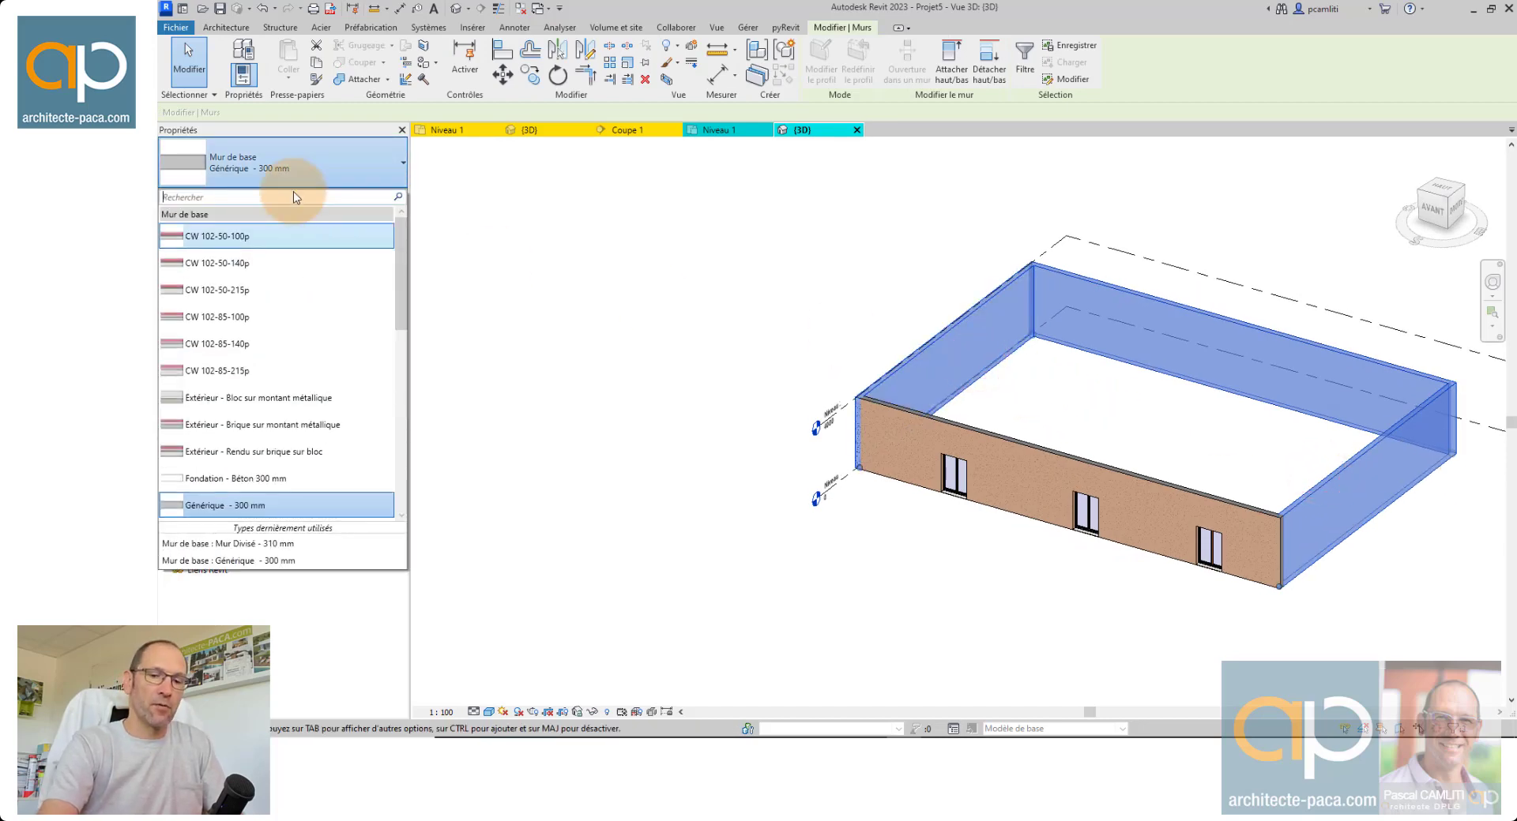
text(310)
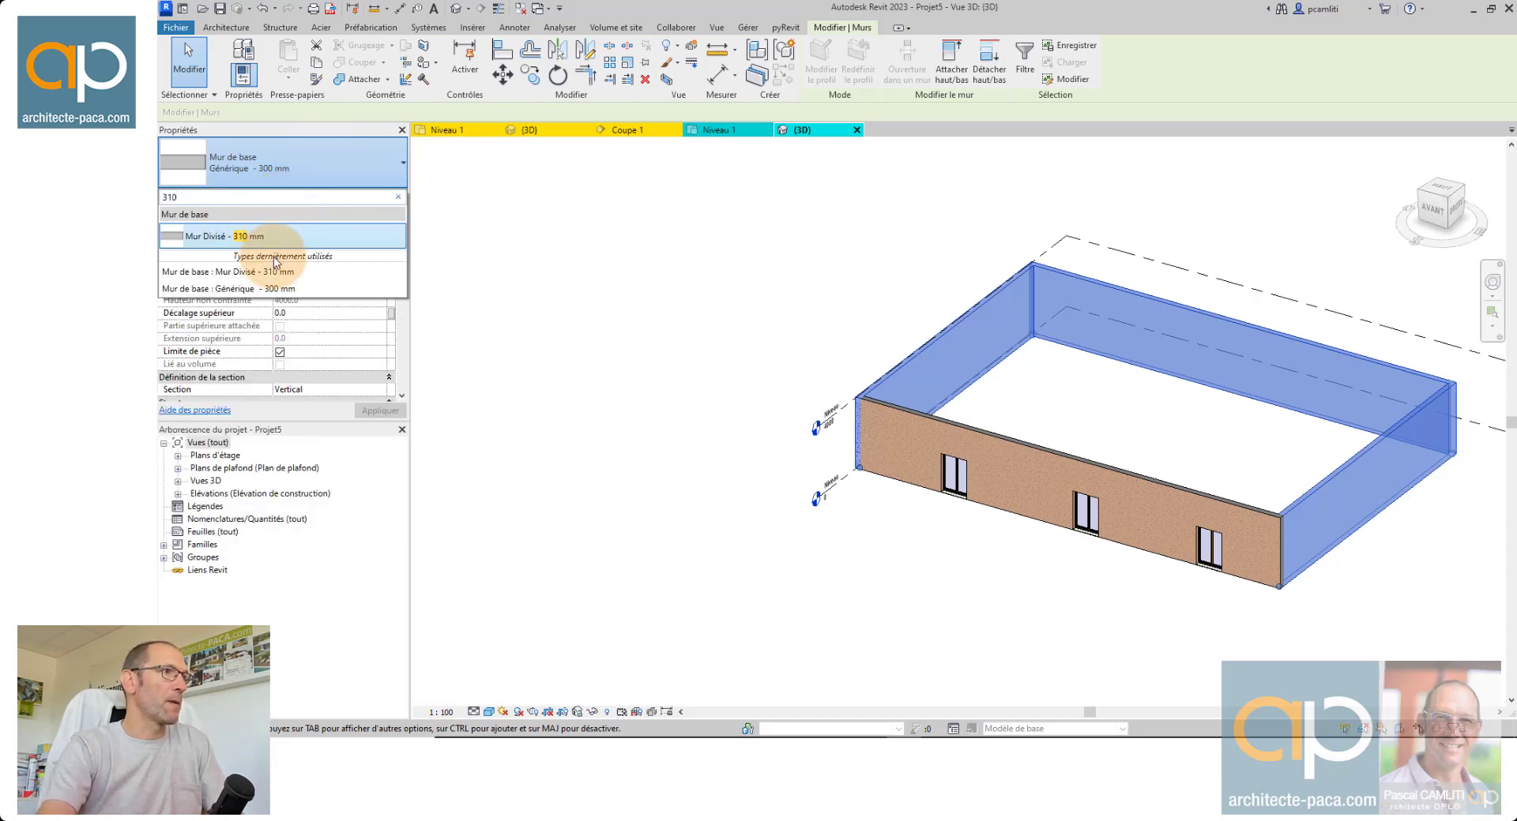
click(276, 240)
click(921, 566)
Select the wall containing the windows and open its type's layer structure for editing, with the section preview on the wall's lower end.
shift+middle_drag(921, 565, 1182, 544)
scroll(1097, 545, up, 4)
shift+middle_drag(1027, 544, 1102, 526)
middle_drag(1103, 525, 1032, 531)
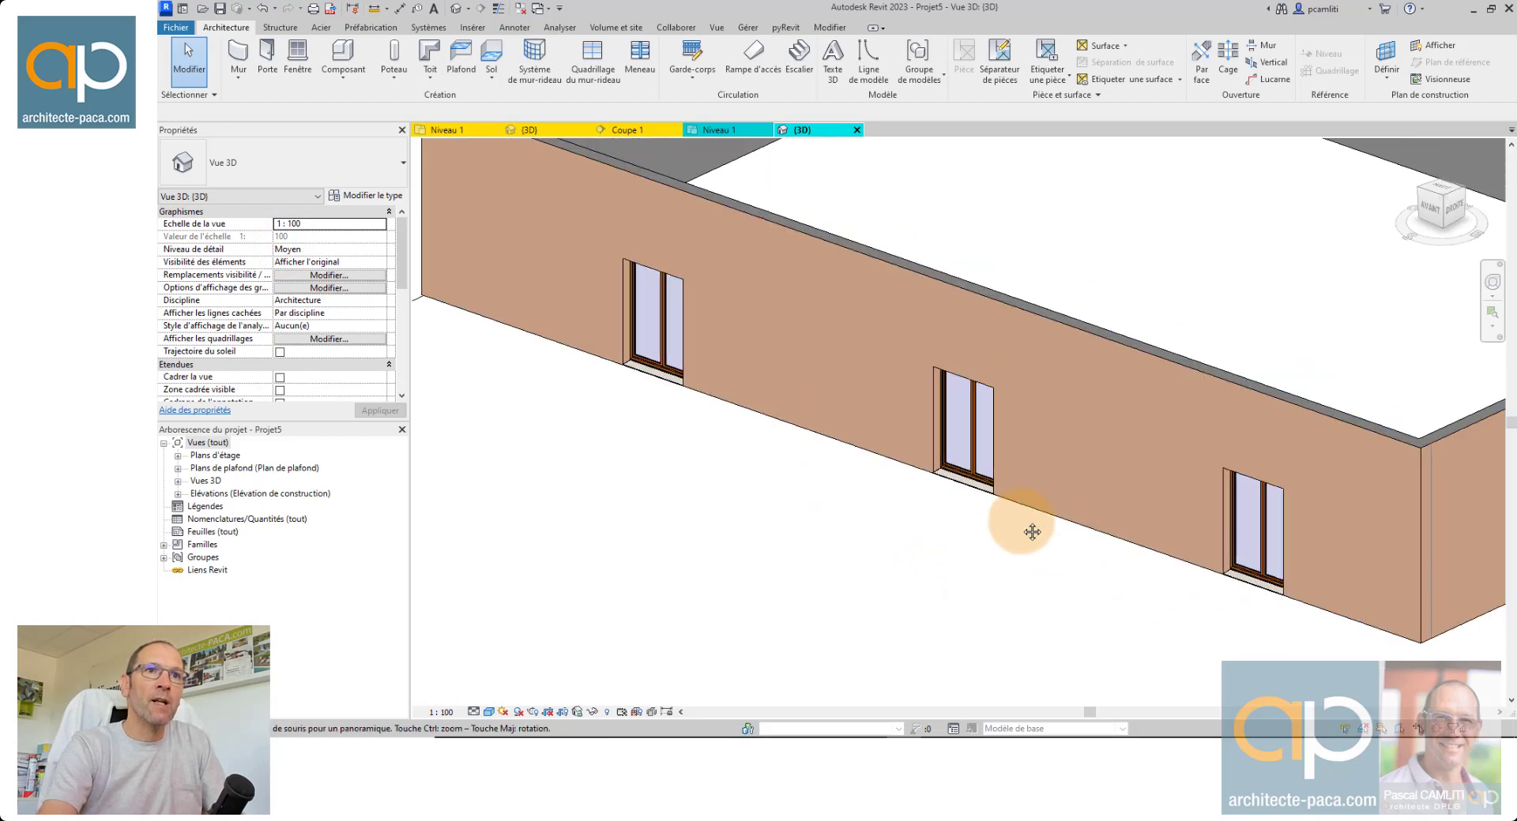
scroll(997, 504, up, 4)
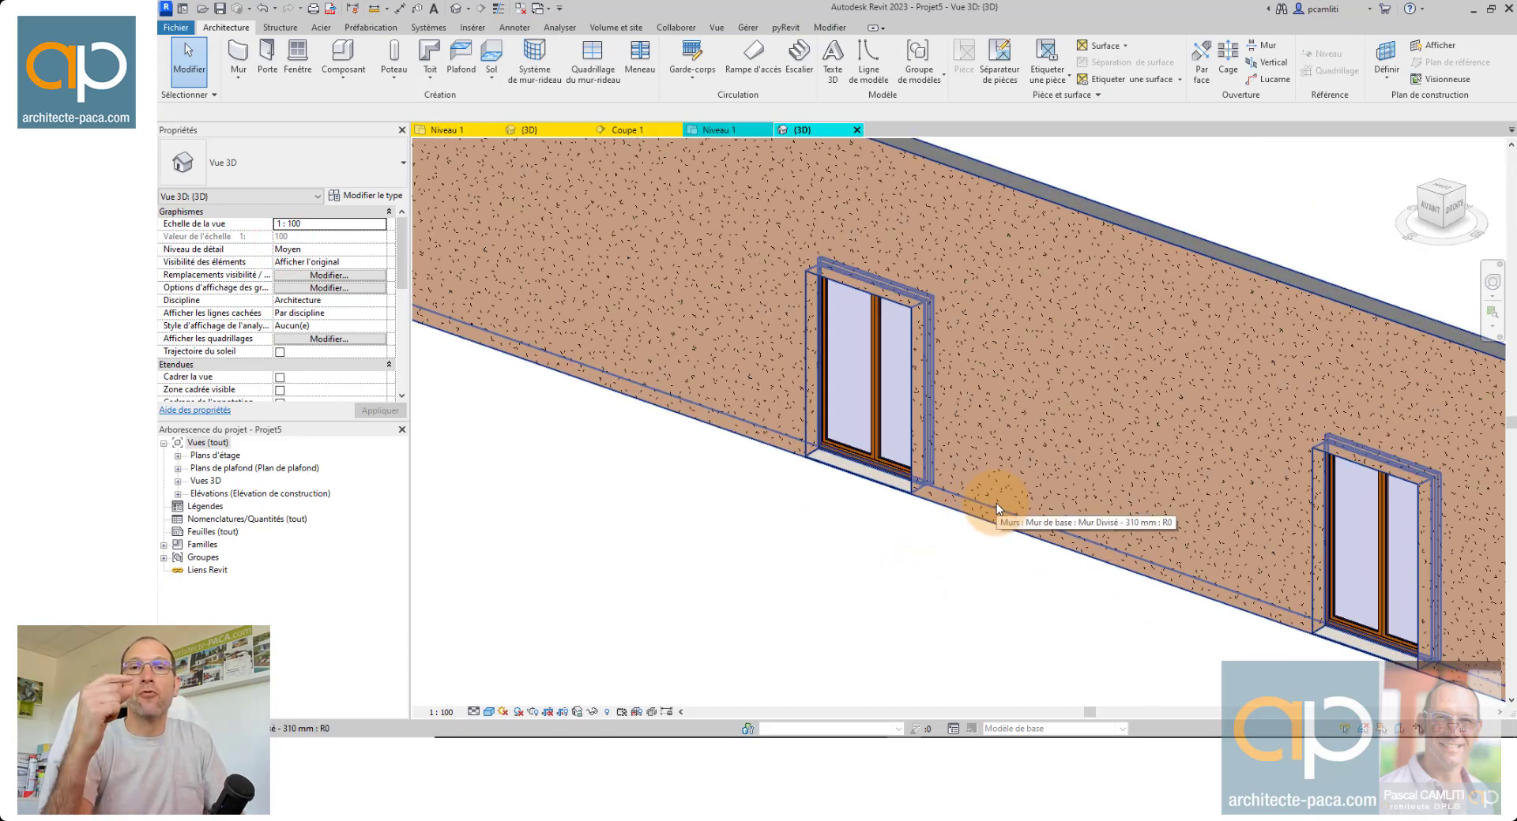
scroll(954, 442, up, 5)
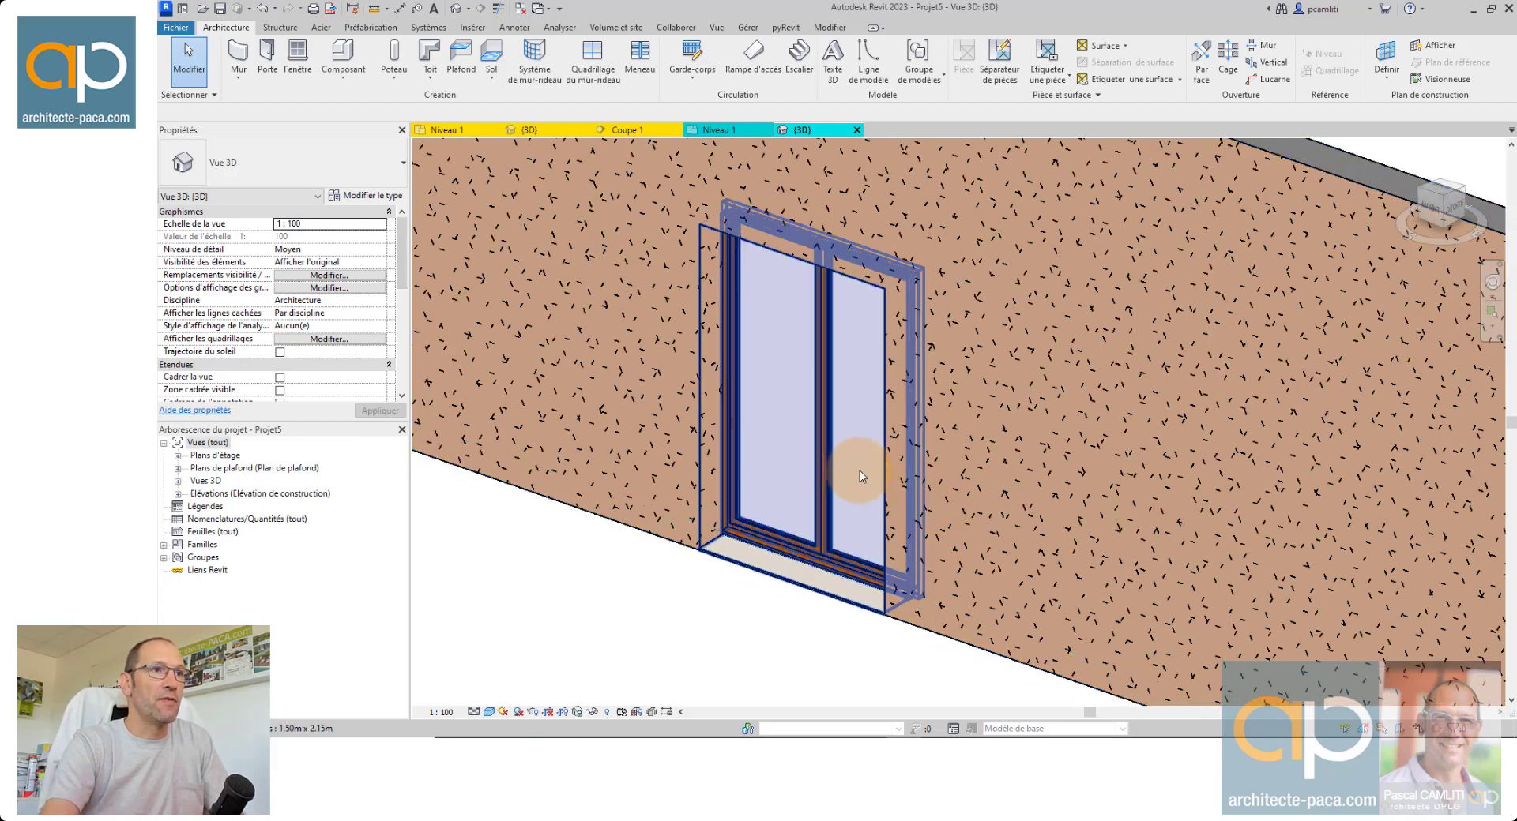
click(569, 267)
click(387, 199)
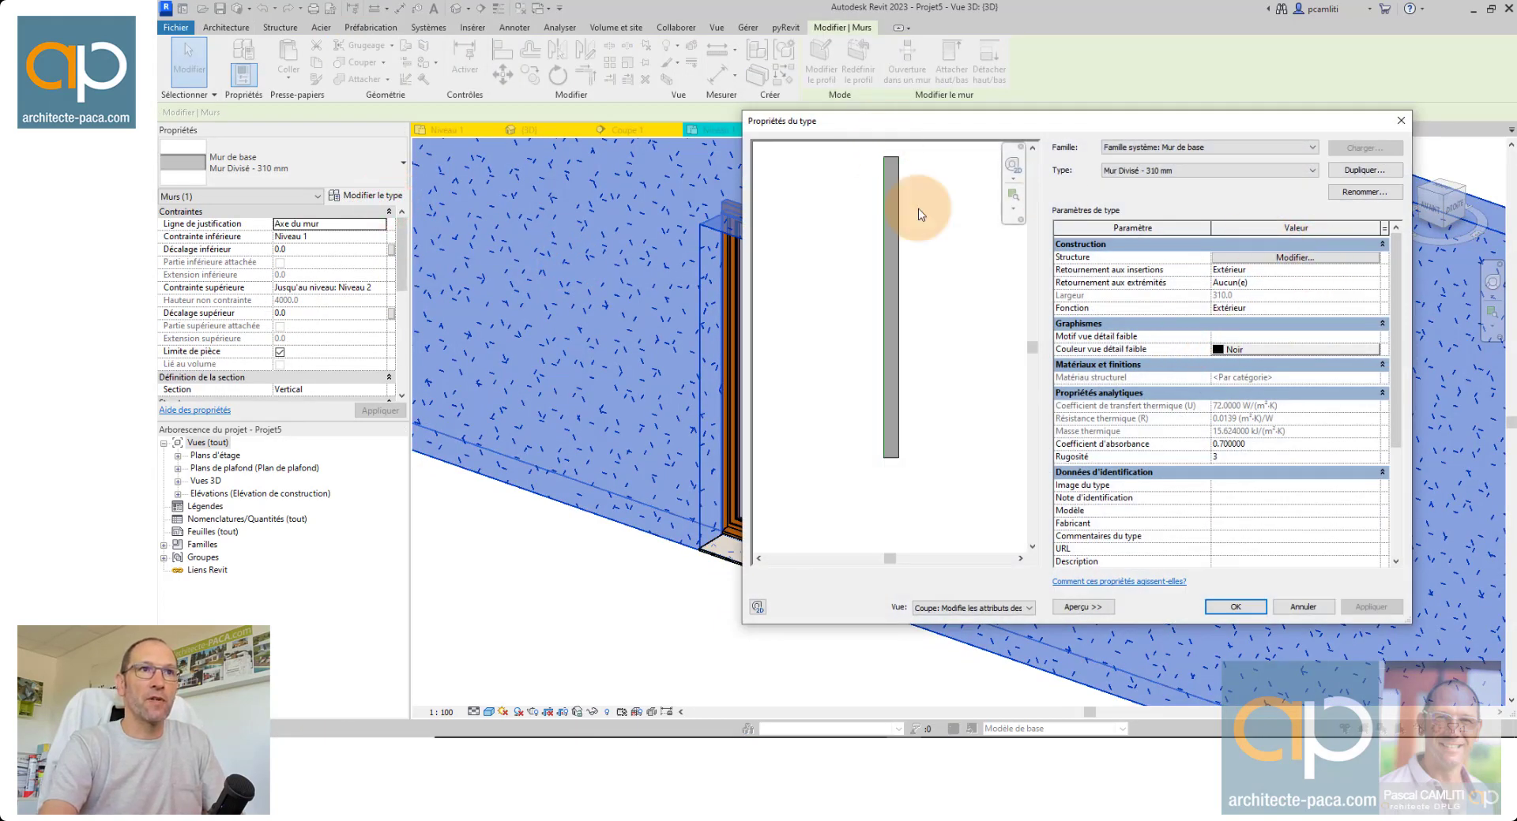
scroll(869, 474, up, 2)
scroll(862, 459, up, 3)
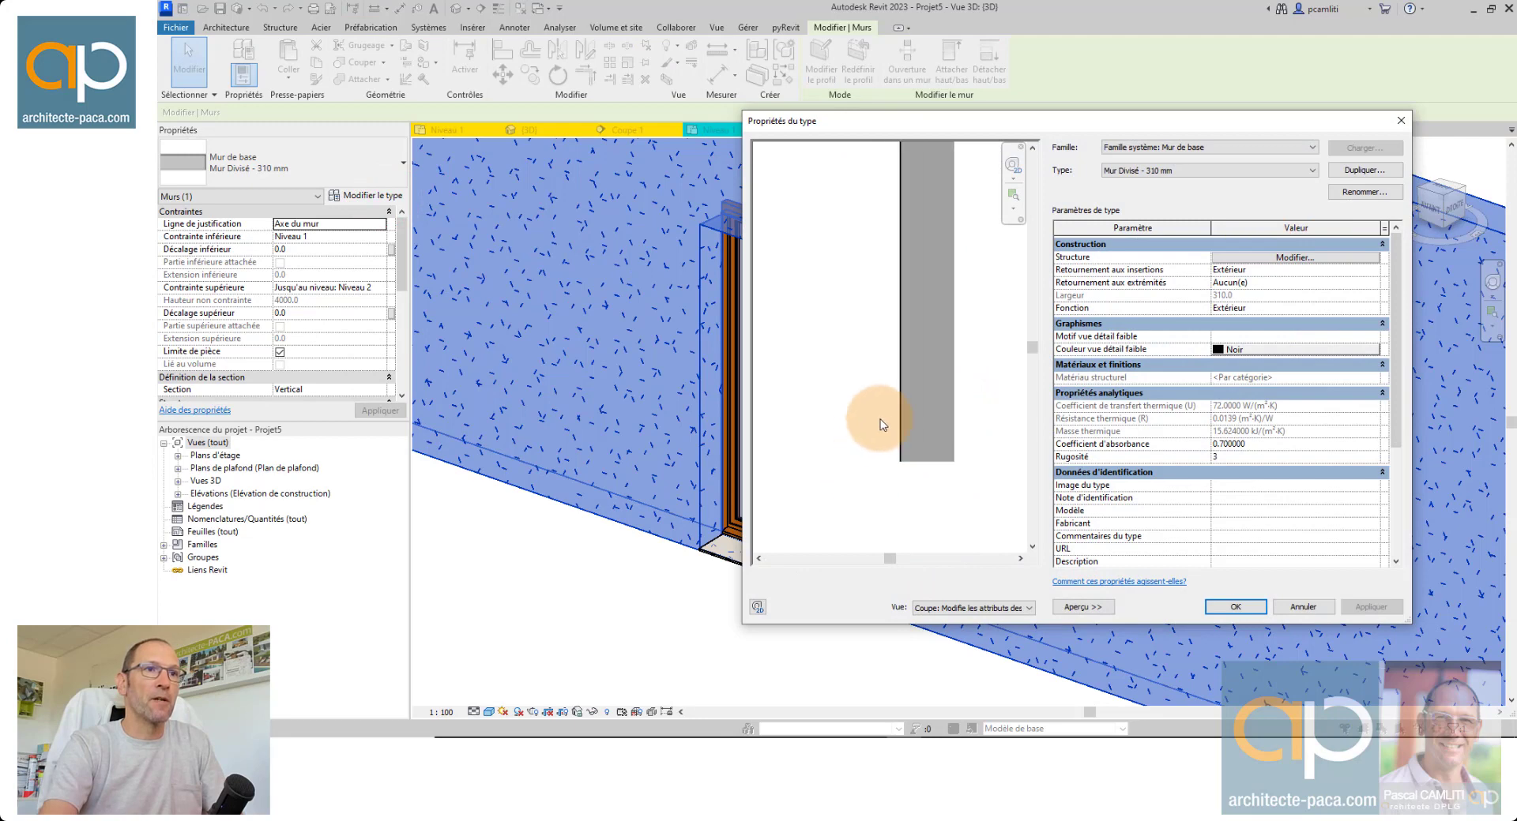
mouse_move(883, 362)
middle_down()
mouse_move(891, 467)
mouse_move(873, 387)
middle_up()
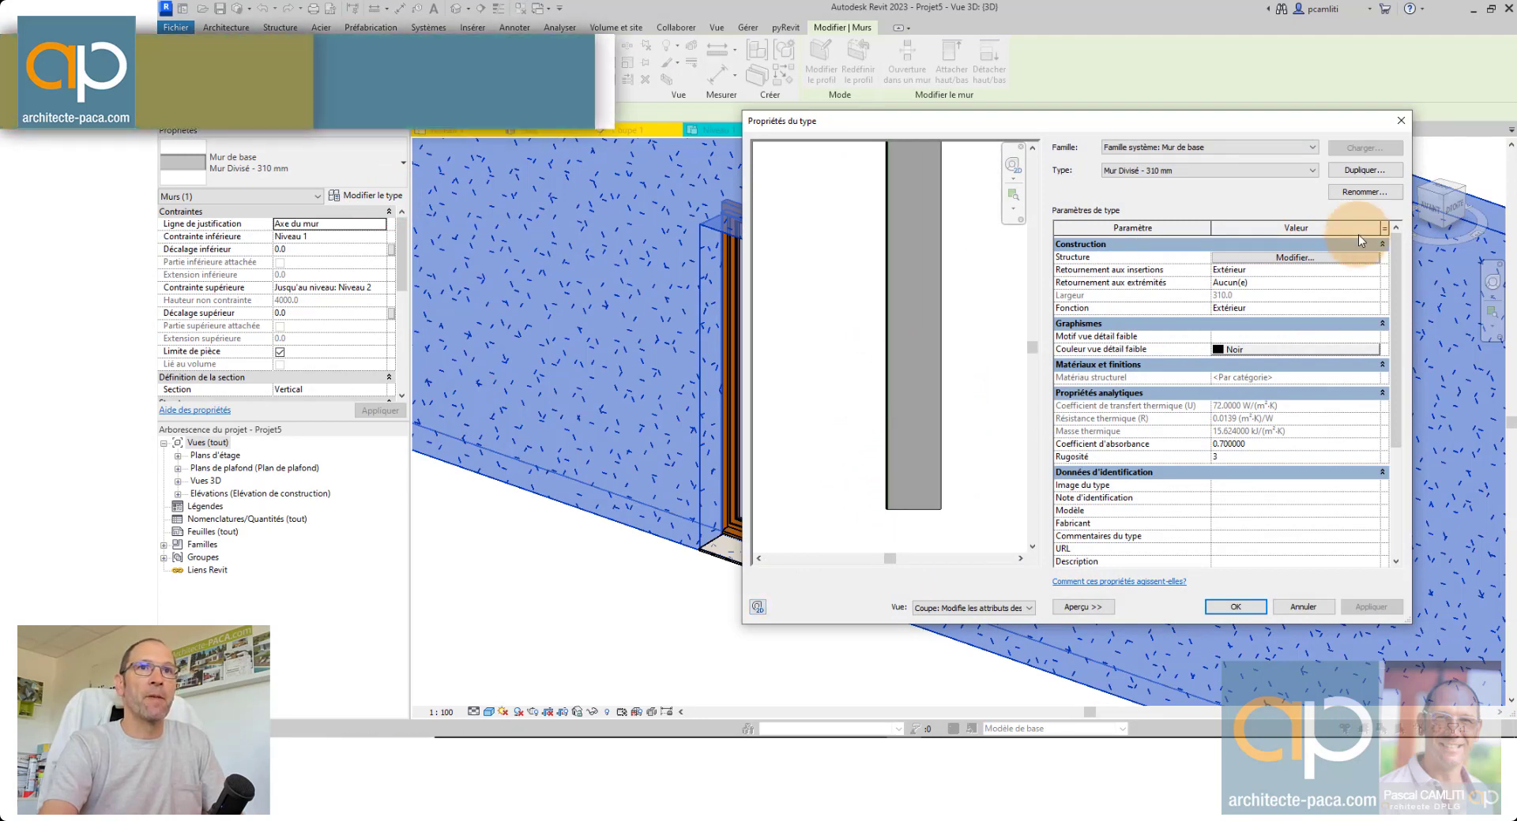
click(1295, 258)
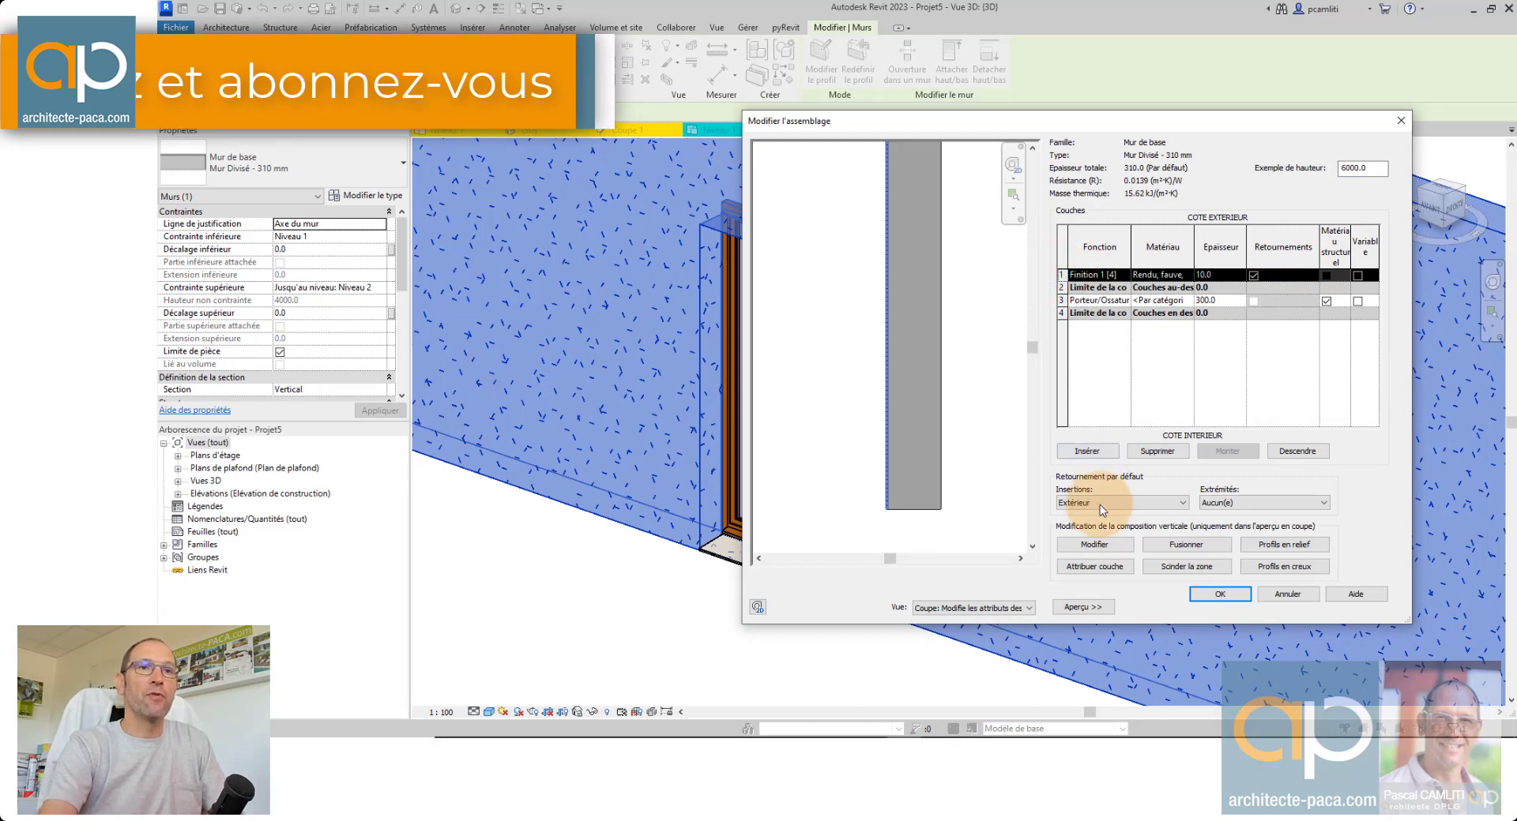
Split the exterior finish layer horizontally about 865 mm above the wall's base in the section preview.
click(1099, 542)
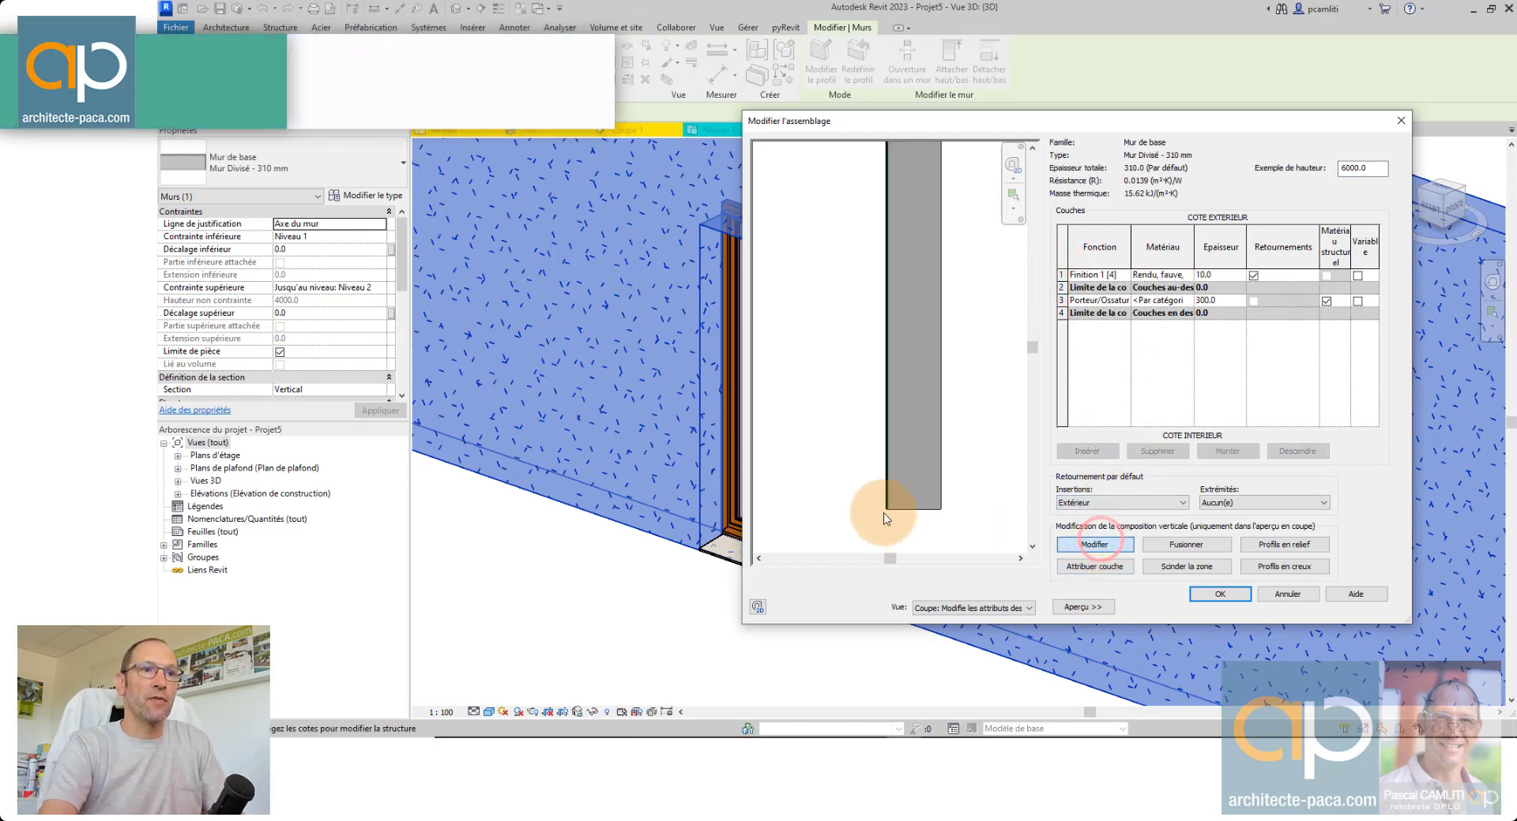
click(1179, 565)
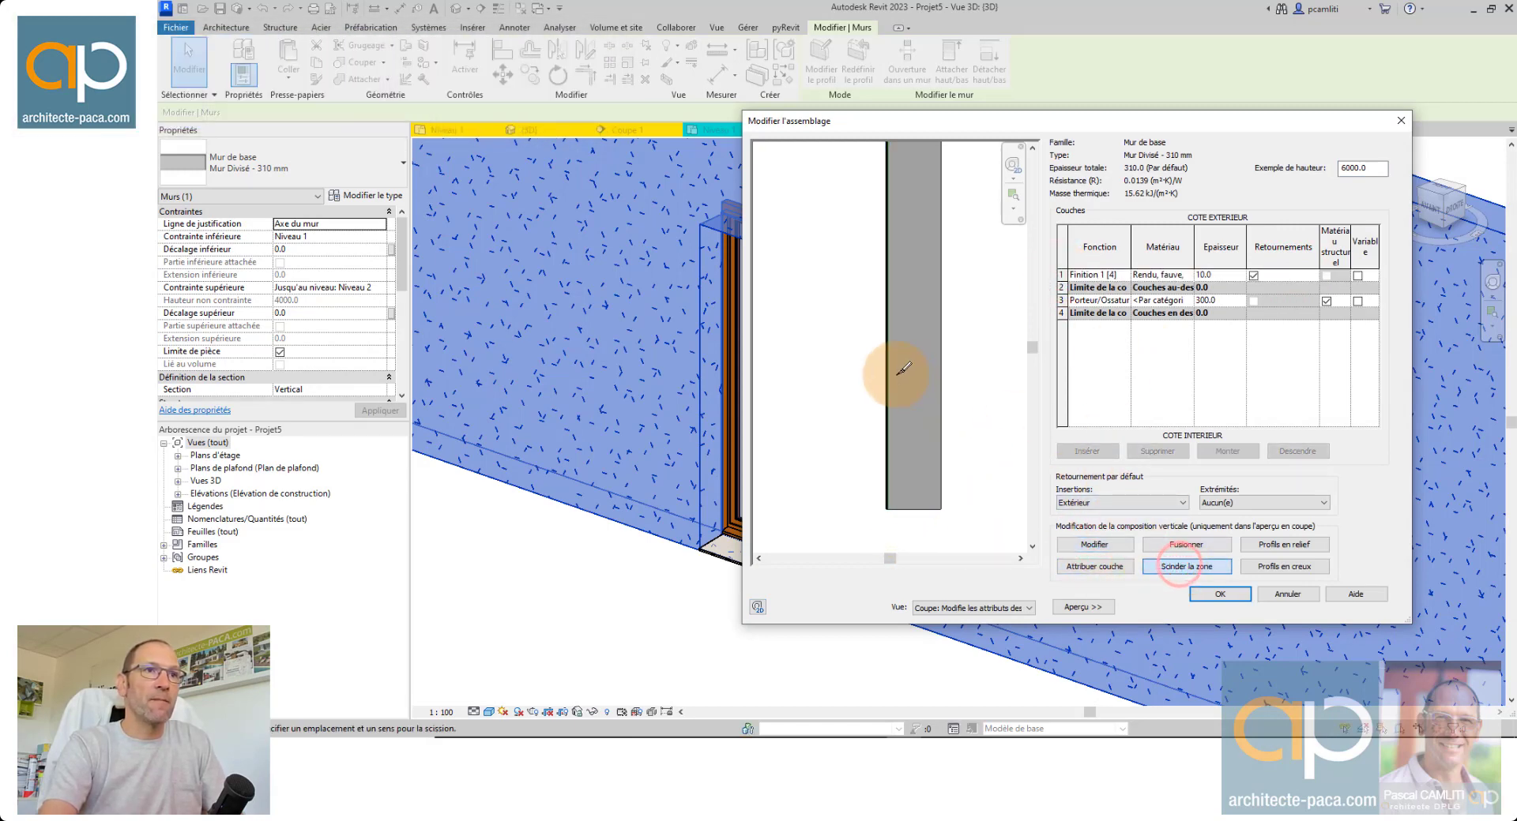
scroll(888, 359, up, 4)
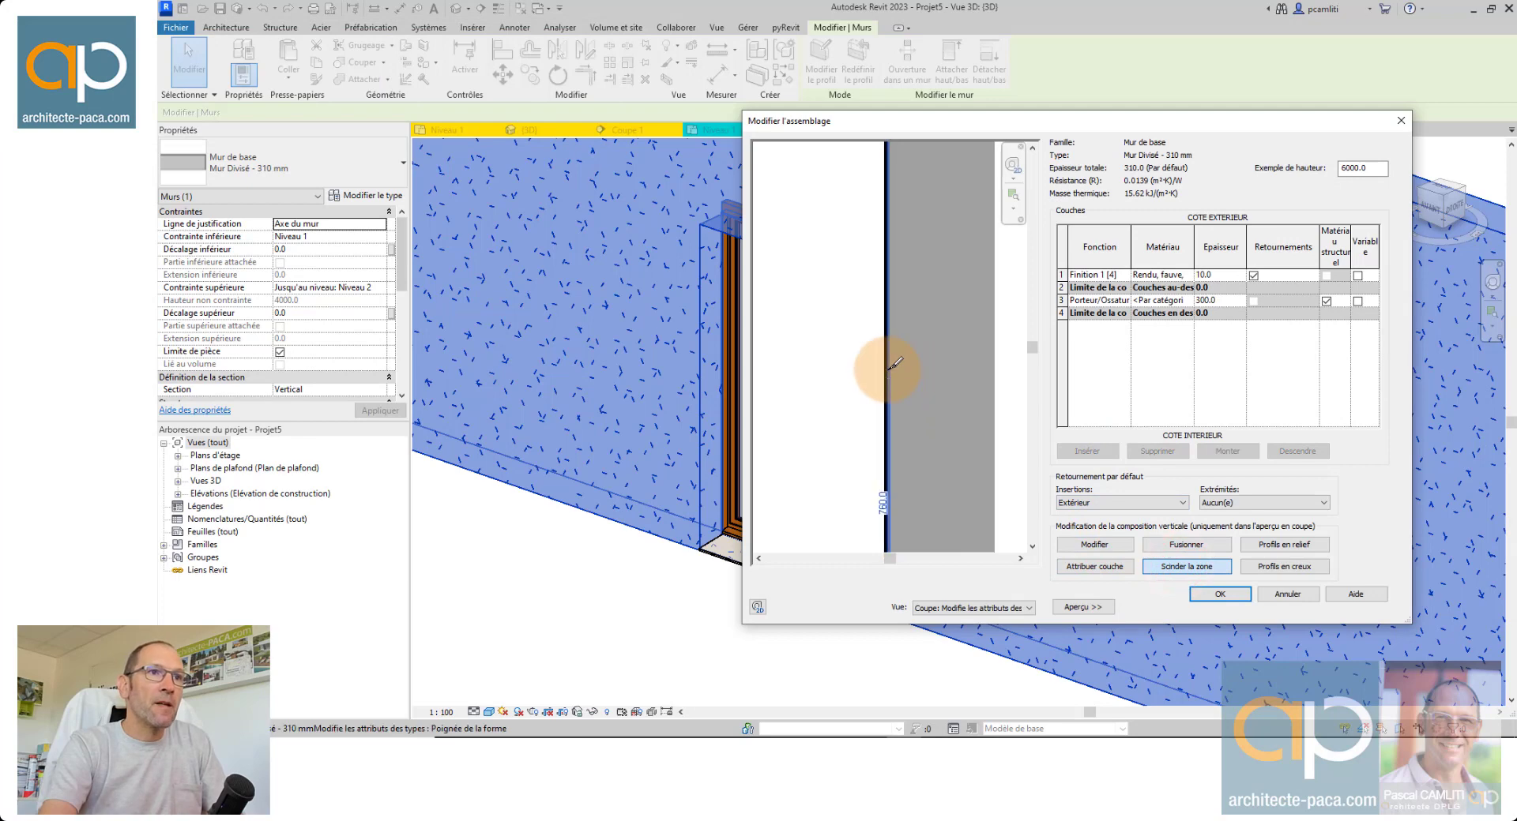
click(883, 278)
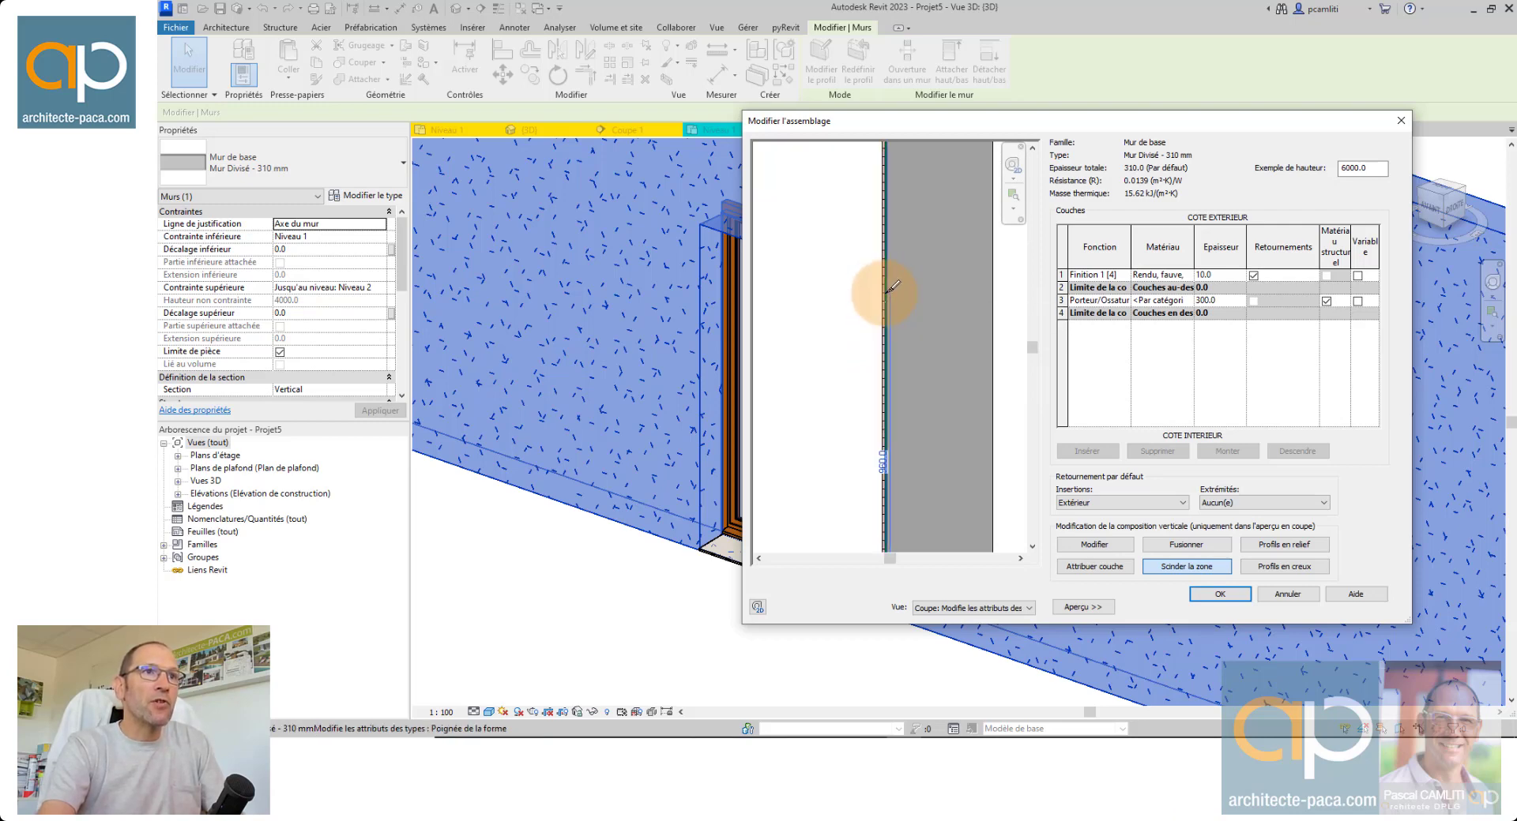
click(1161, 568)
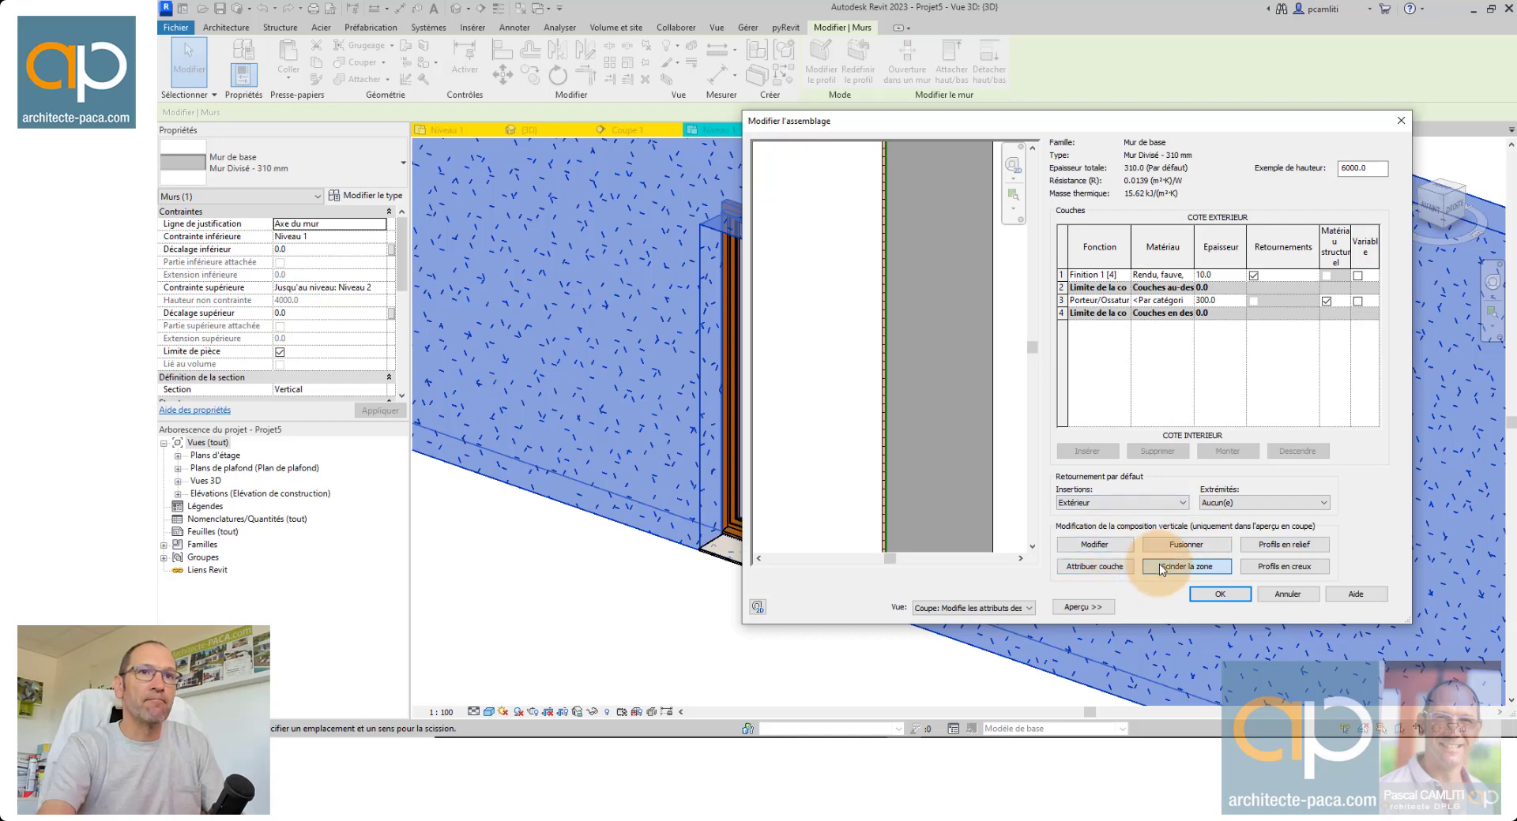
click(886, 326)
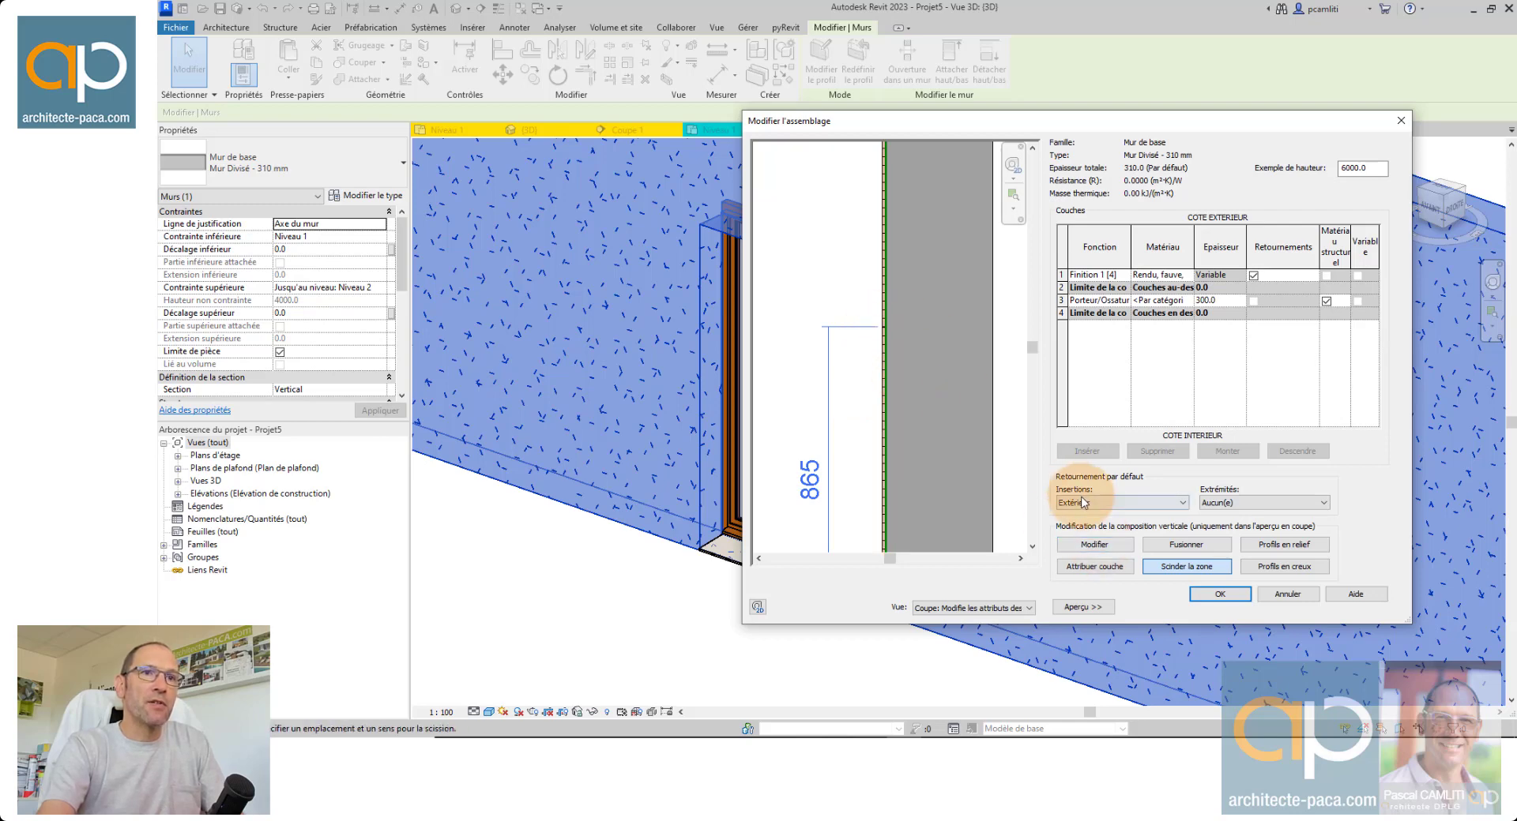
Set the height of the exterior finish layer's split to 1000 mm above the wall's base.
click(1099, 546)
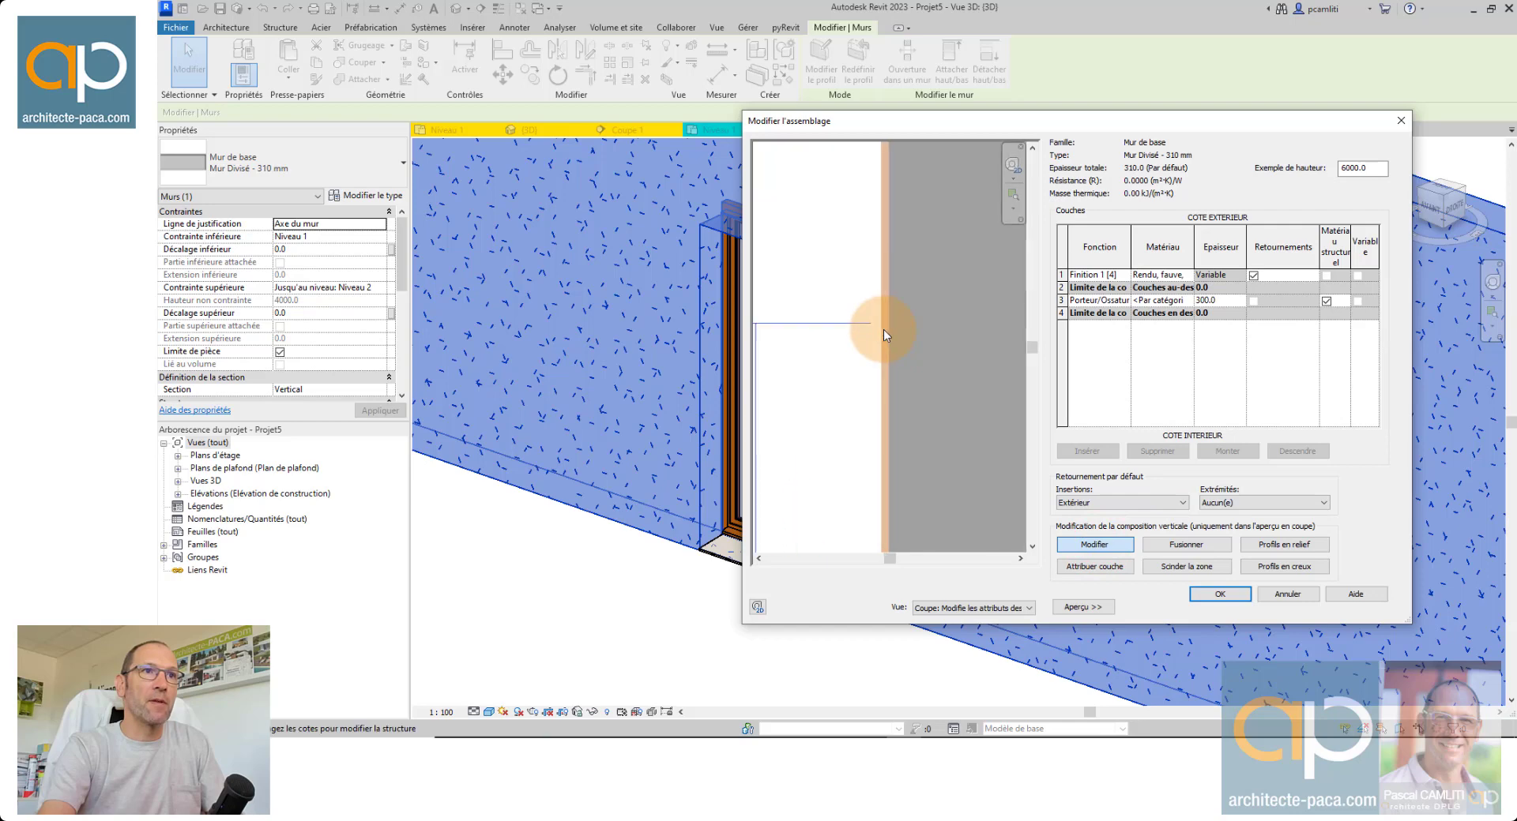
click(886, 325)
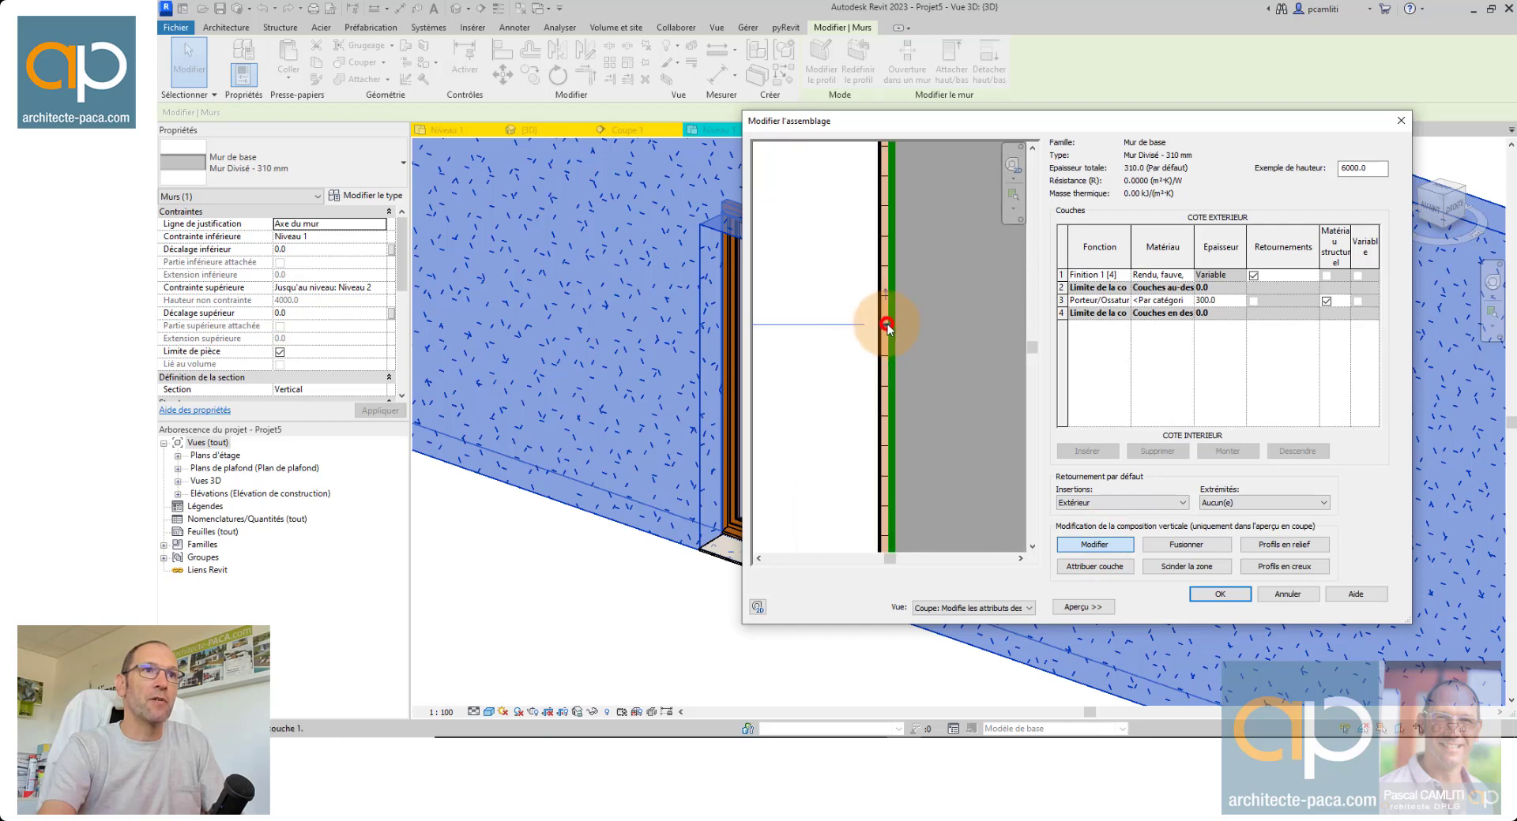
scroll(885, 324, down, 3)
click(851, 405)
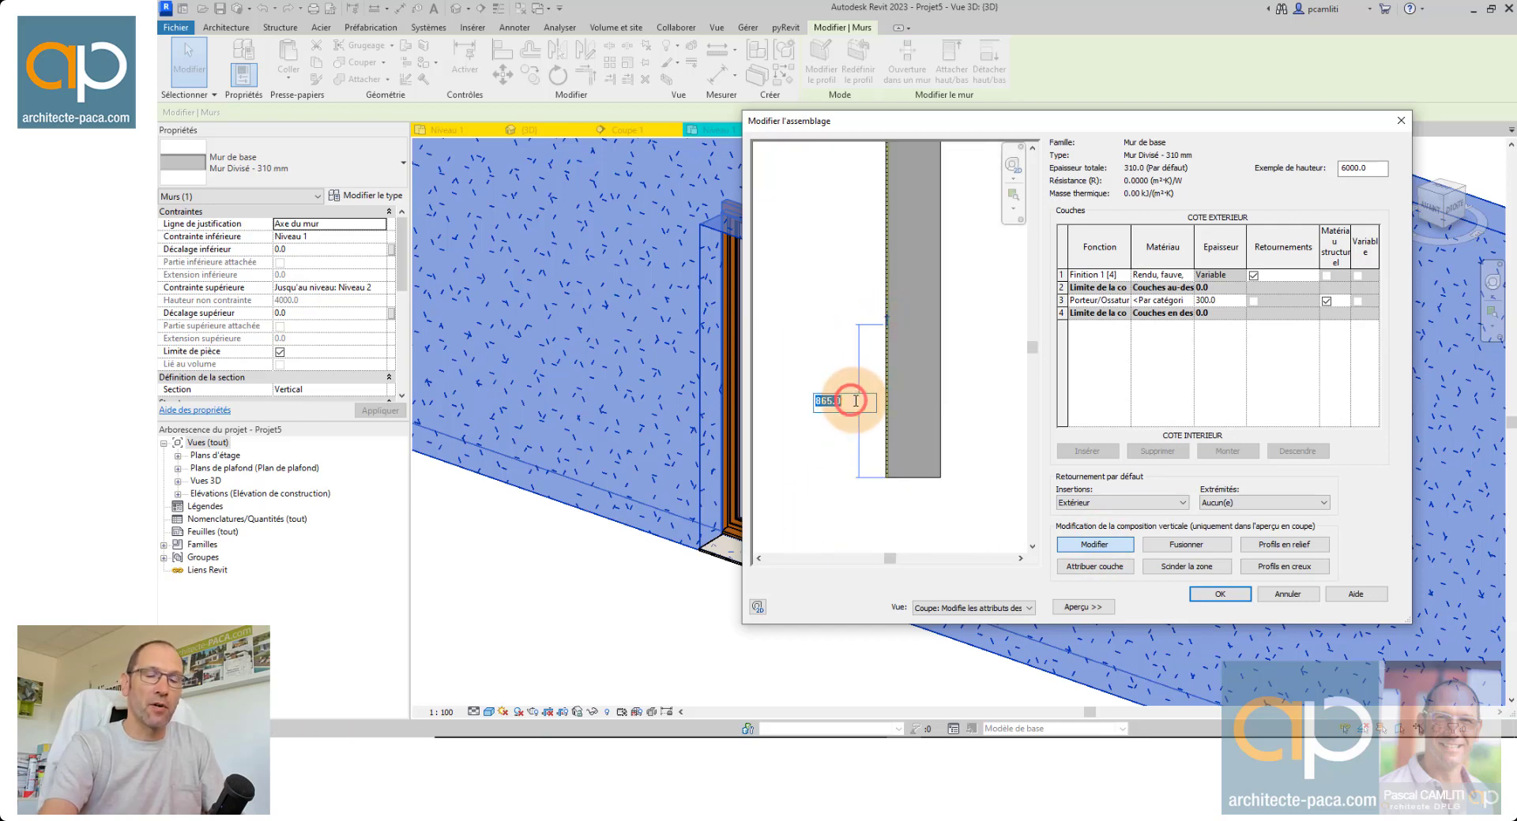
text(1000)
key(Return)
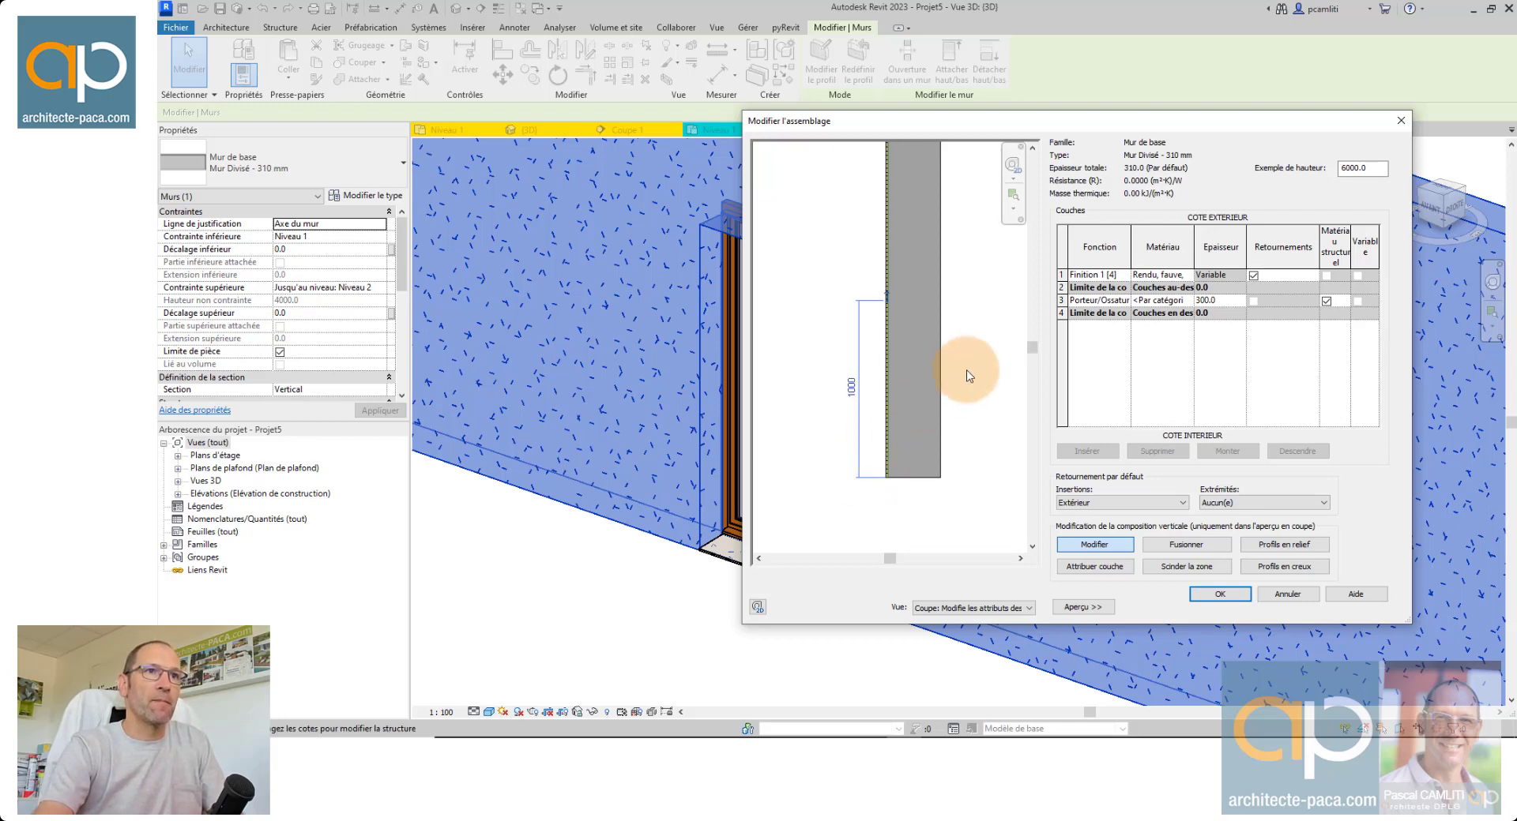
Split the exterior finish layer again just above the 1000 mm split and set the band between the two splits to 100 mm.
scroll(868, 289, up, 5)
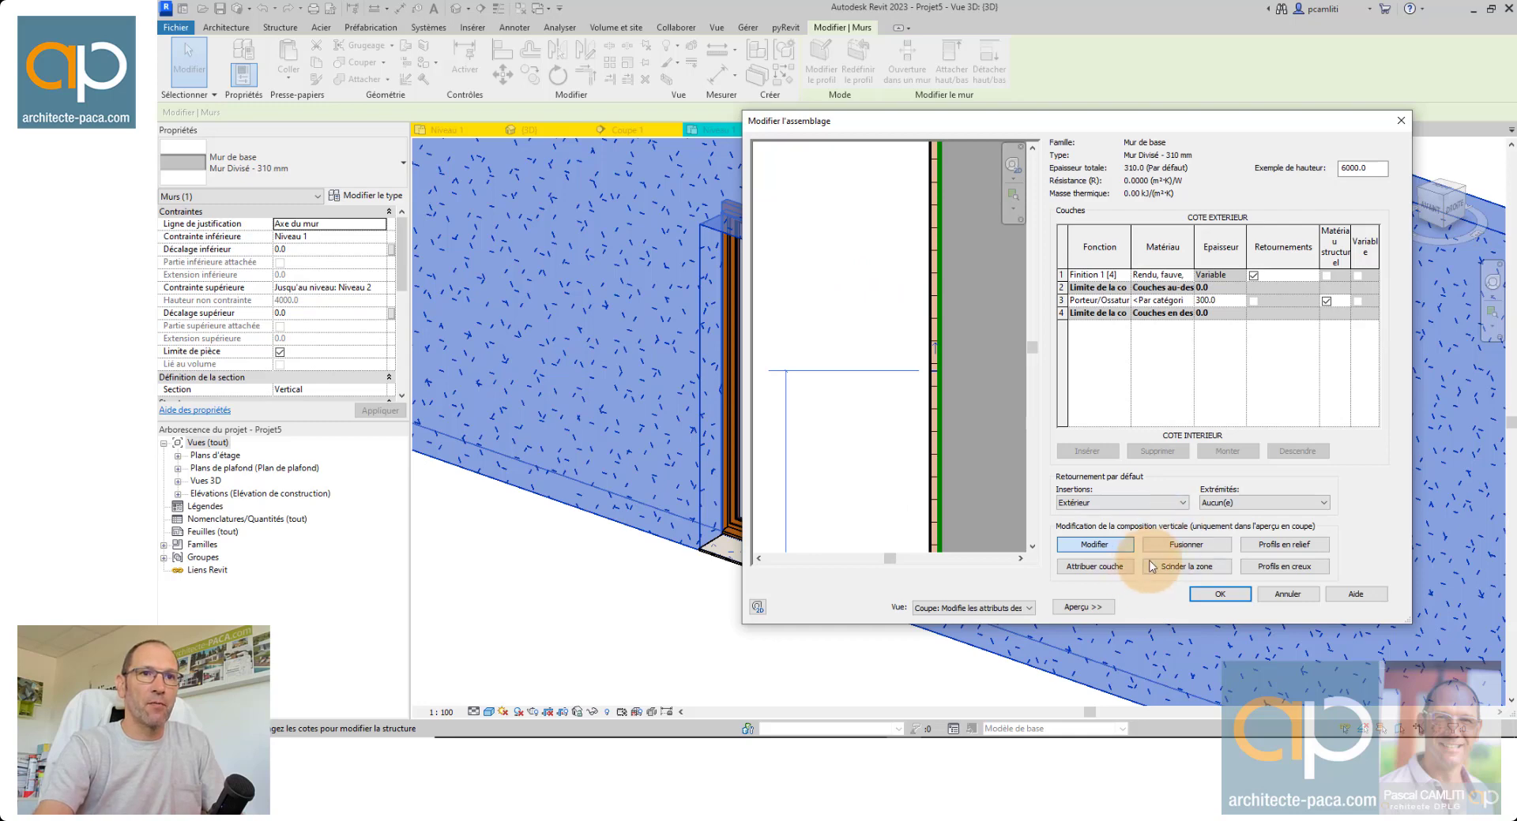
click(1192, 569)
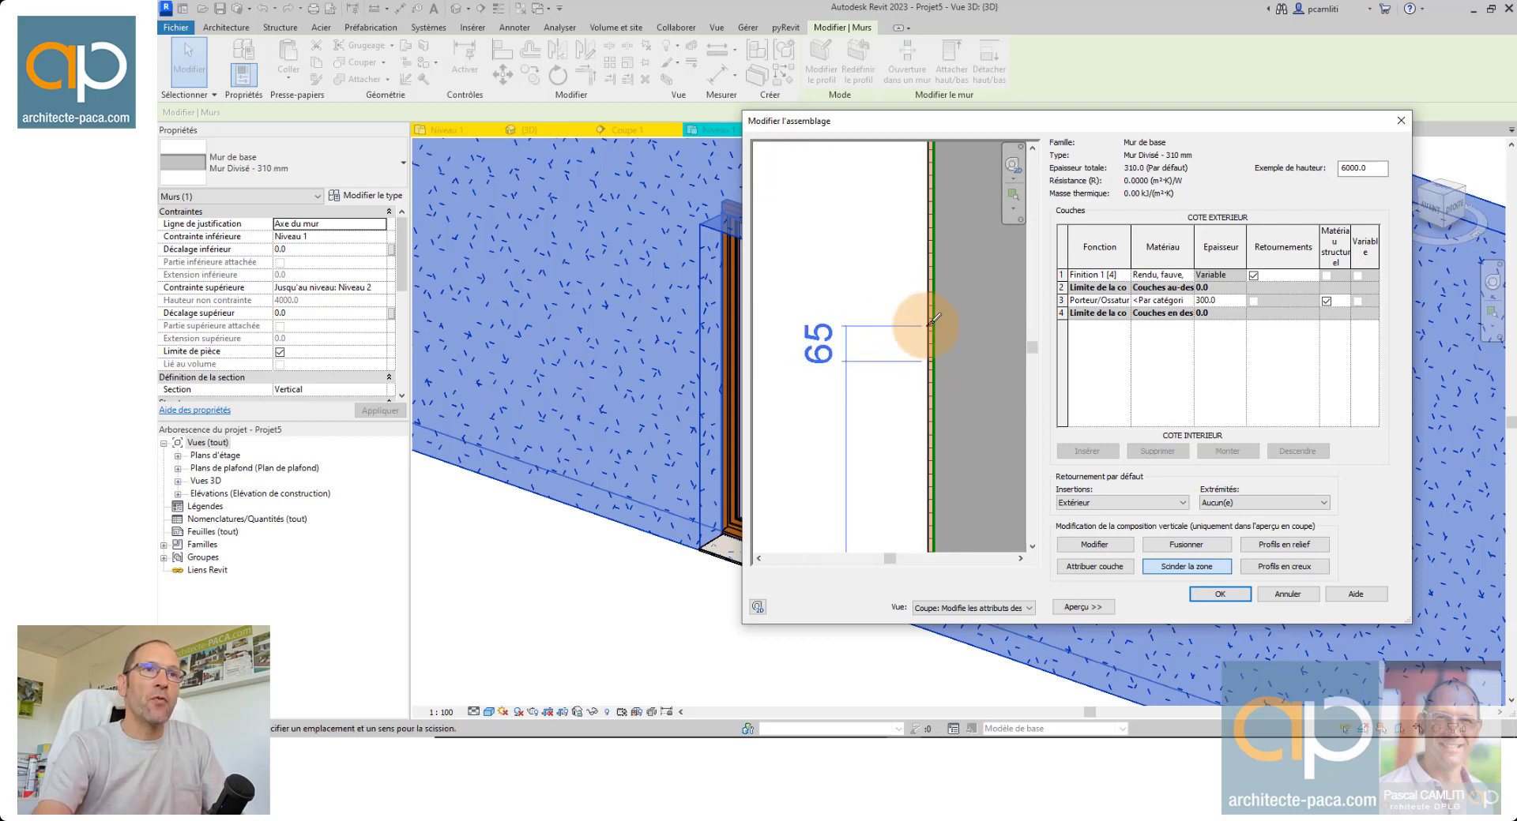
click(1118, 546)
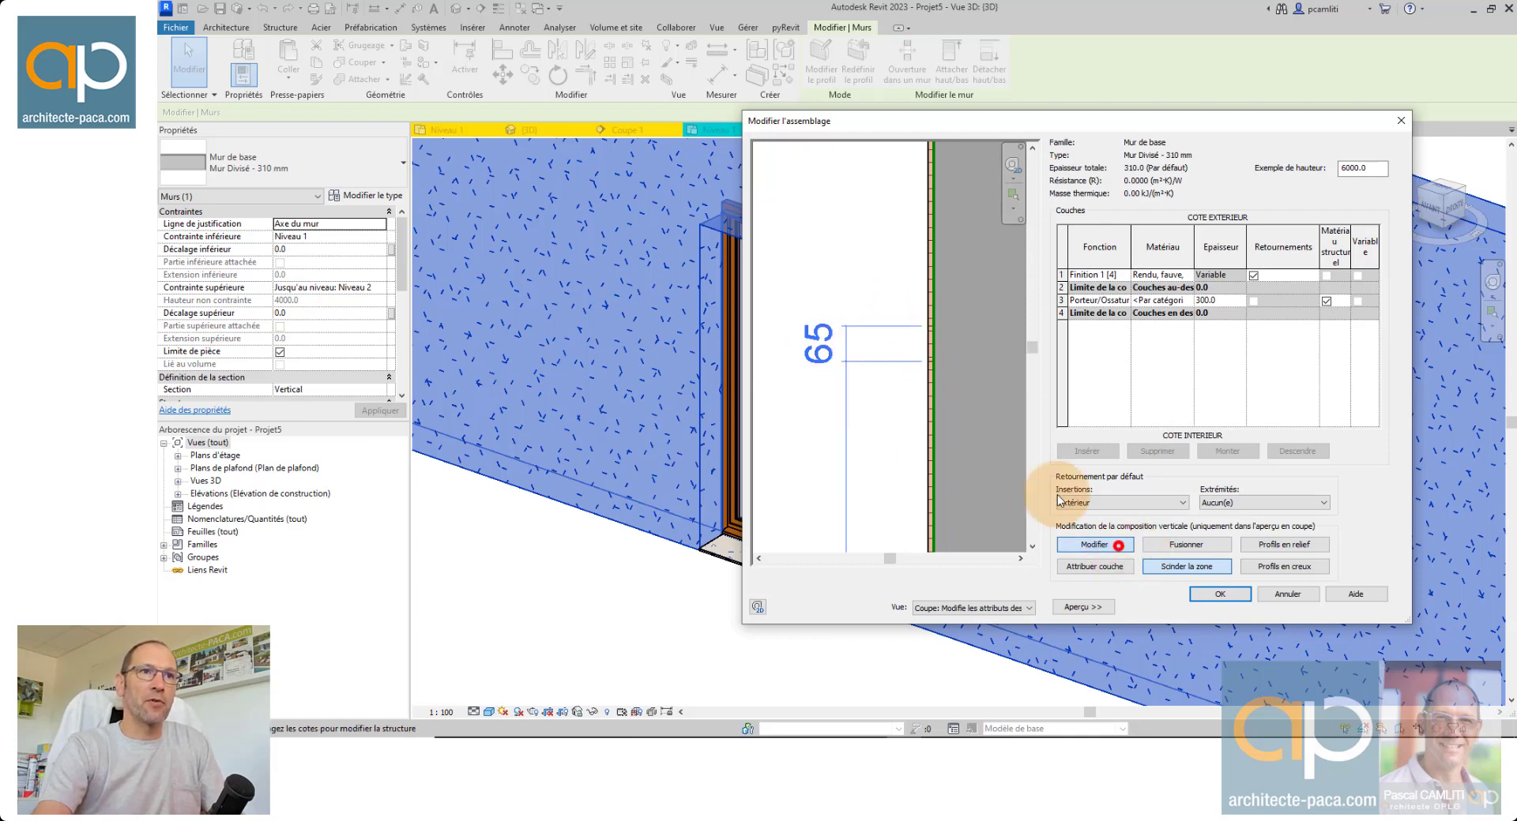
click(932, 327)
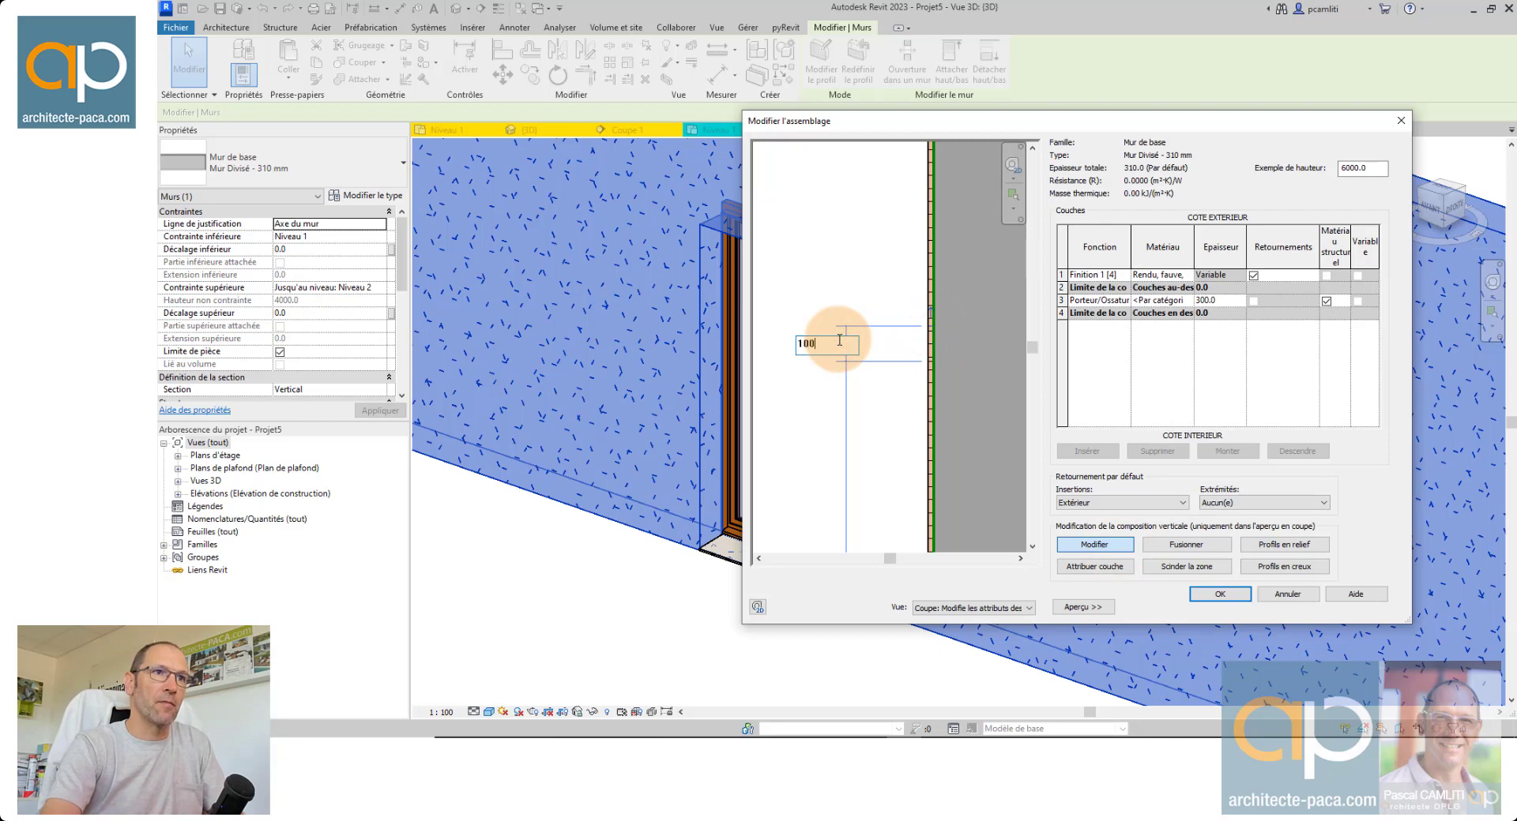
key(Return)
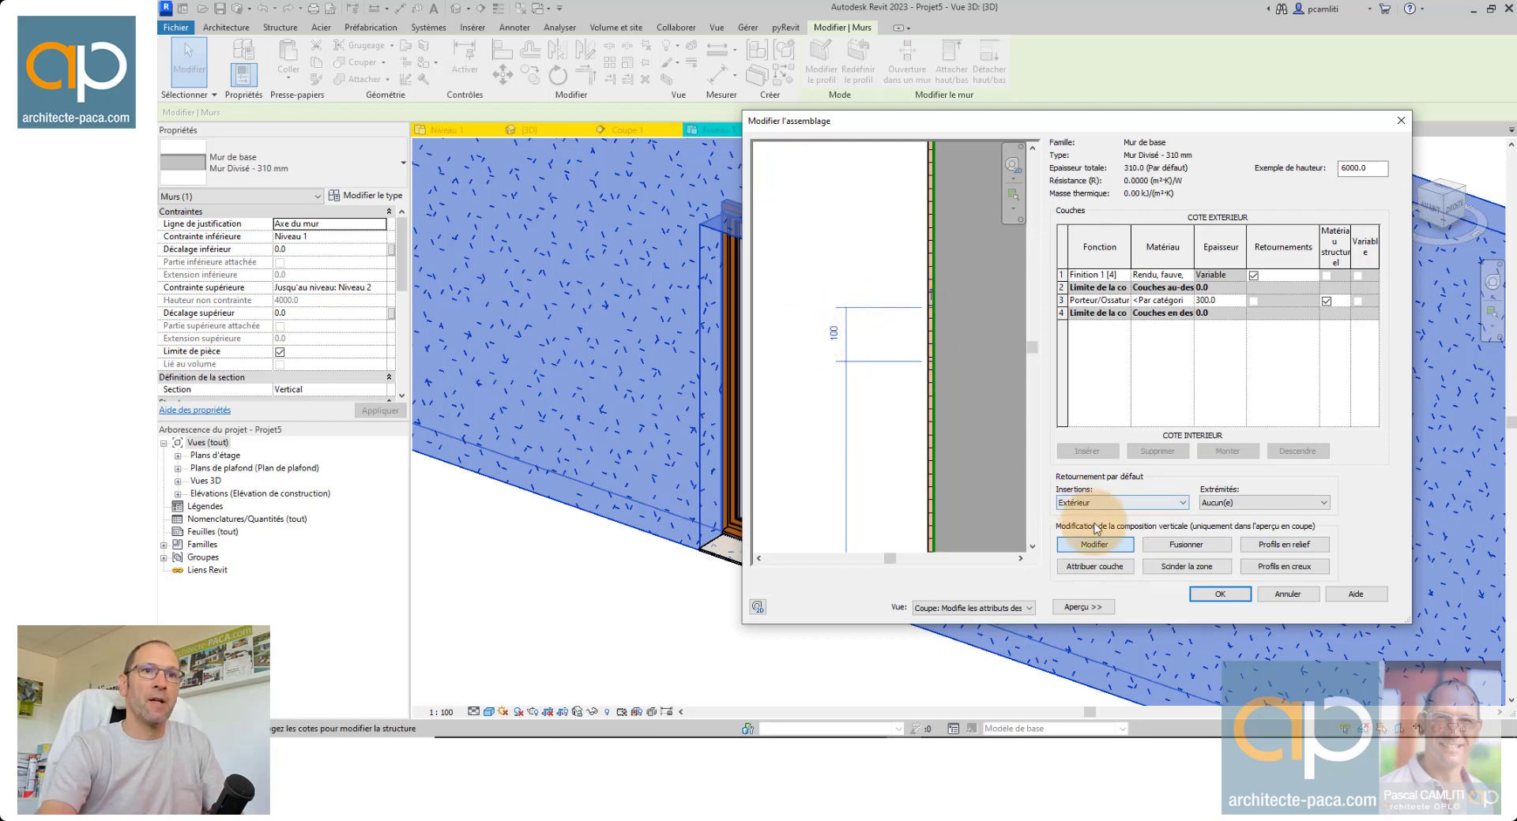
Insert a new layer above the existing exterior finish layer and set its function to Finition 1 [4].
click(1063, 275)
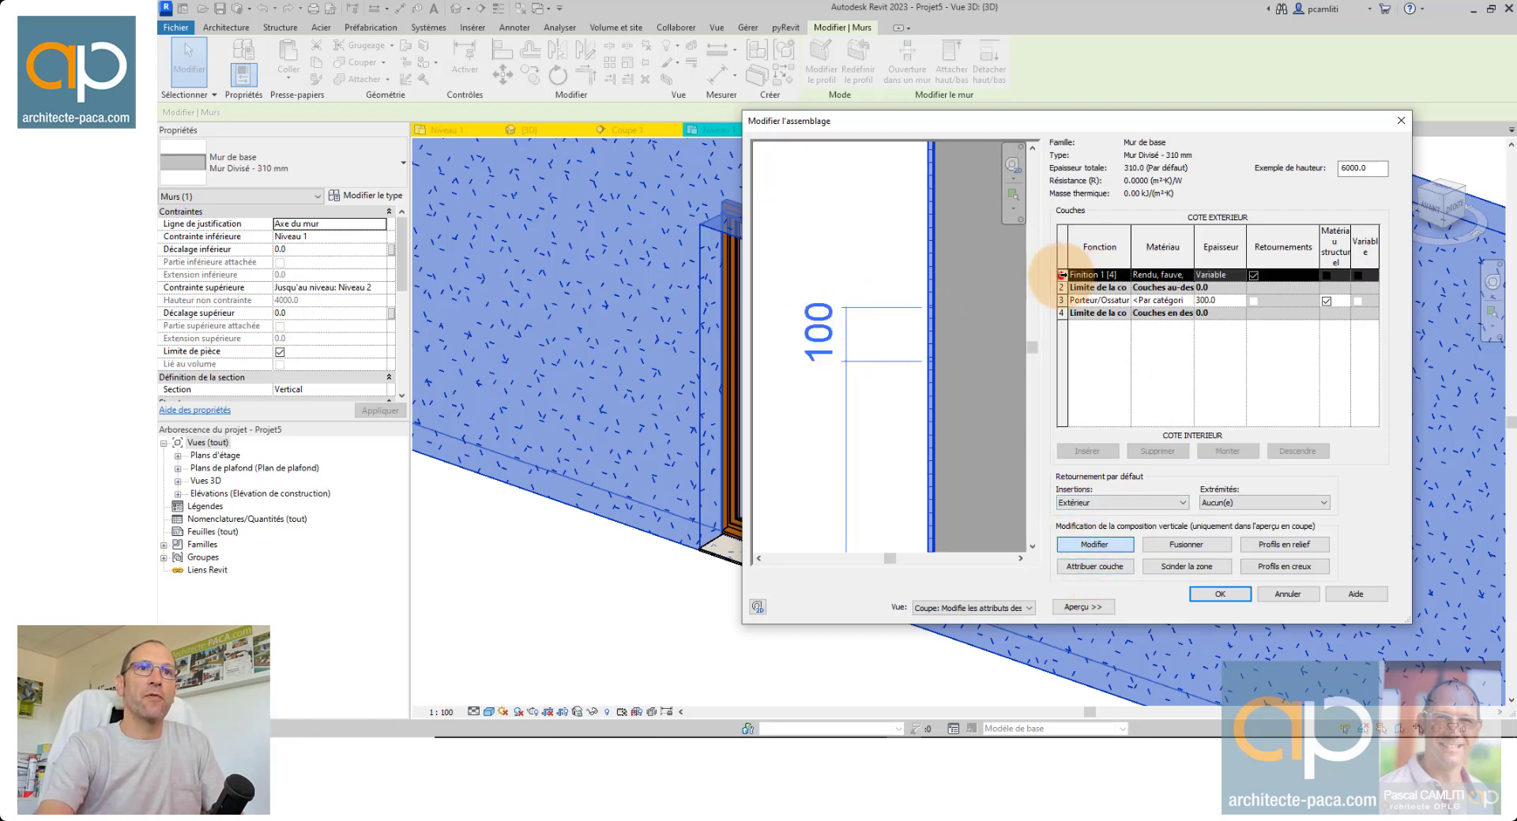
click(1087, 451)
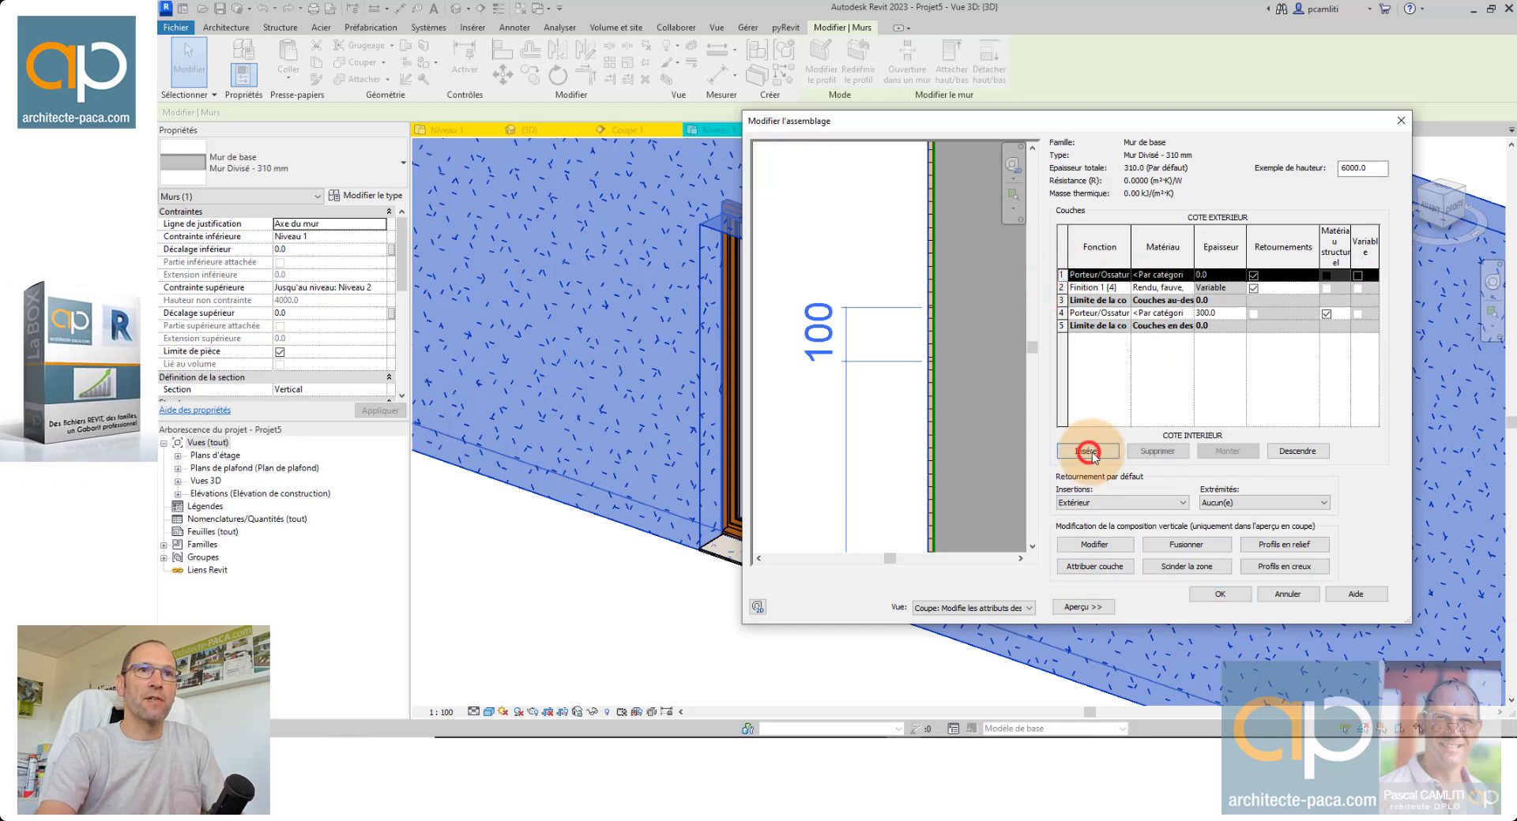
click(1123, 275)
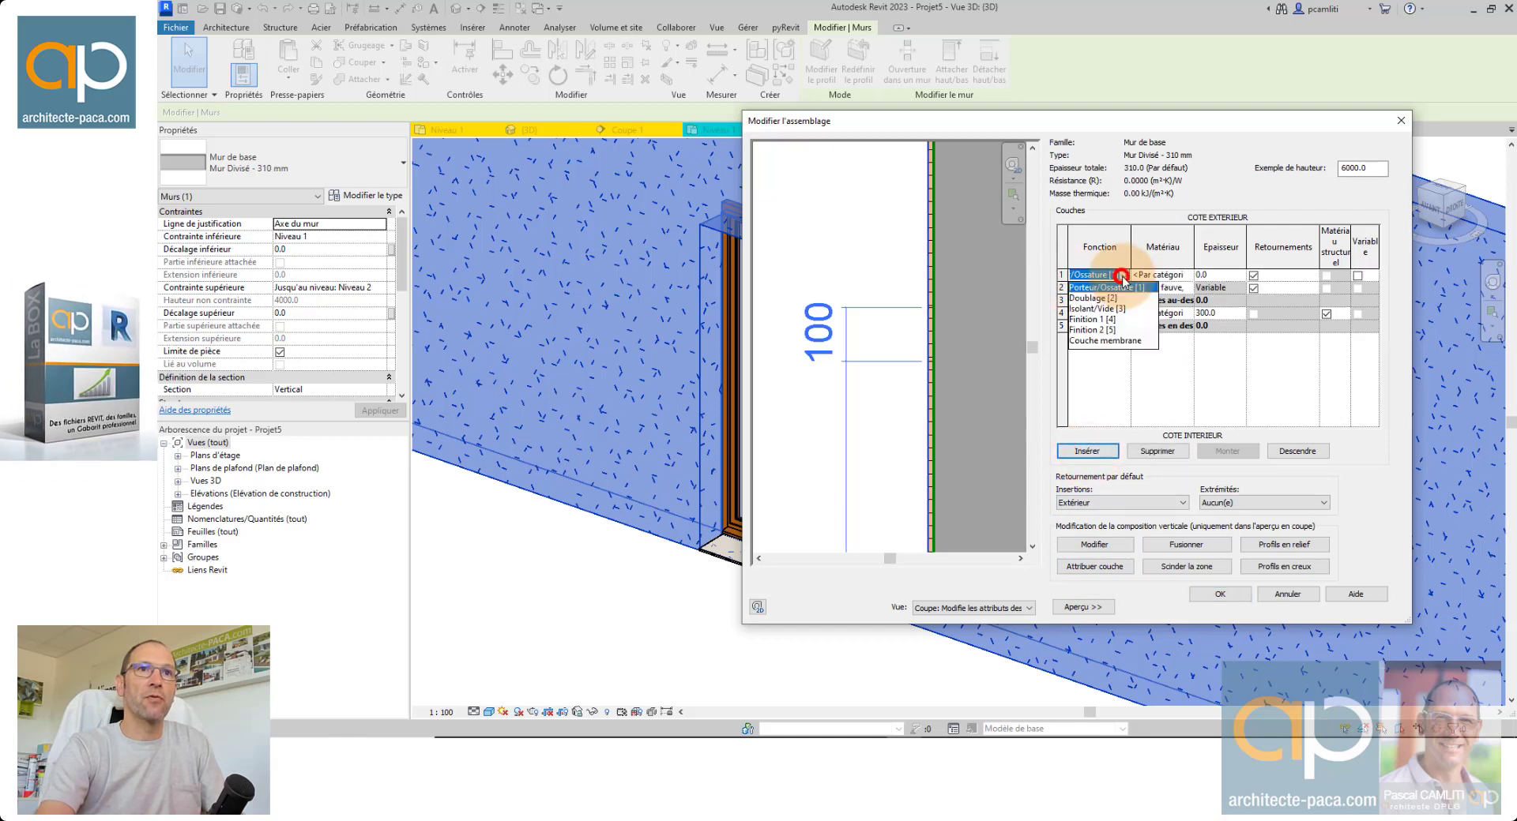
click(1111, 321)
Set the new outermost layer's material to Brique, commune.
click(1188, 288)
click(1185, 284)
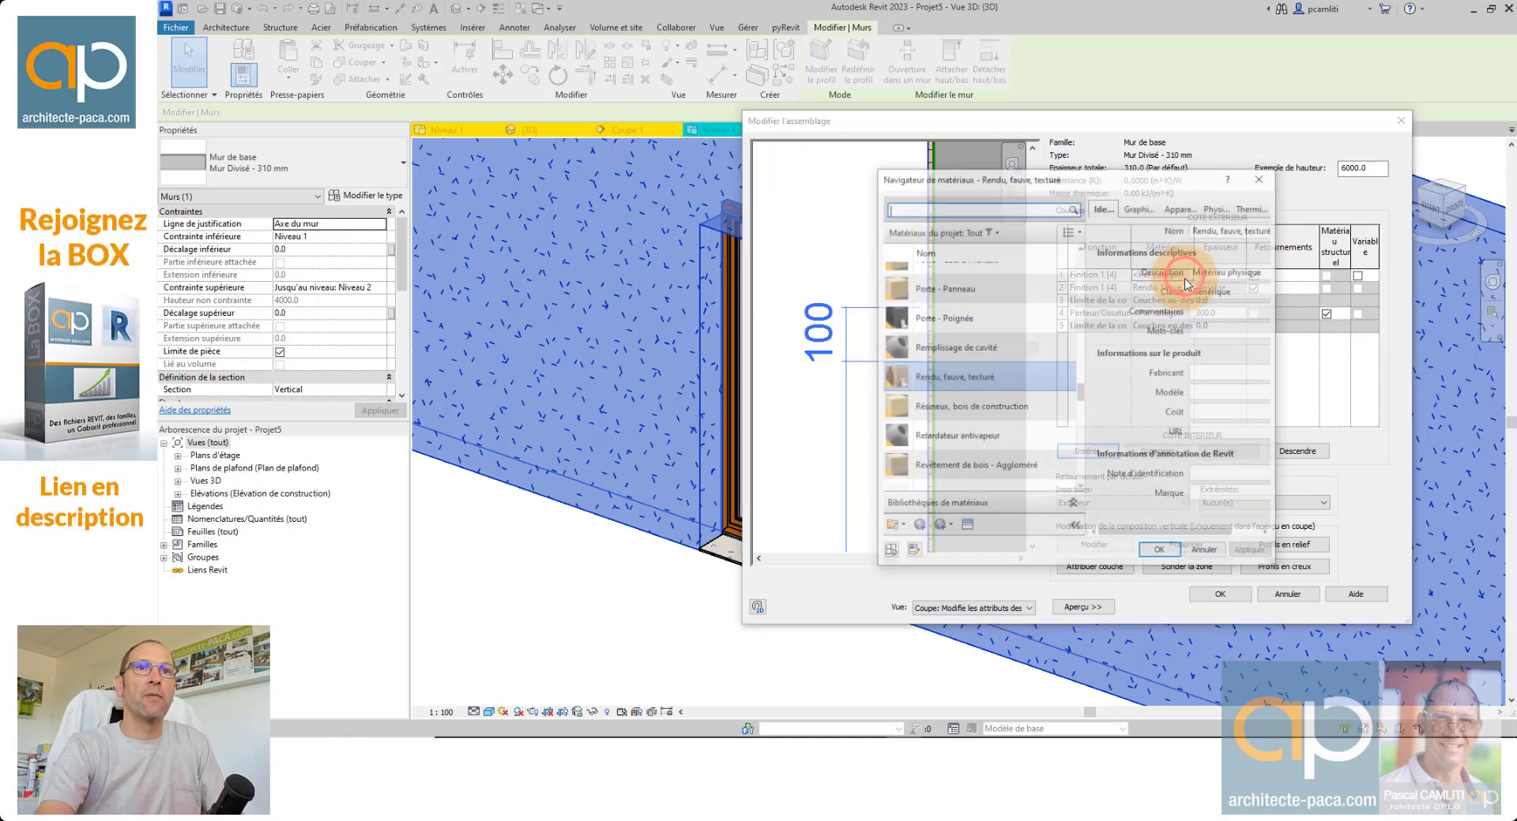
scroll(978, 329, up, 10)
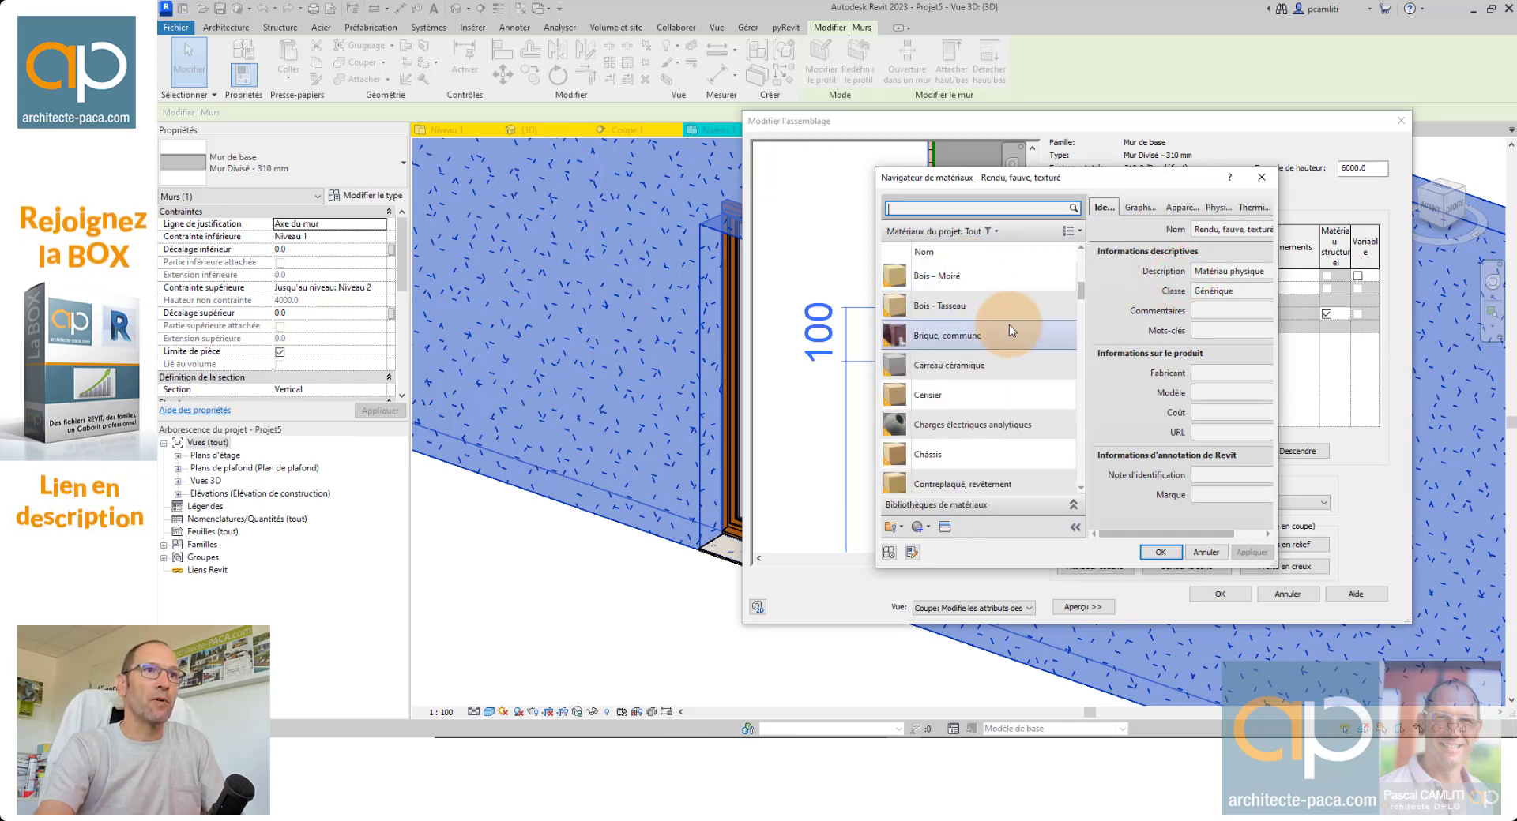
scroll(1003, 379, down, 2)
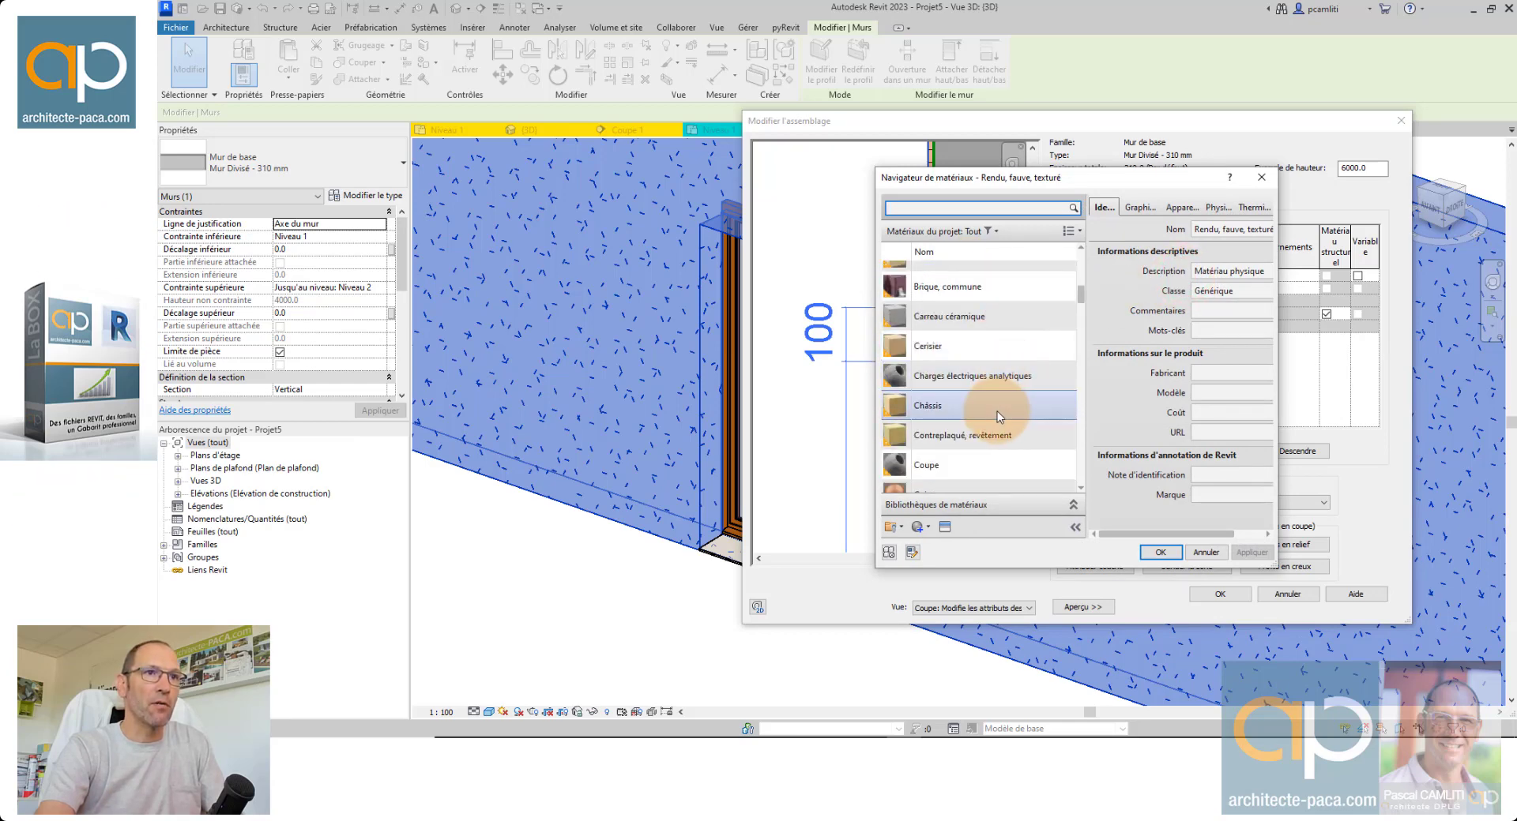
click(968, 287)
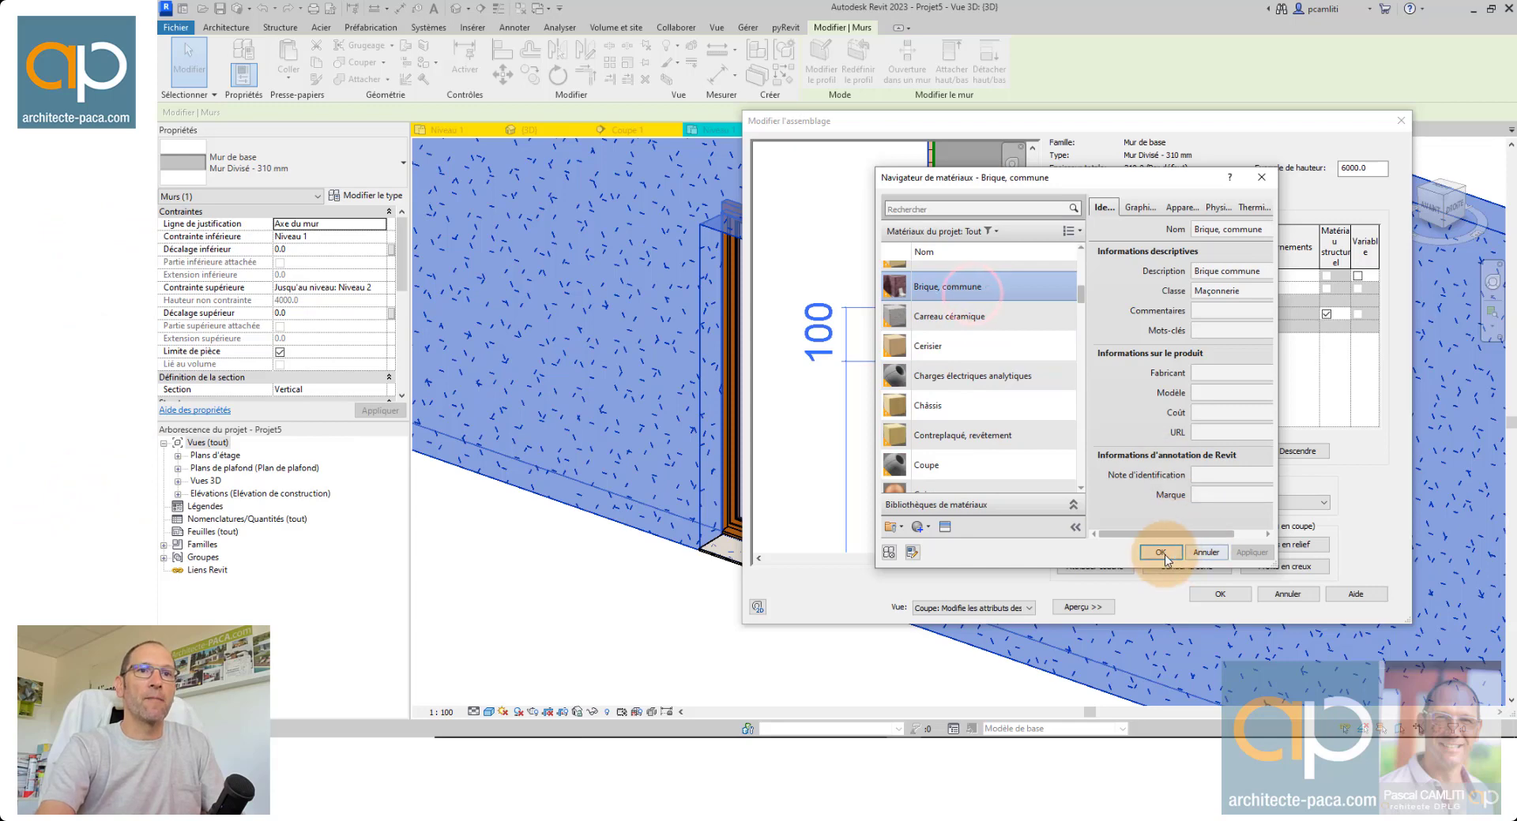
click(1160, 553)
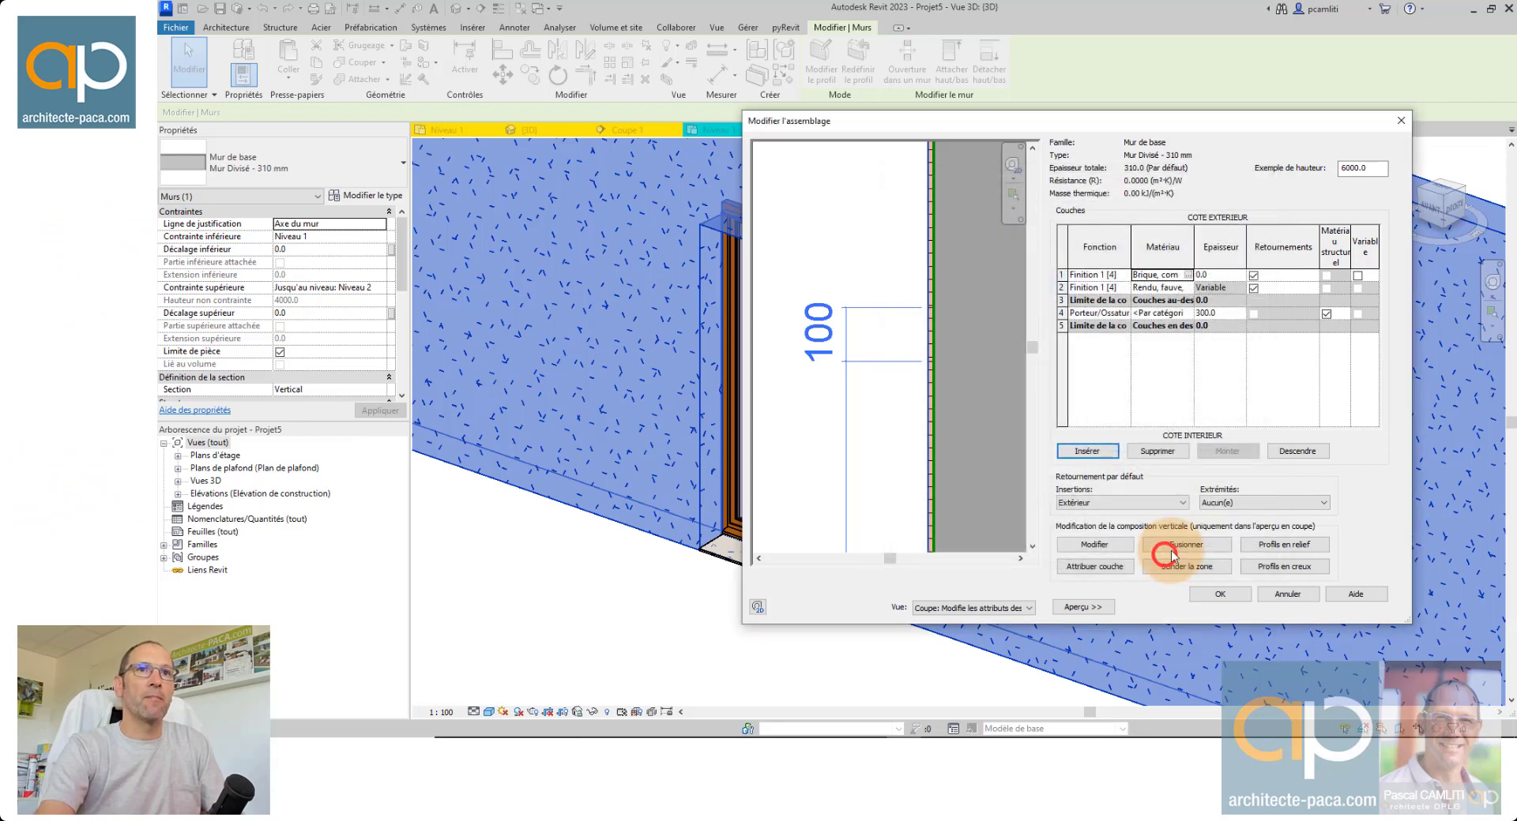
Assign the brick layer to the 100 mm band in the section preview, confirm the structure and type properties, and deselect the wall.
click(1111, 570)
click(932, 338)
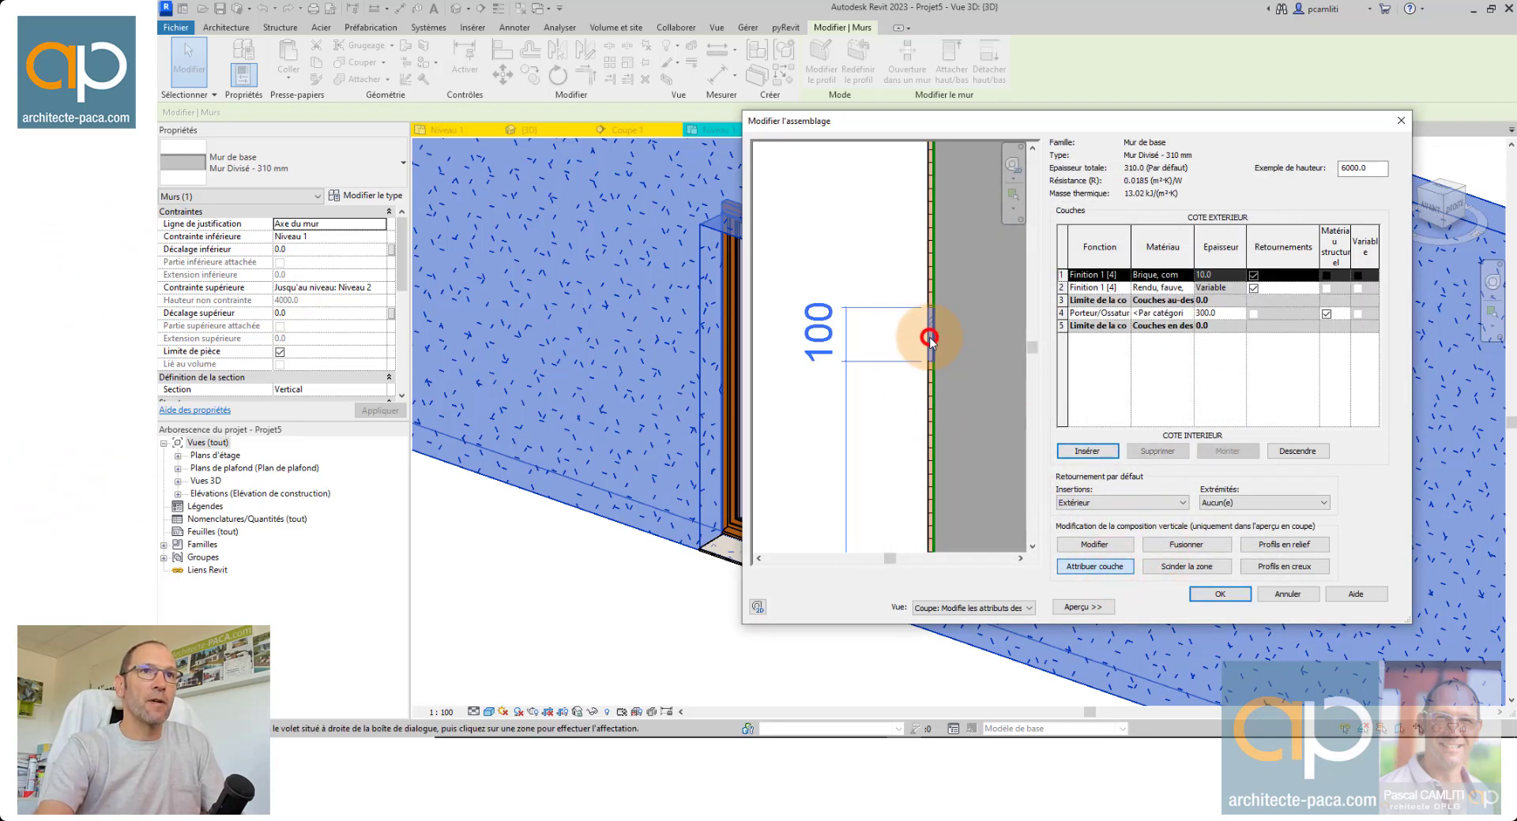
click(1227, 594)
click(1235, 607)
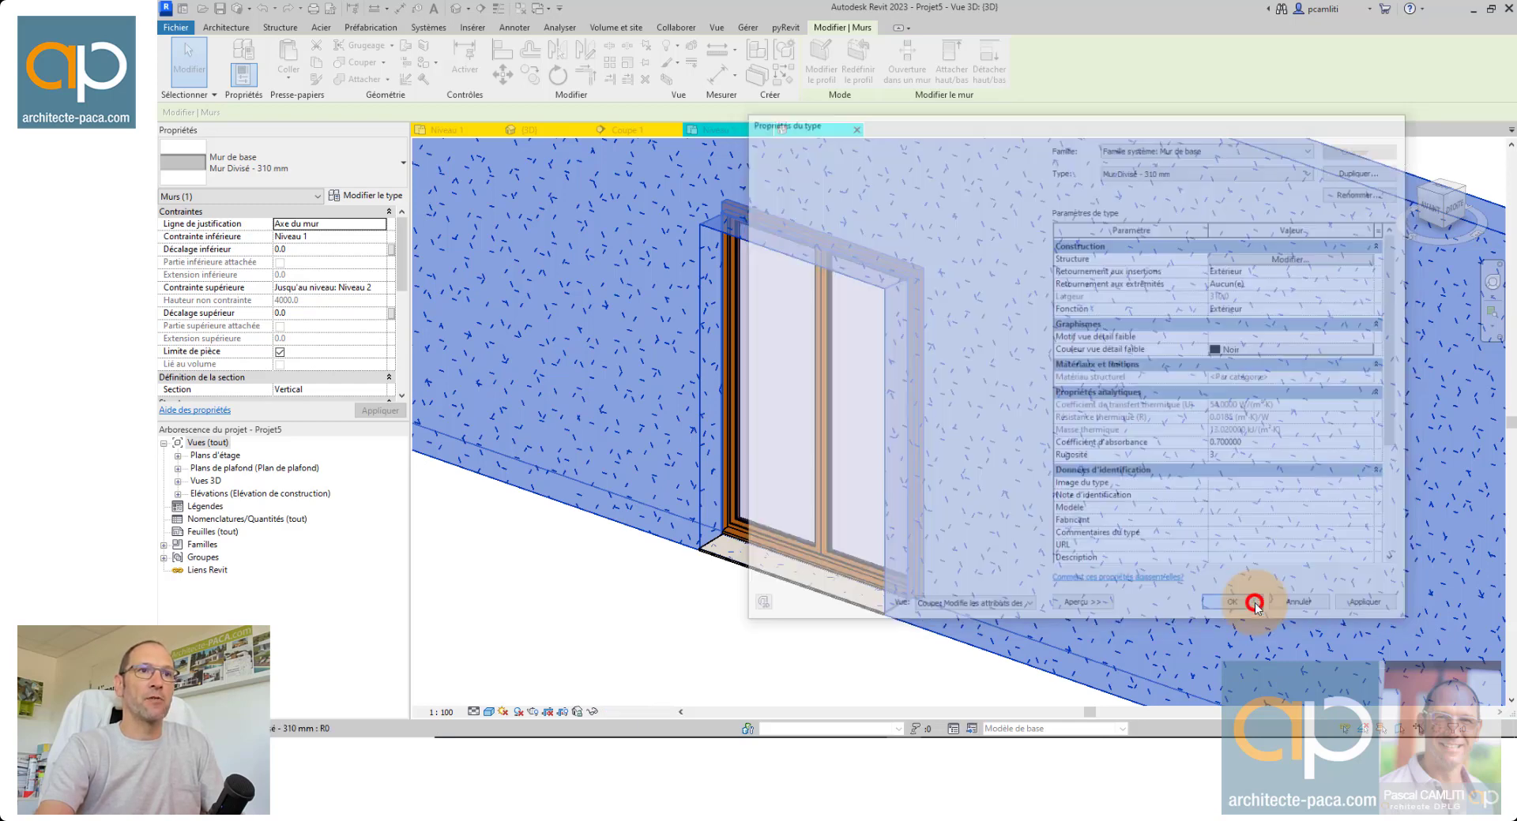
click(790, 665)
scroll(799, 630, down, 3)
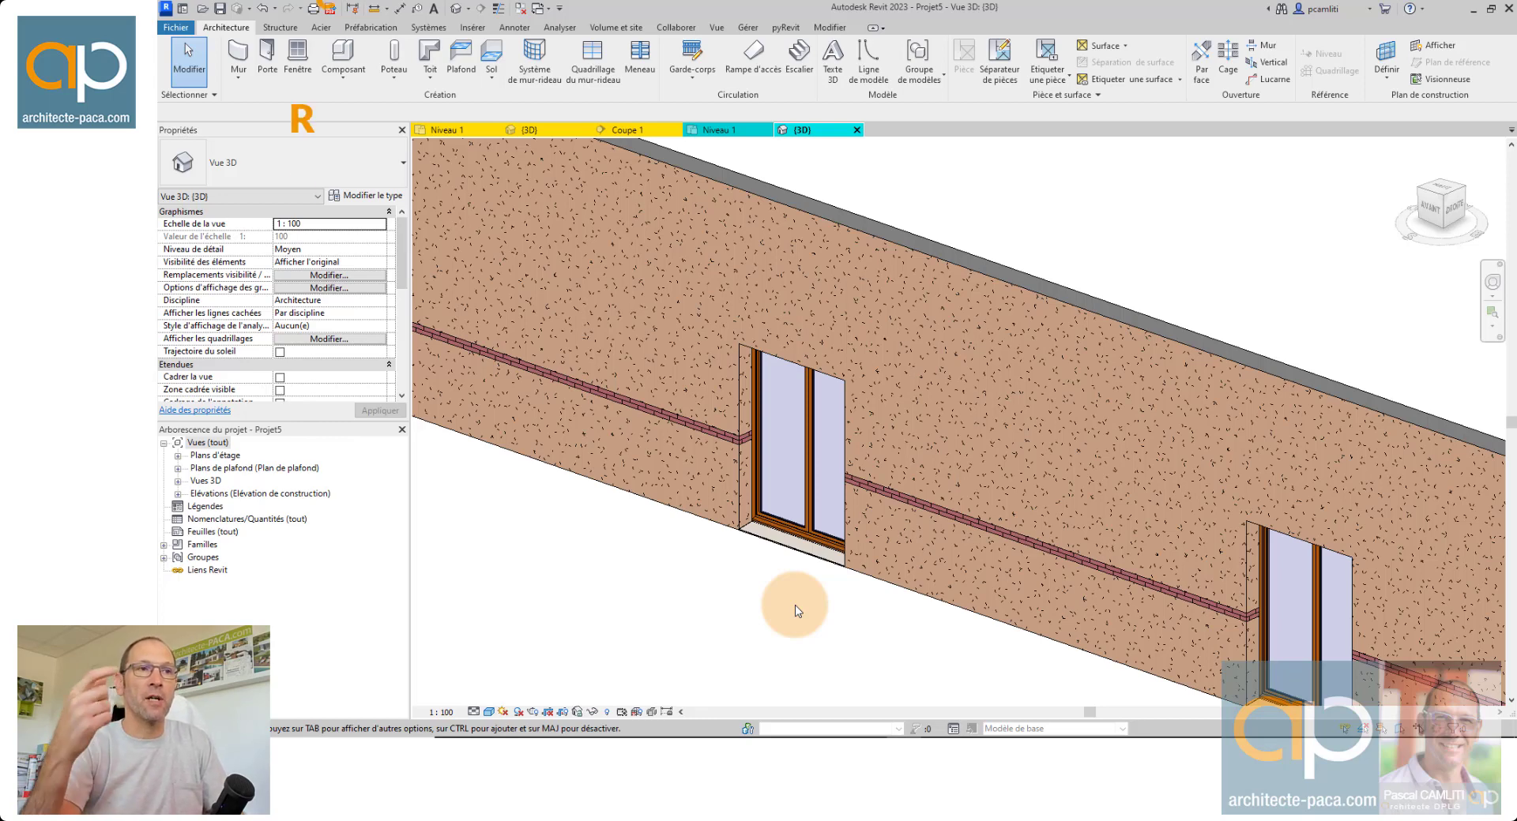
Reopen the wall type's layer structure to examine the brick layer's thickness, leave without changes, and deselect the wall.
click(680, 432)
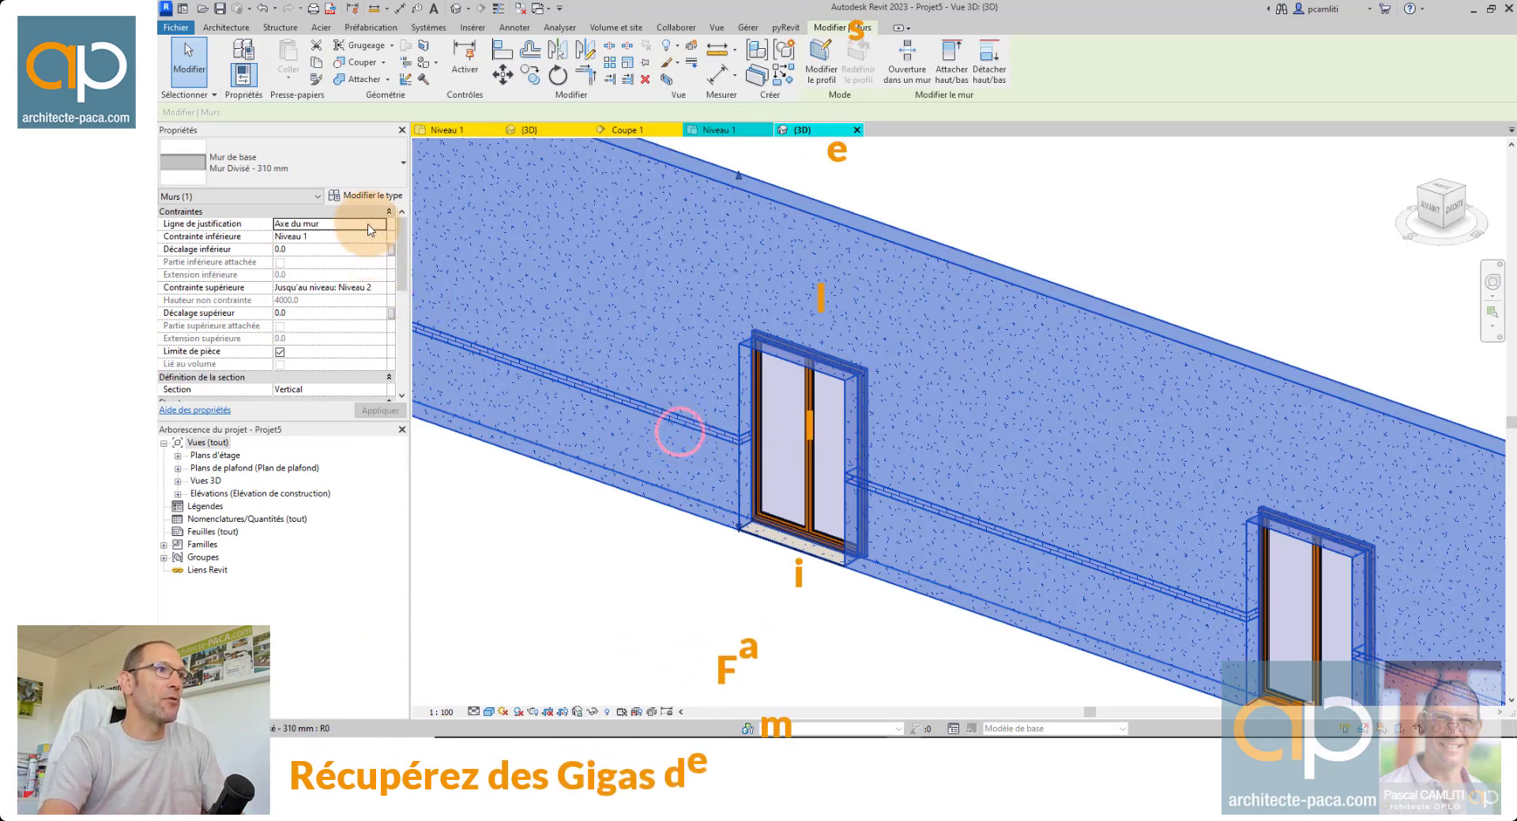
click(365, 195)
click(1281, 255)
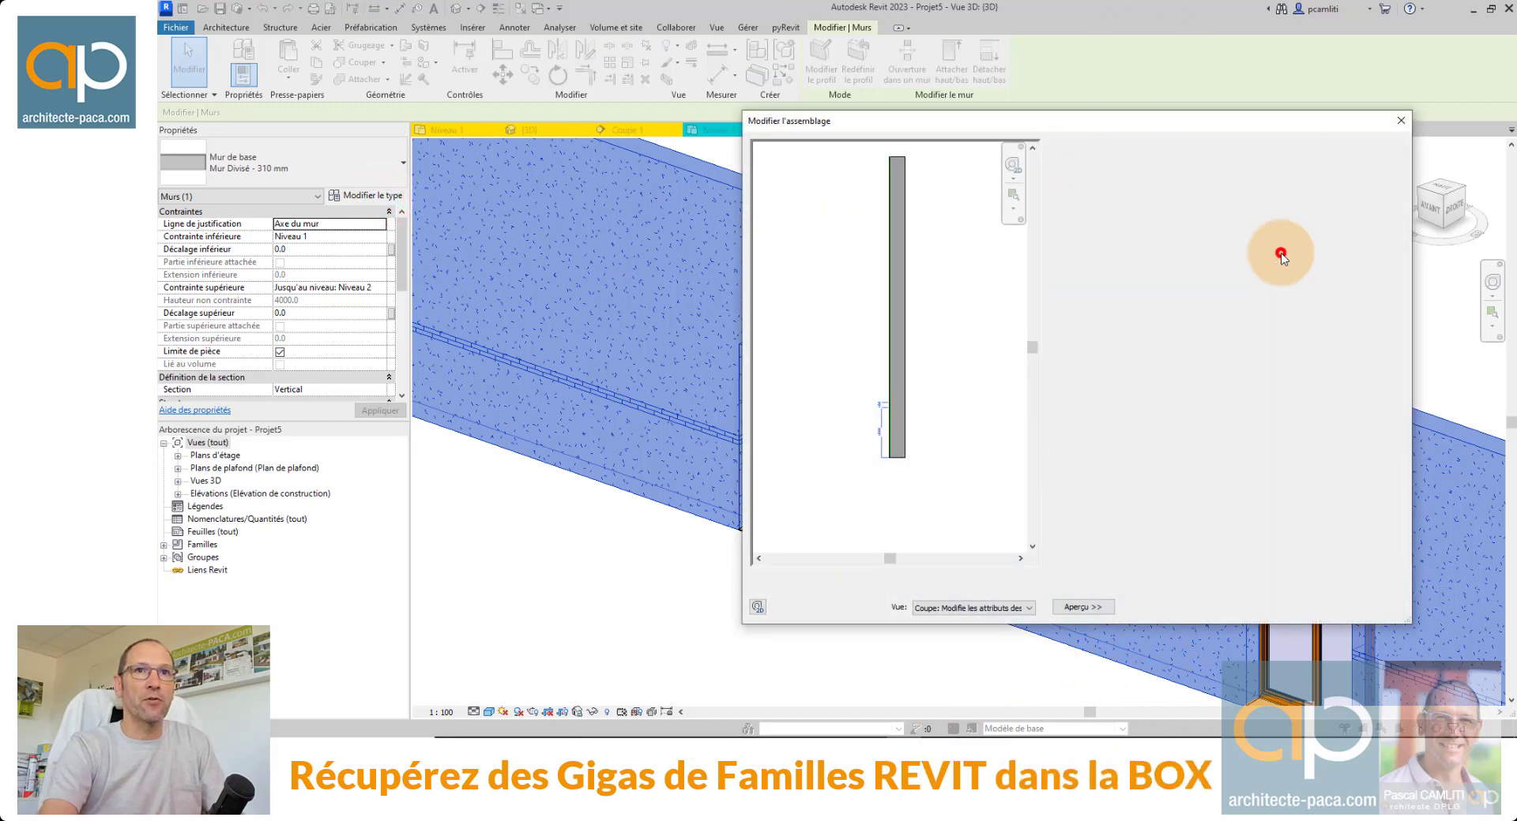
click(1213, 276)
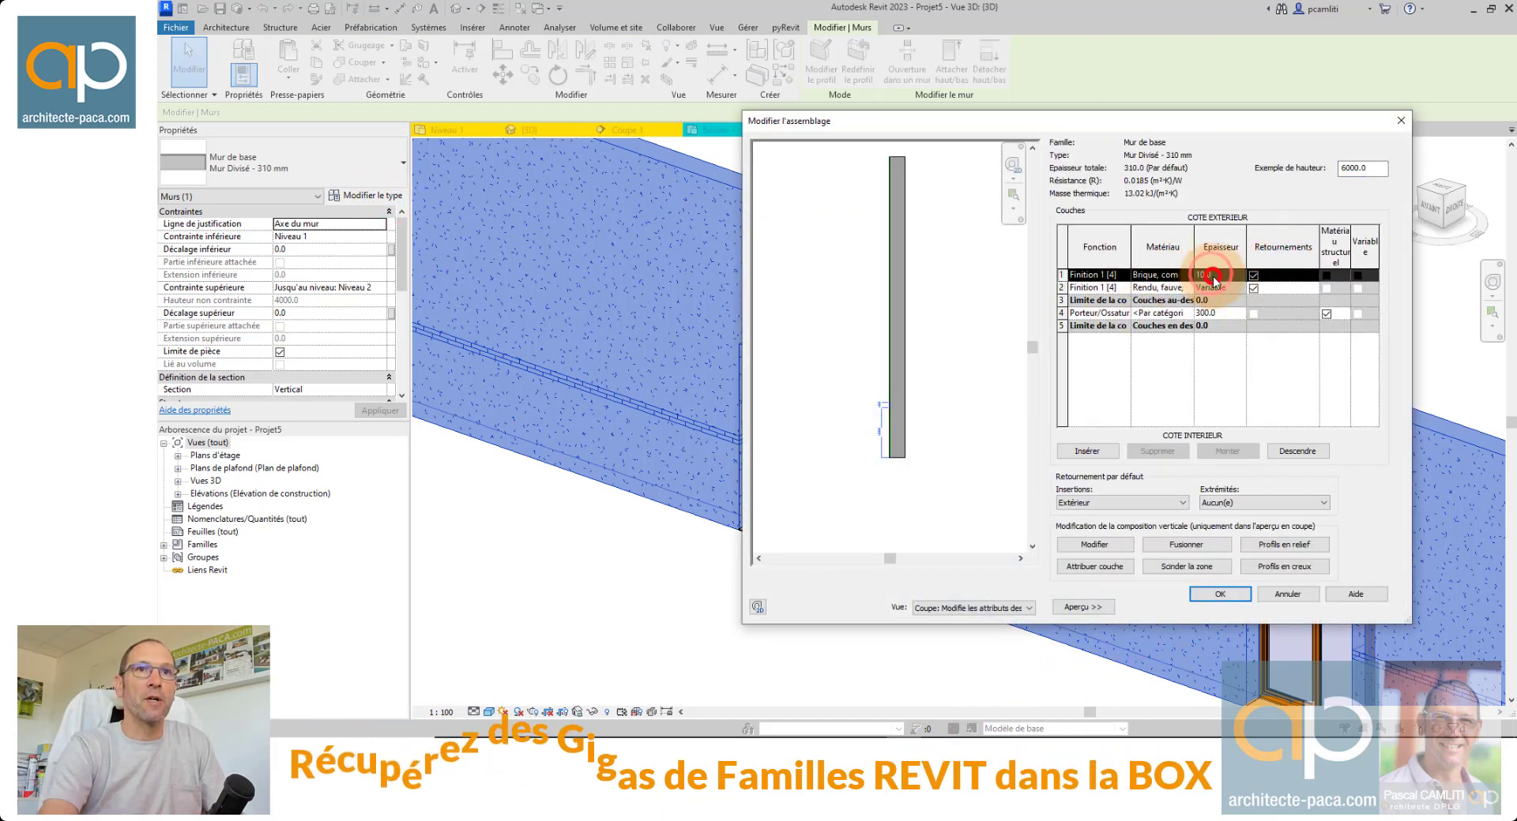
click(1286, 594)
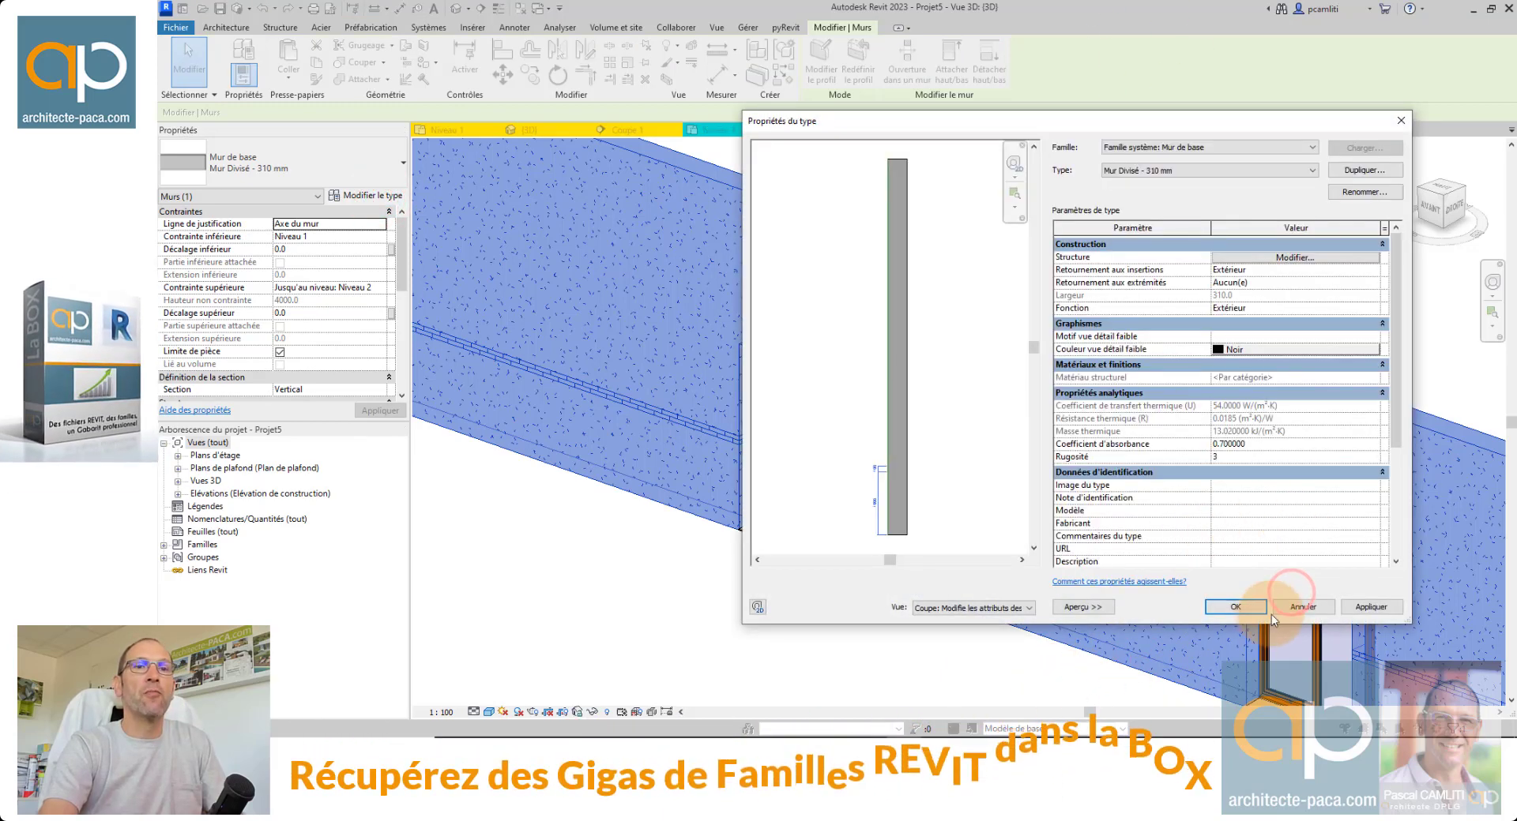
click(1302, 607)
click(1031, 661)
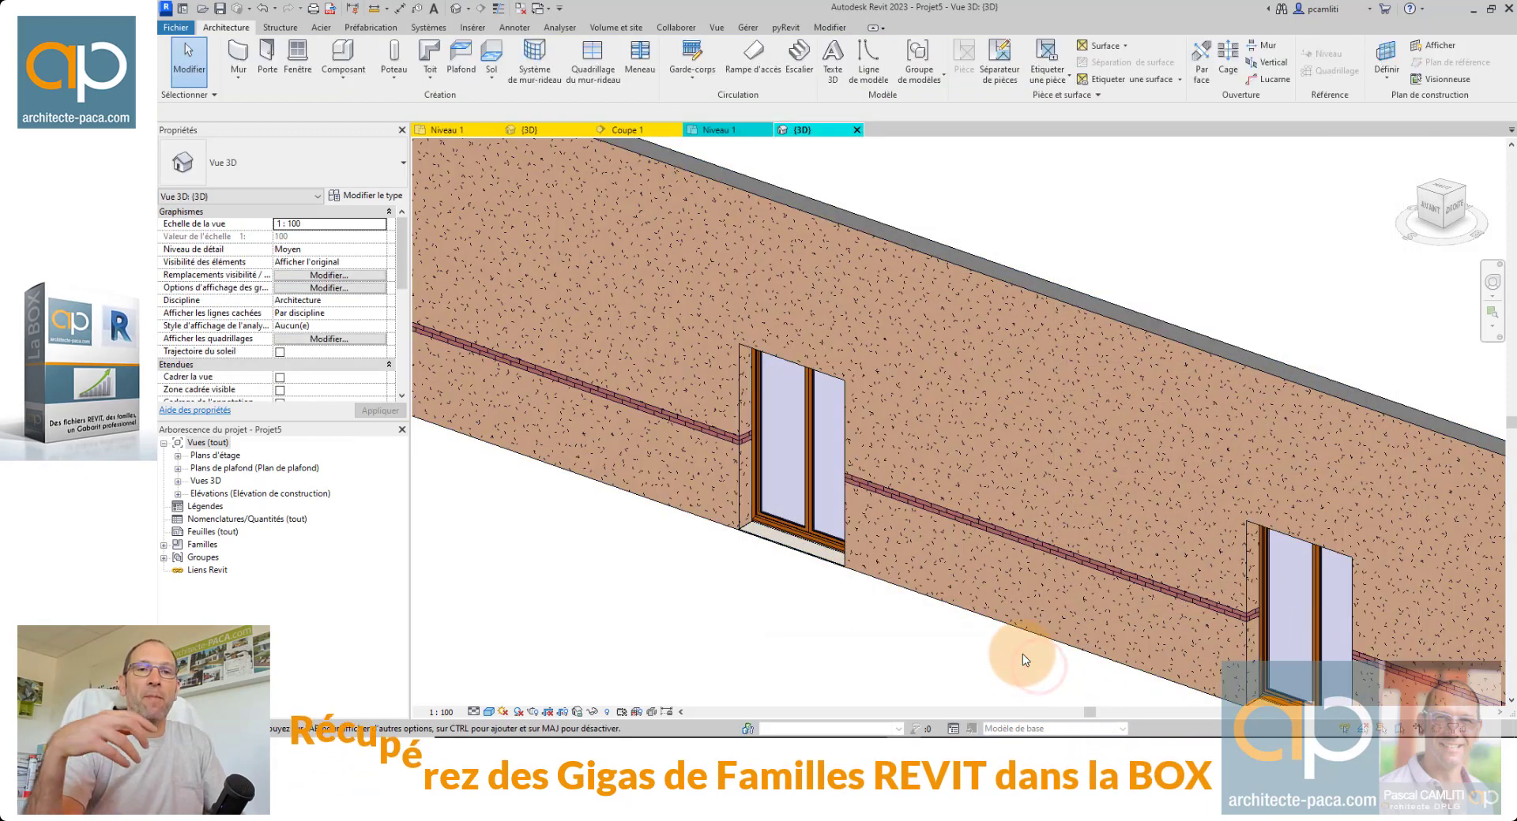